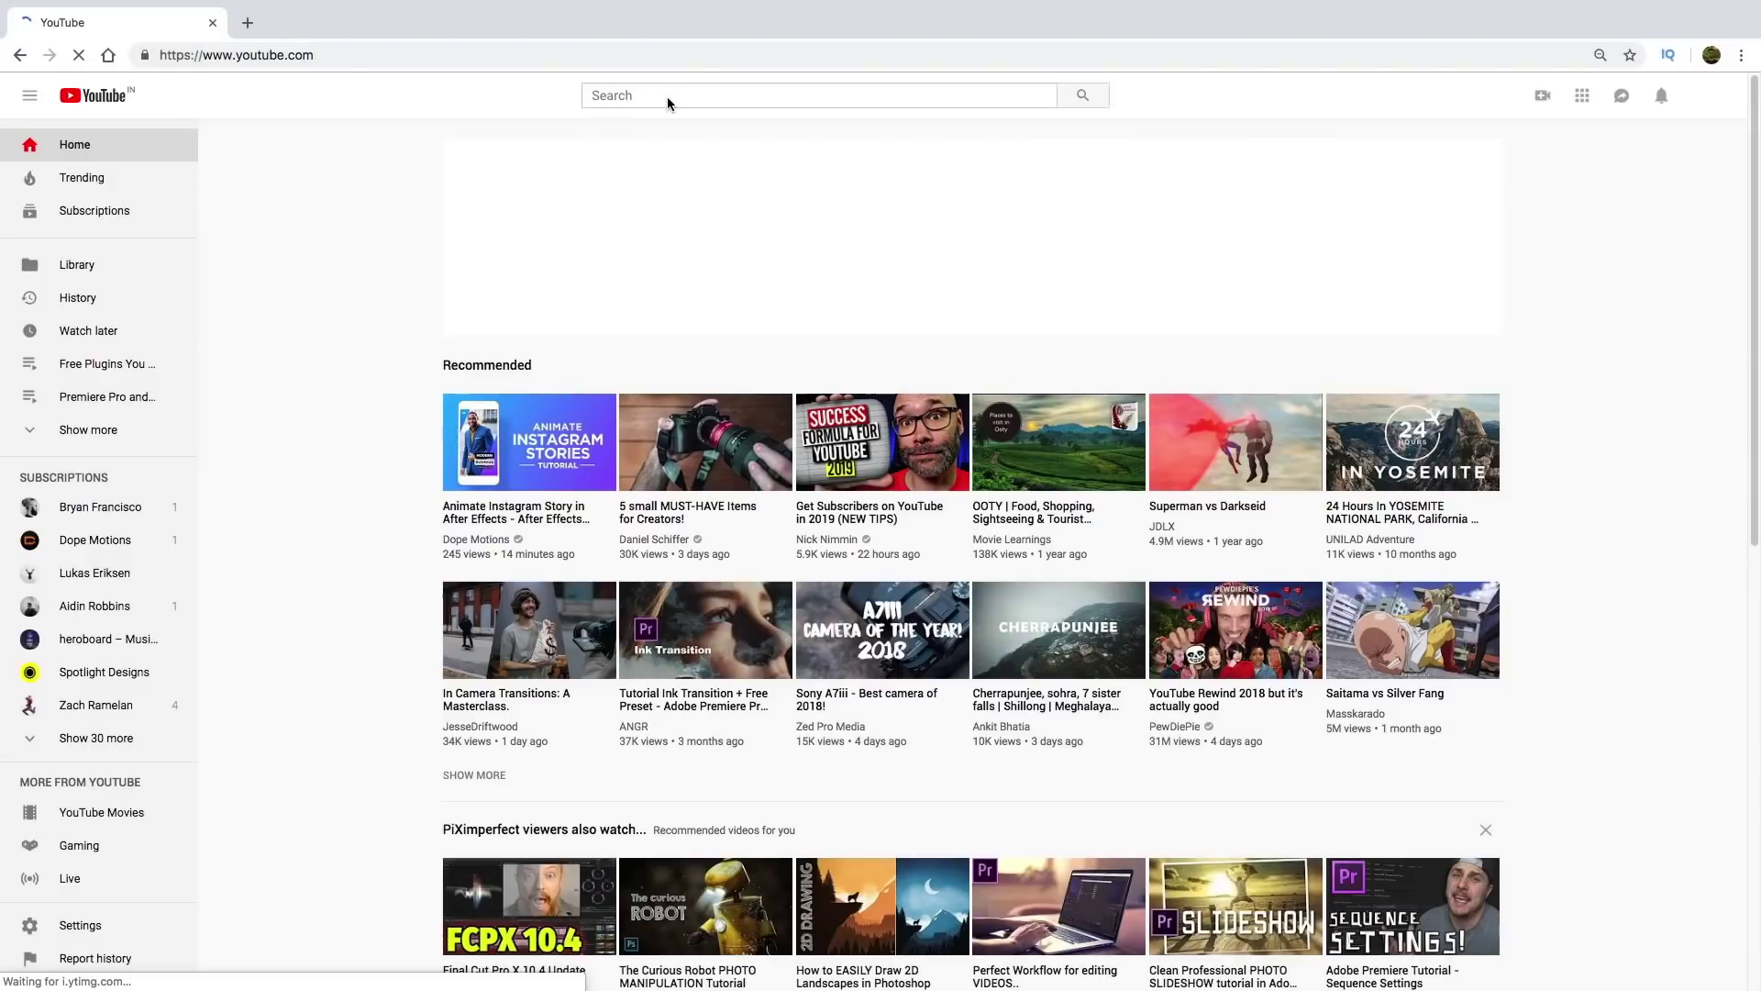
Search YouTube for the creator's name so THE BUCKET SHOT appears as the top result
click(667, 97)
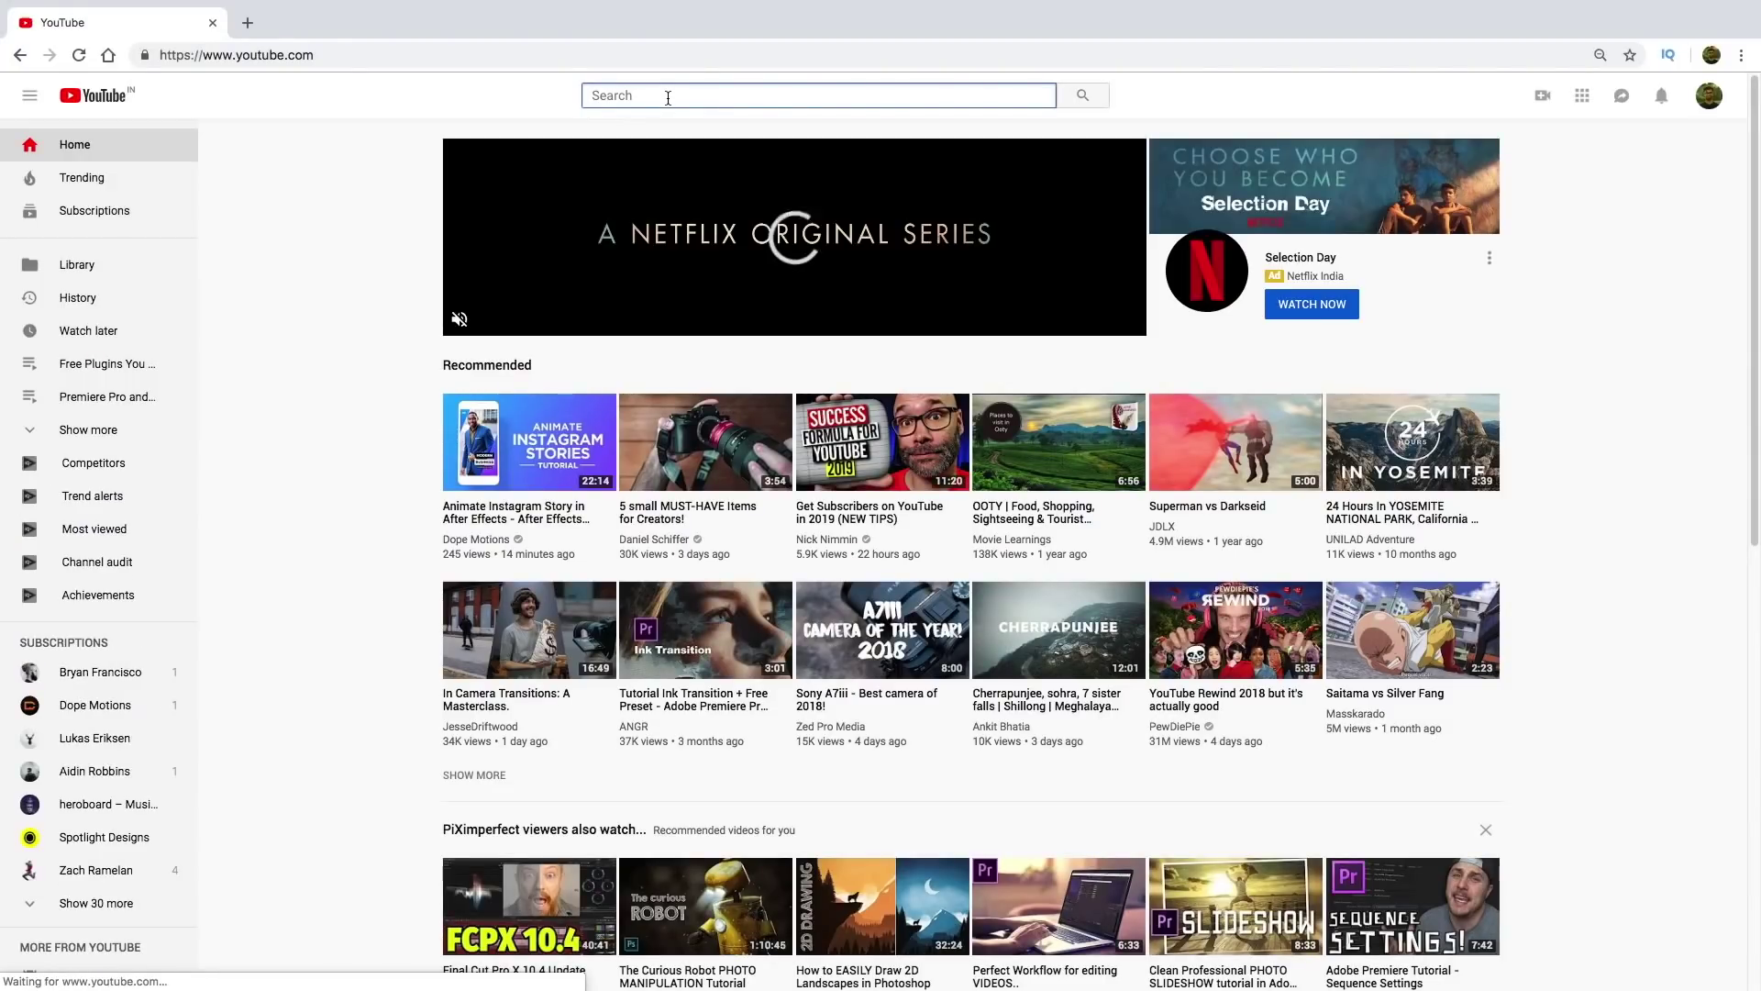
text(peter)
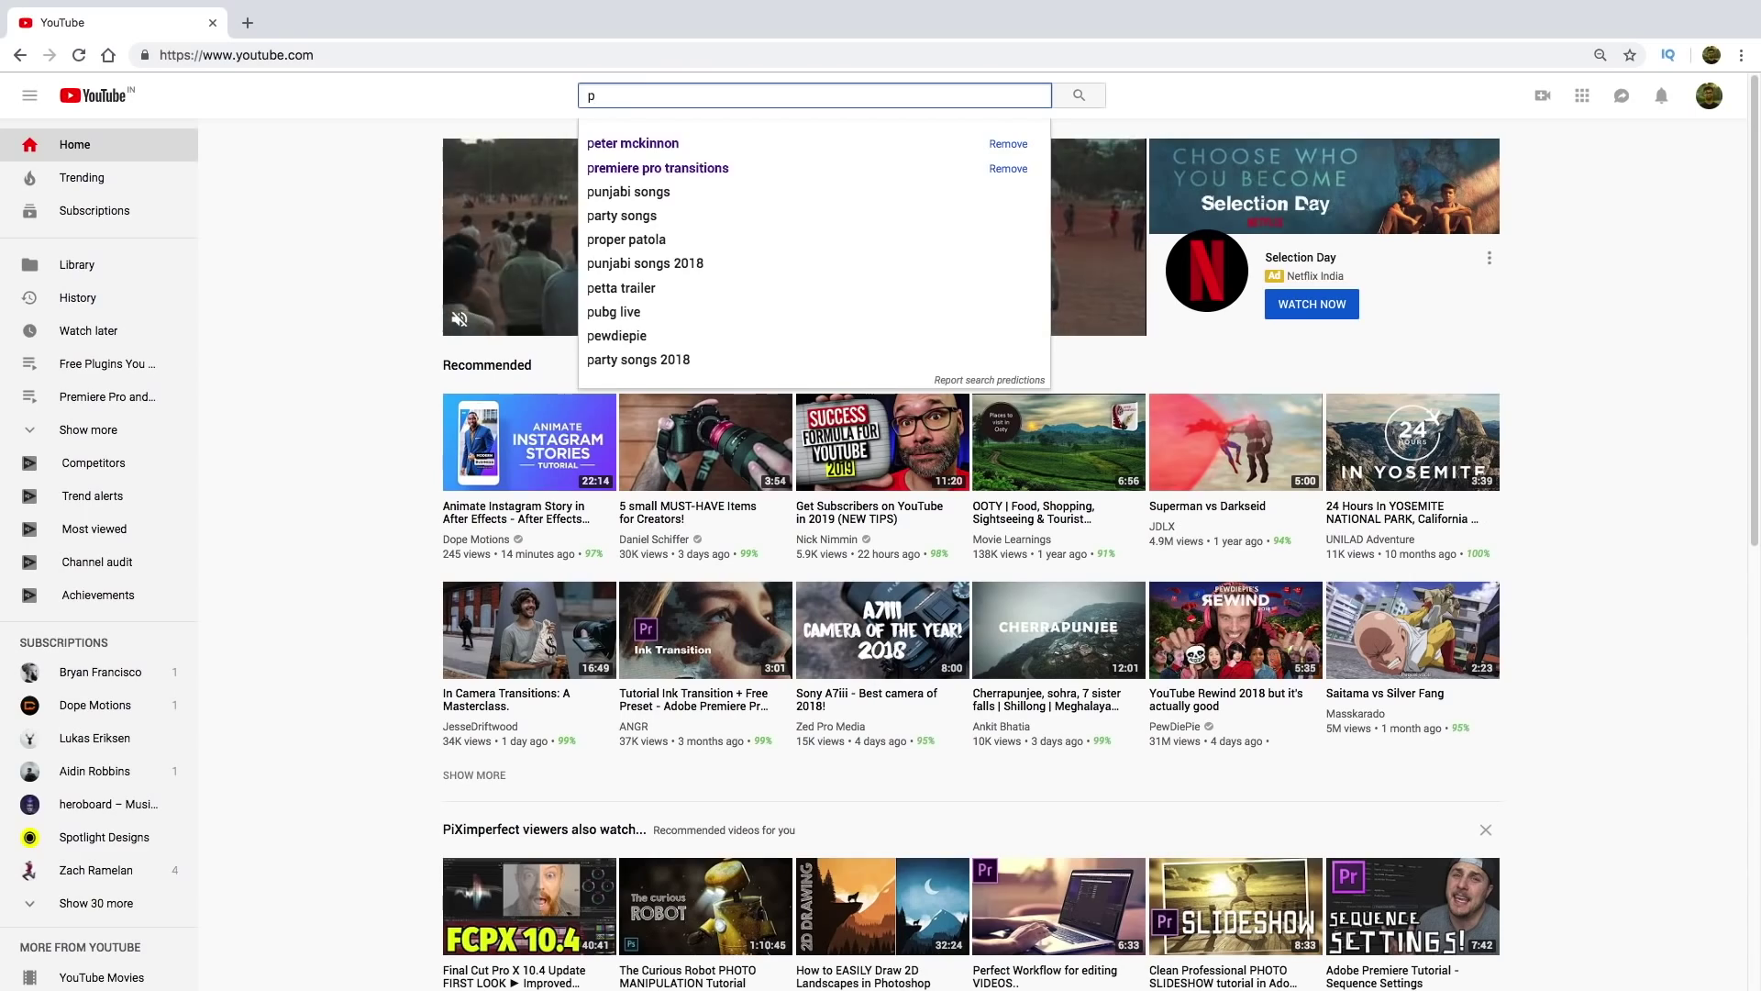
text( mckinnon)
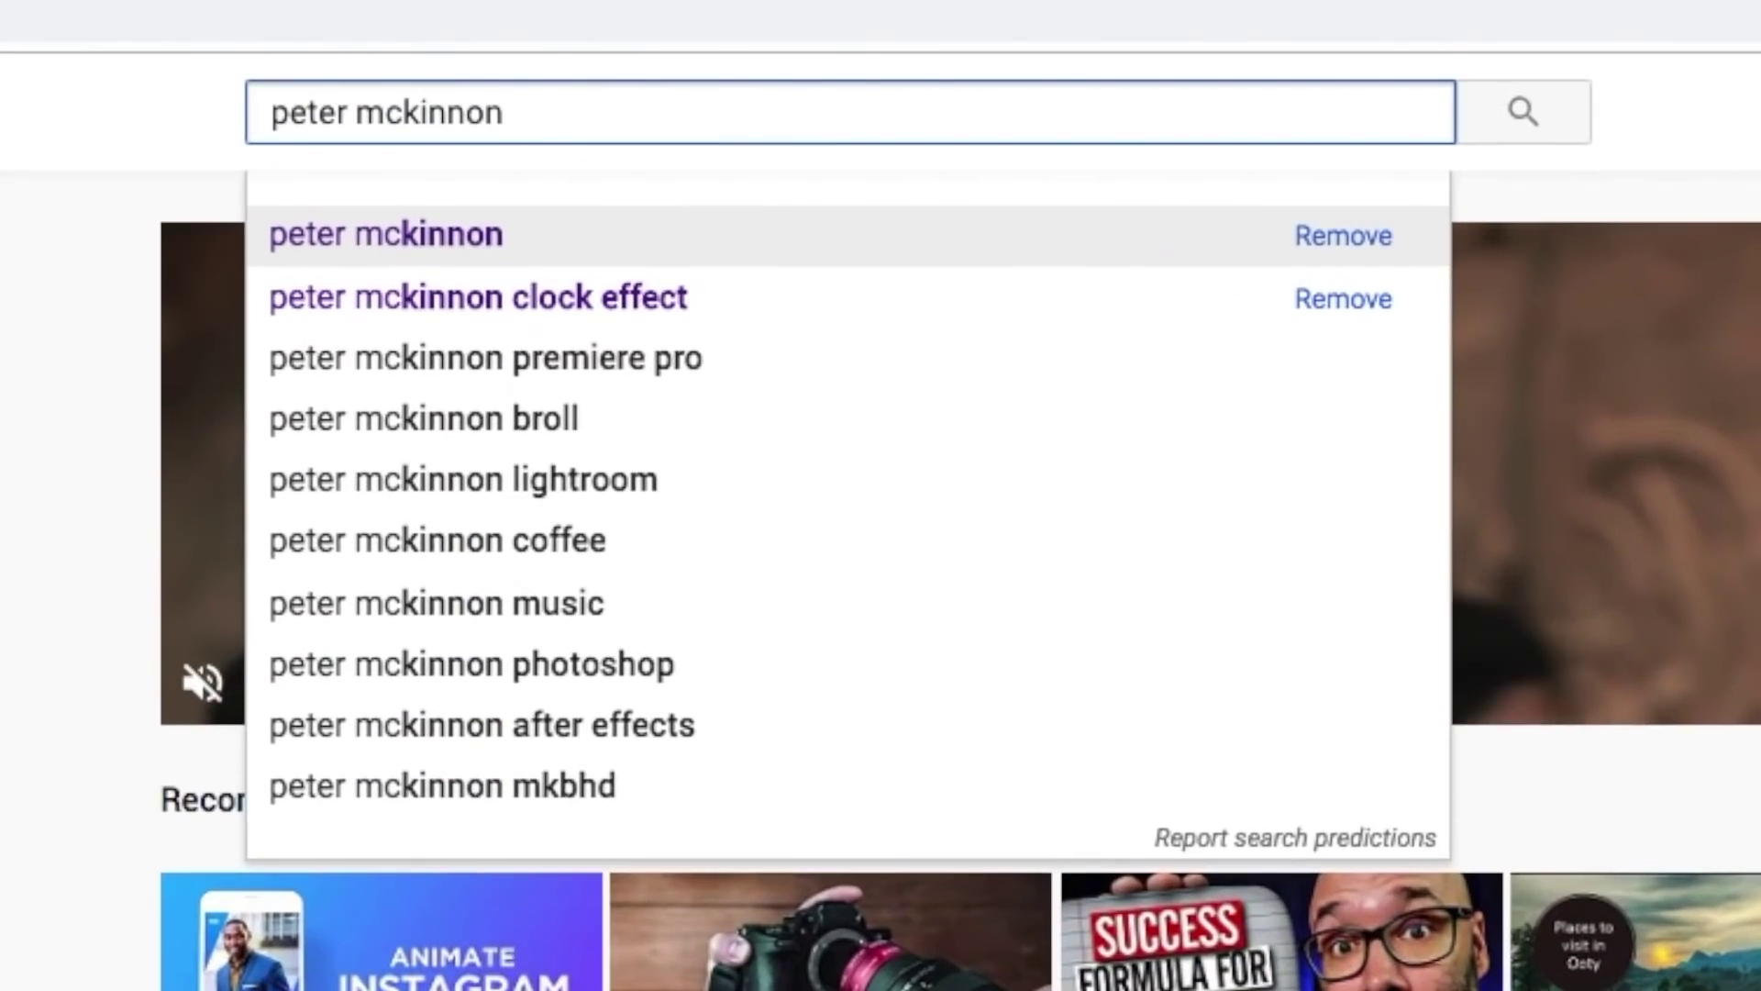
key(Return)
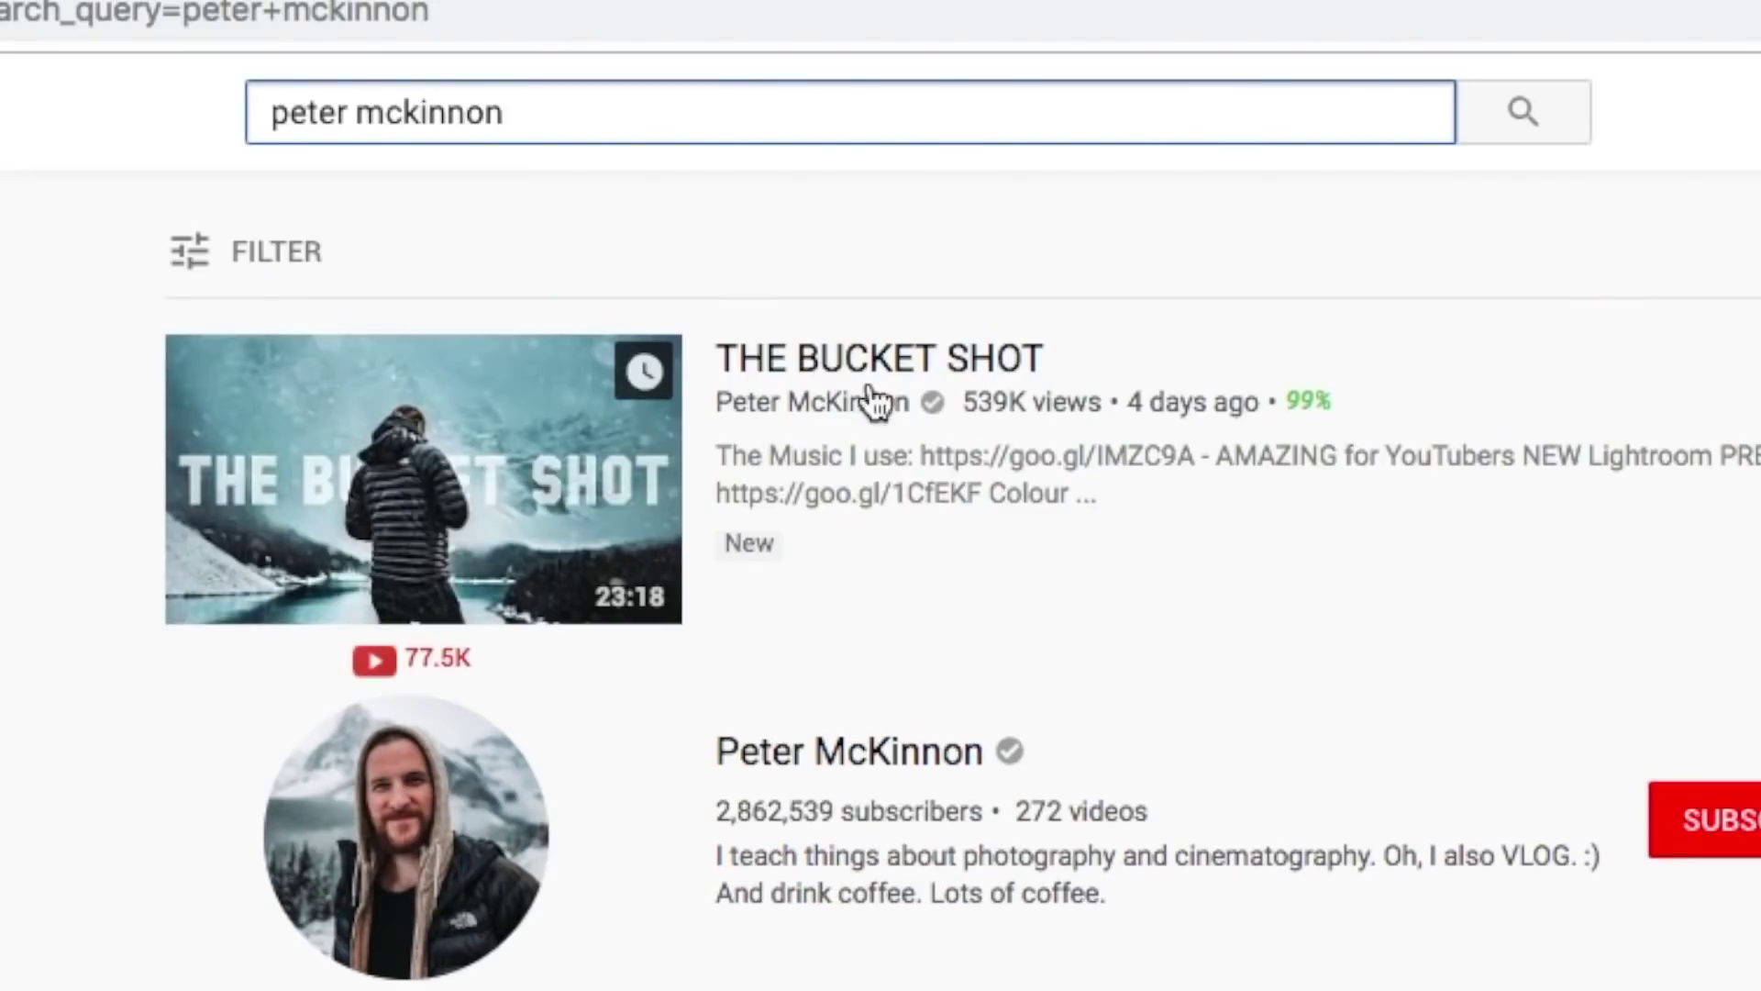
Open THE BUCKET SHOT and resume playback from about 2:51
click(872, 365)
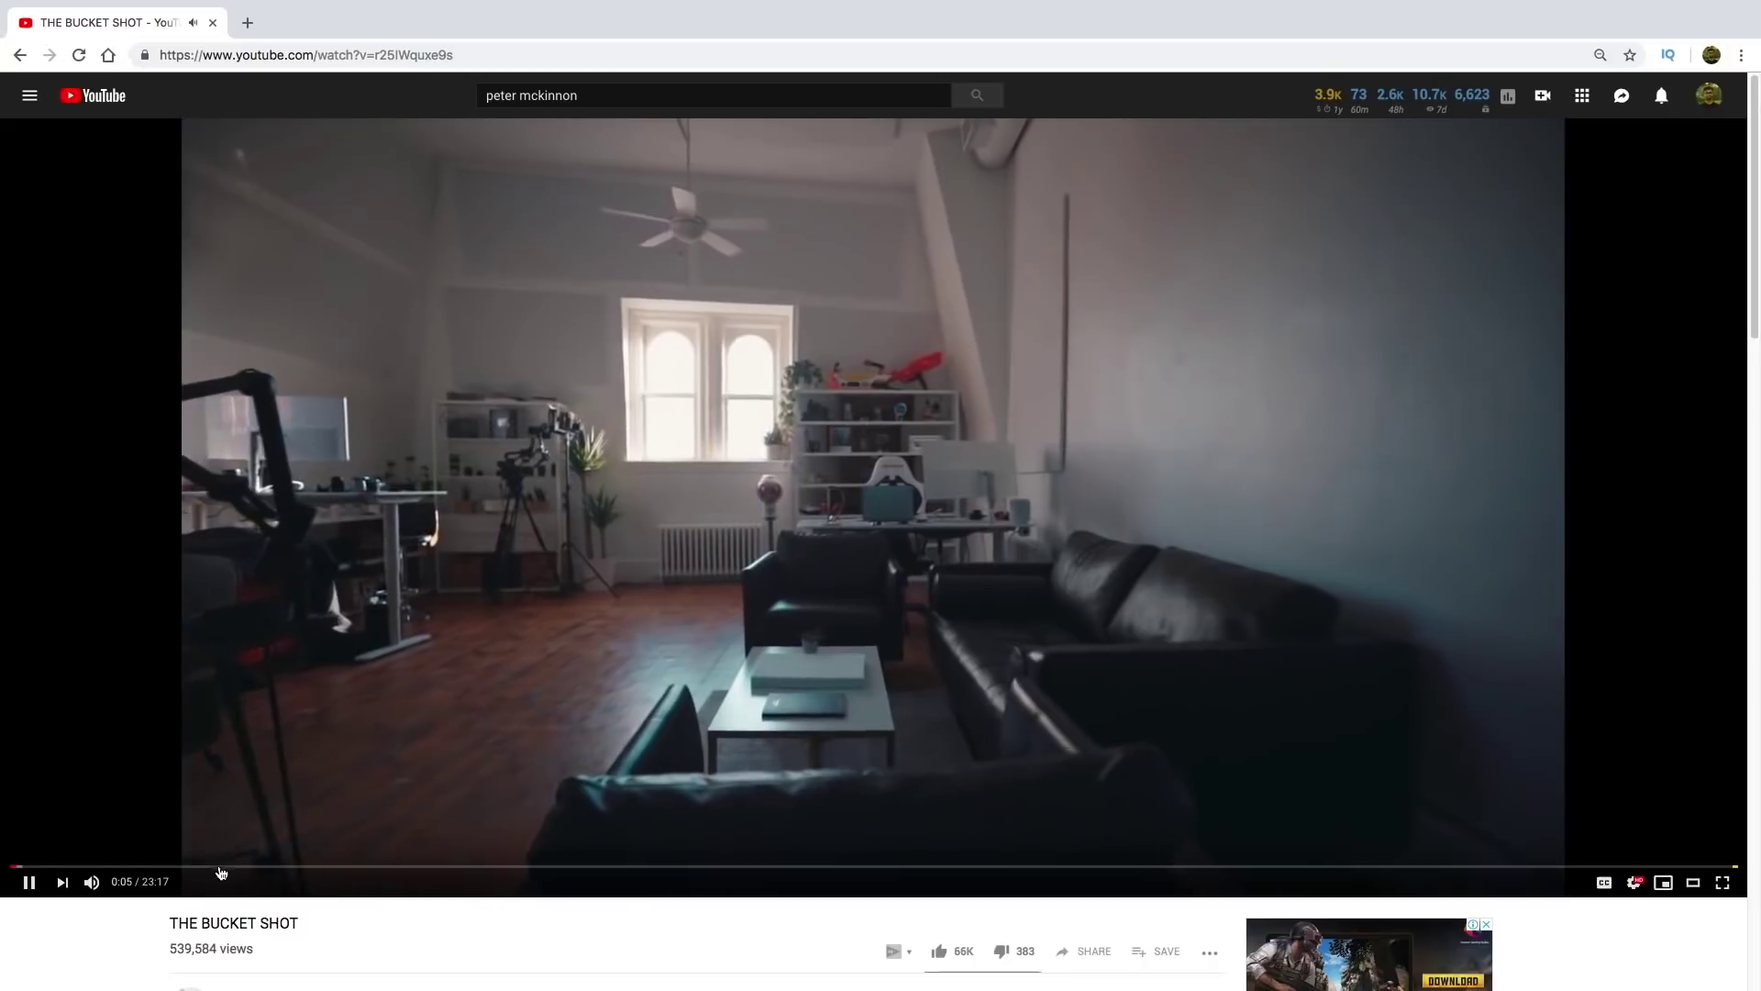
click(223, 867)
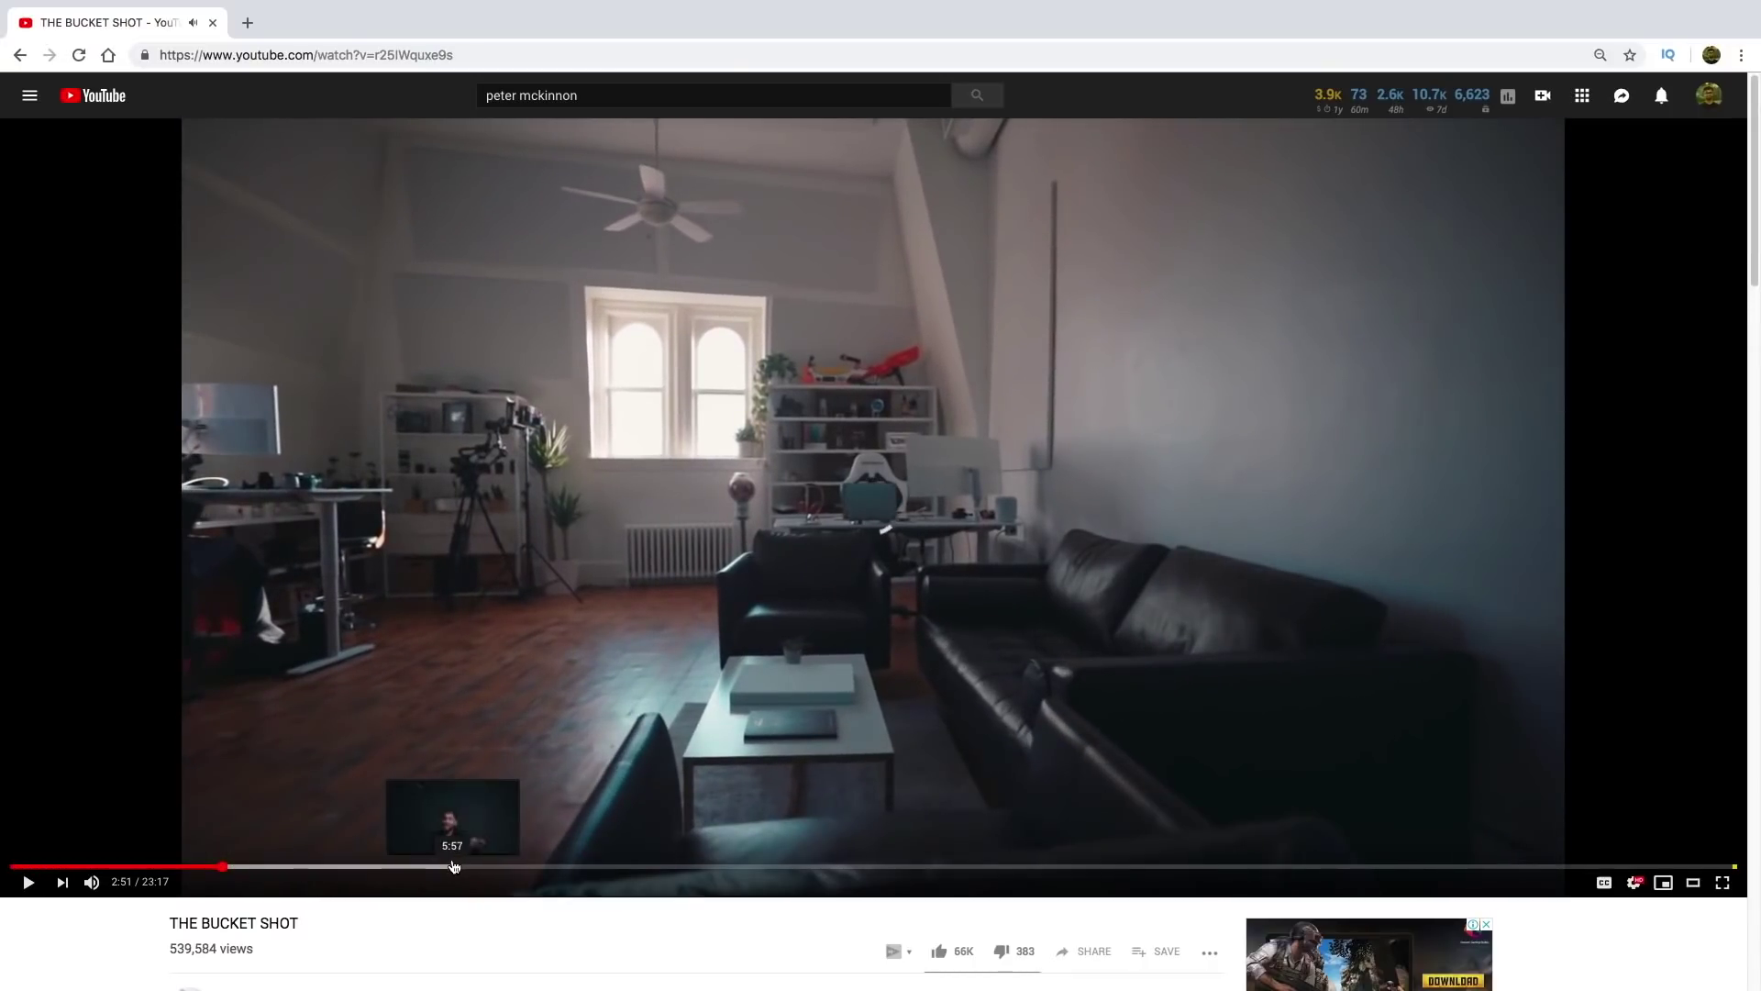
key(space)
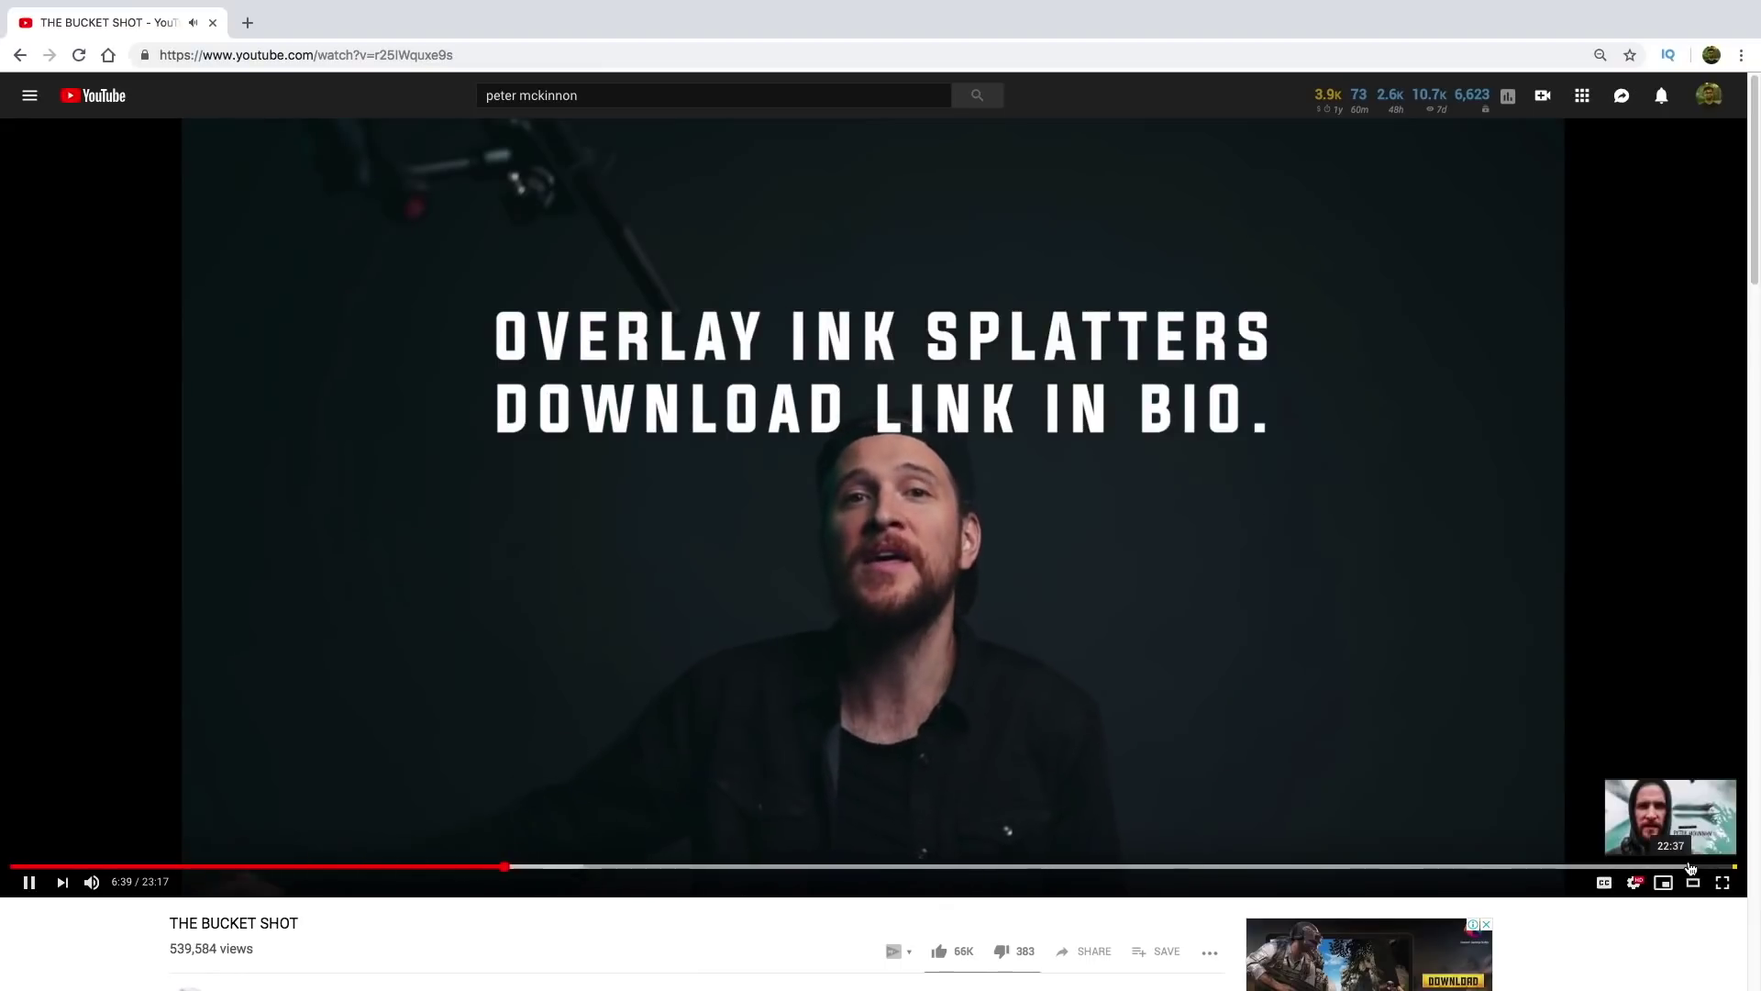
Skip THE BUCKET SHOT ahead to about 22:37, near its end
click(1690, 868)
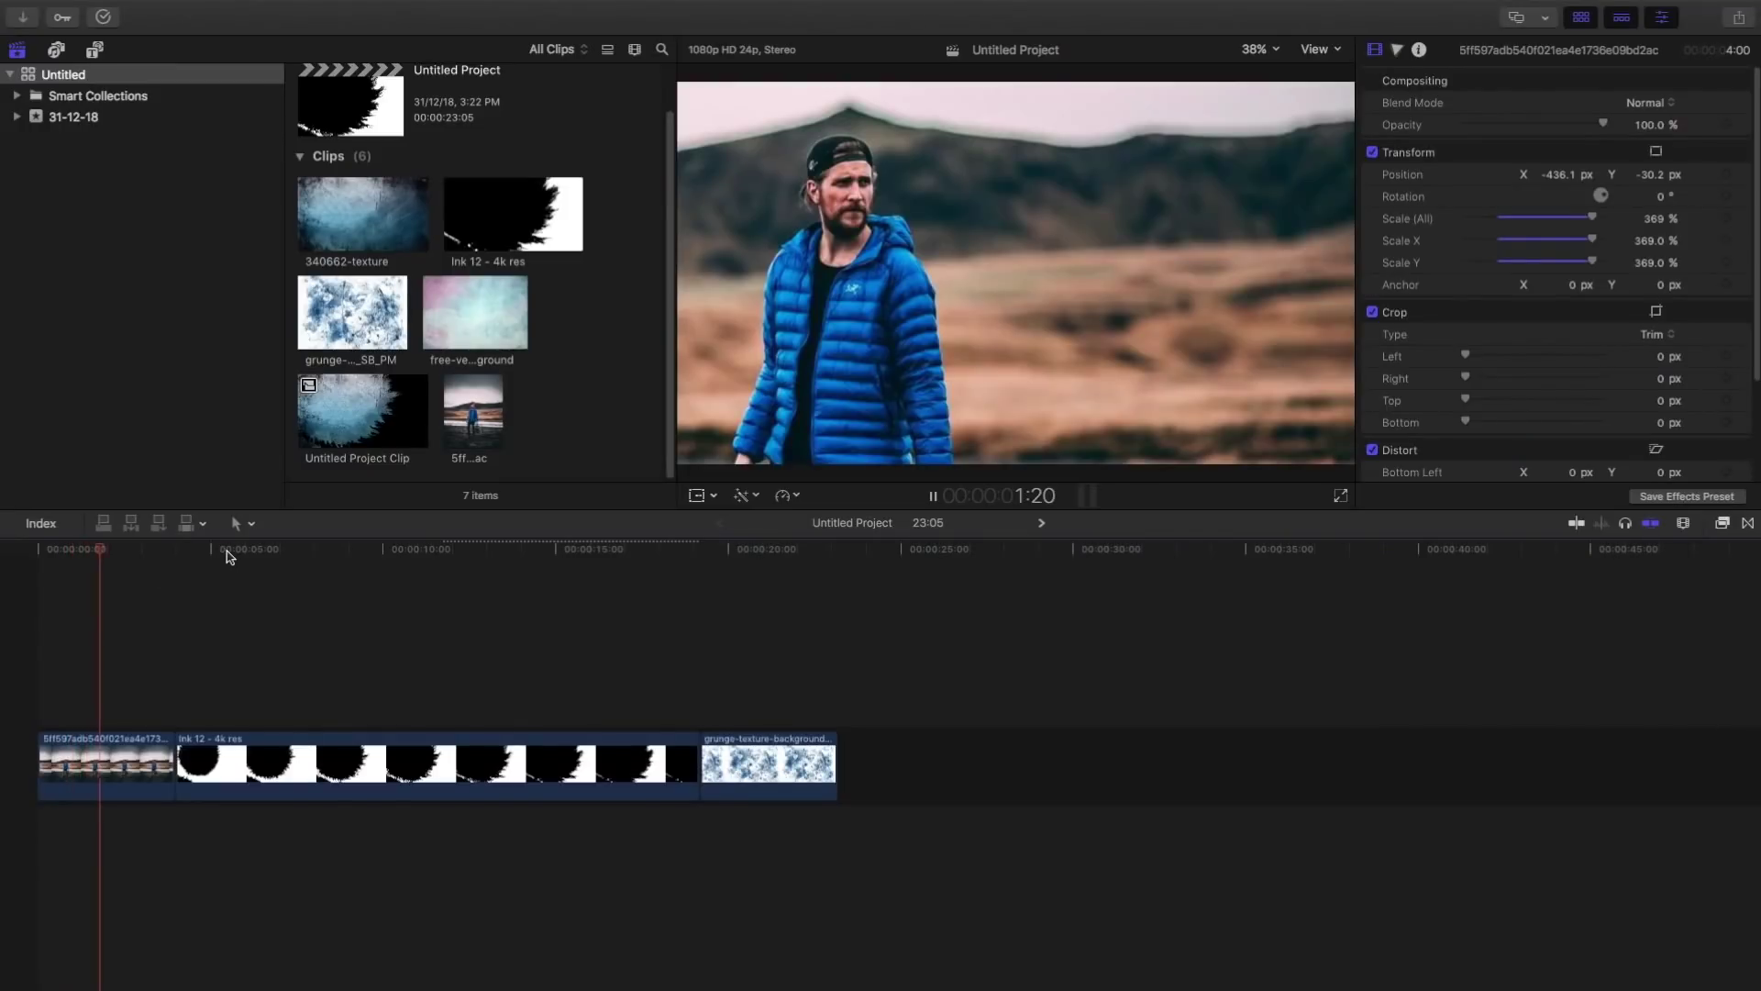
Scrub the demo timeline to preview the ink animation, stopping on an ink frame at 13:10
click(228, 554)
click(202, 552)
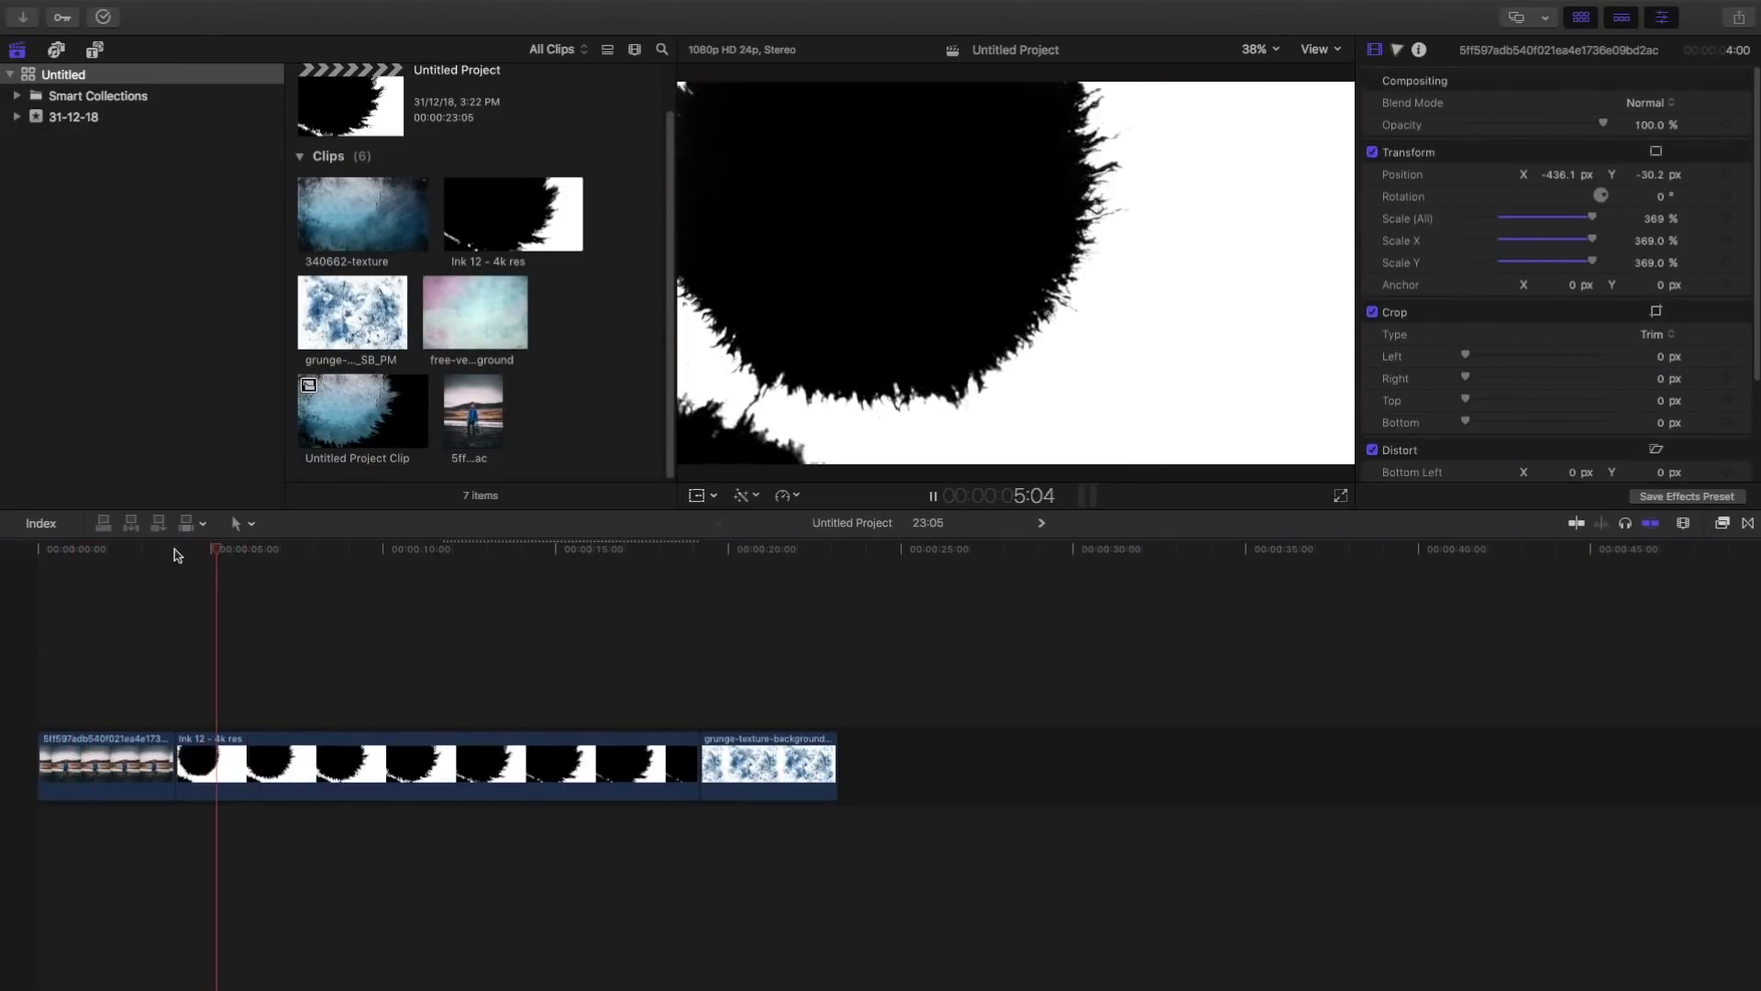
click(177, 554)
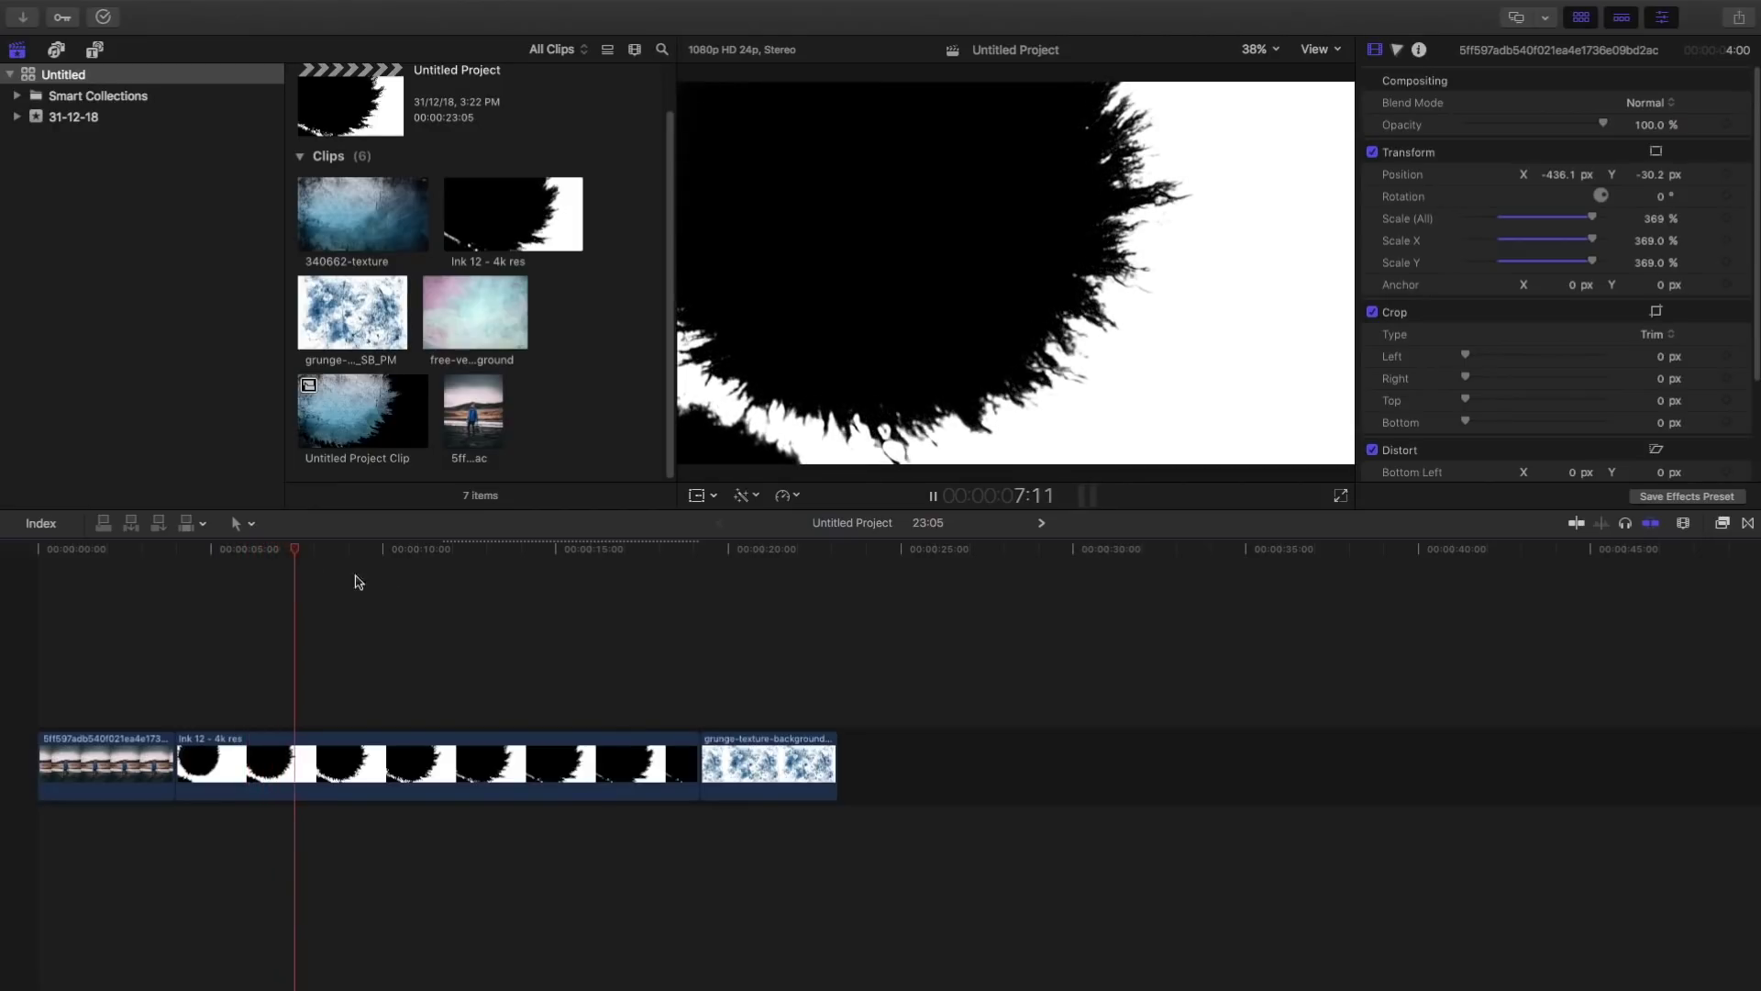
click(703, 552)
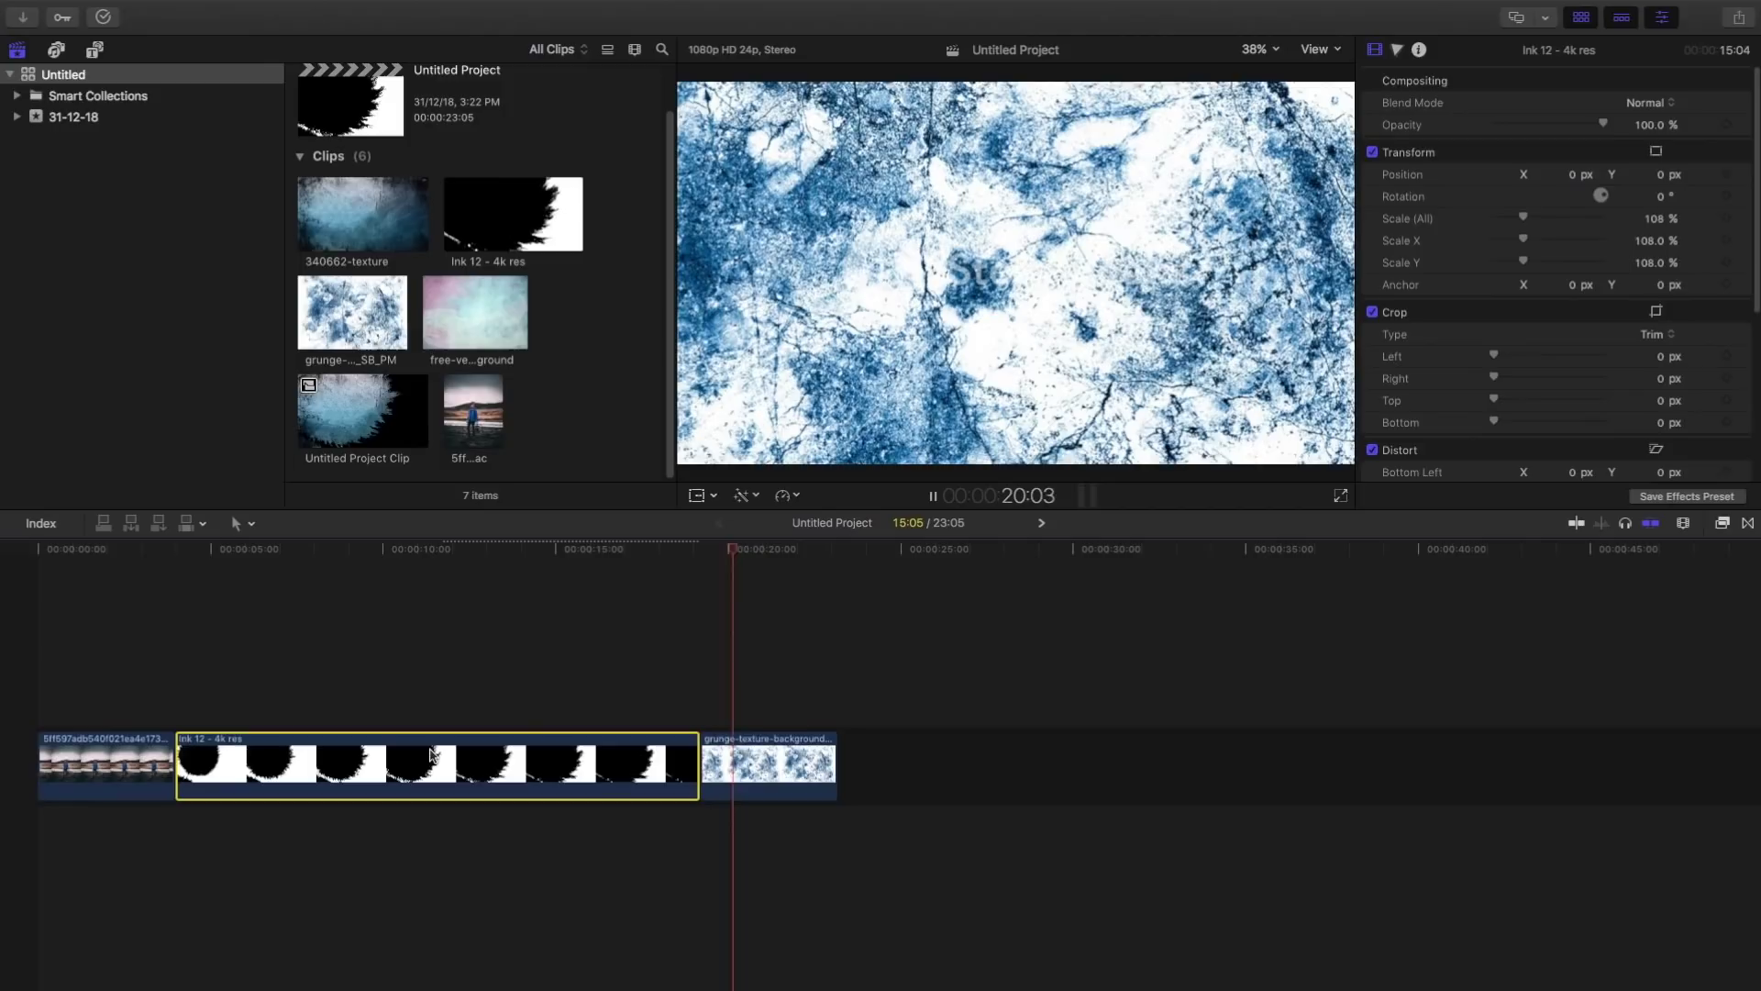
click(500, 695)
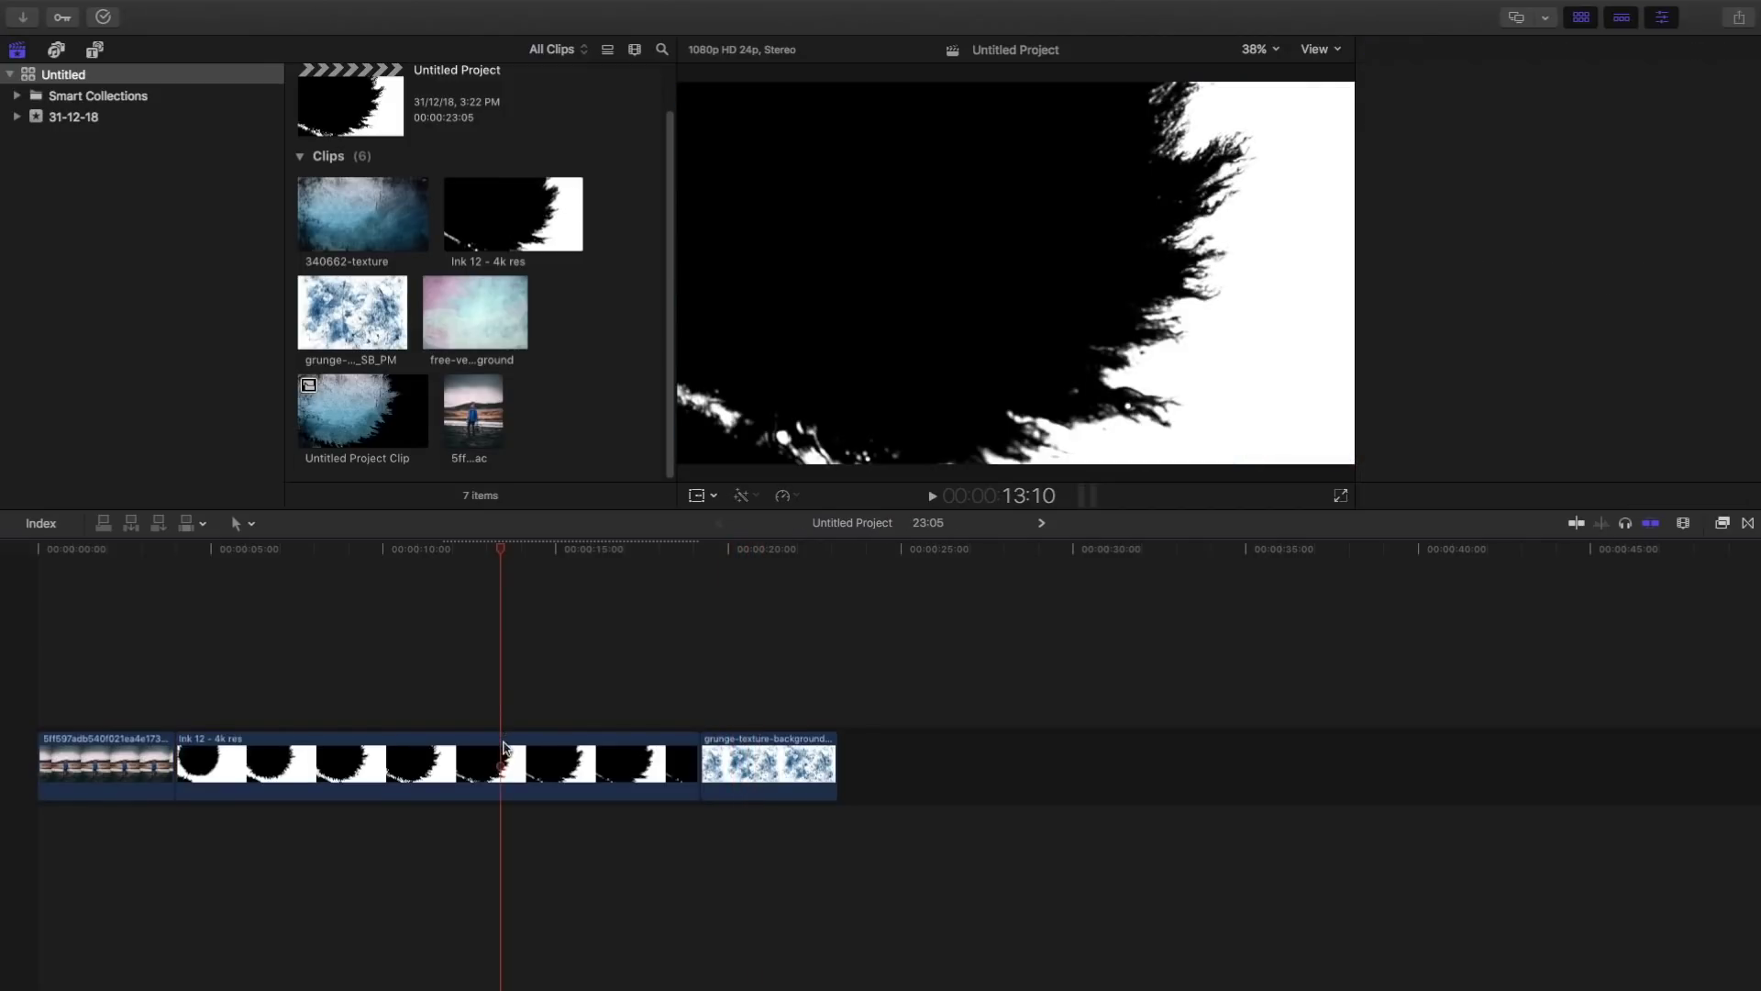
Connect the Ink 12 clip above the main storyline and speed it up to 250%
click(503, 748)
key(ctrl+alt+r)
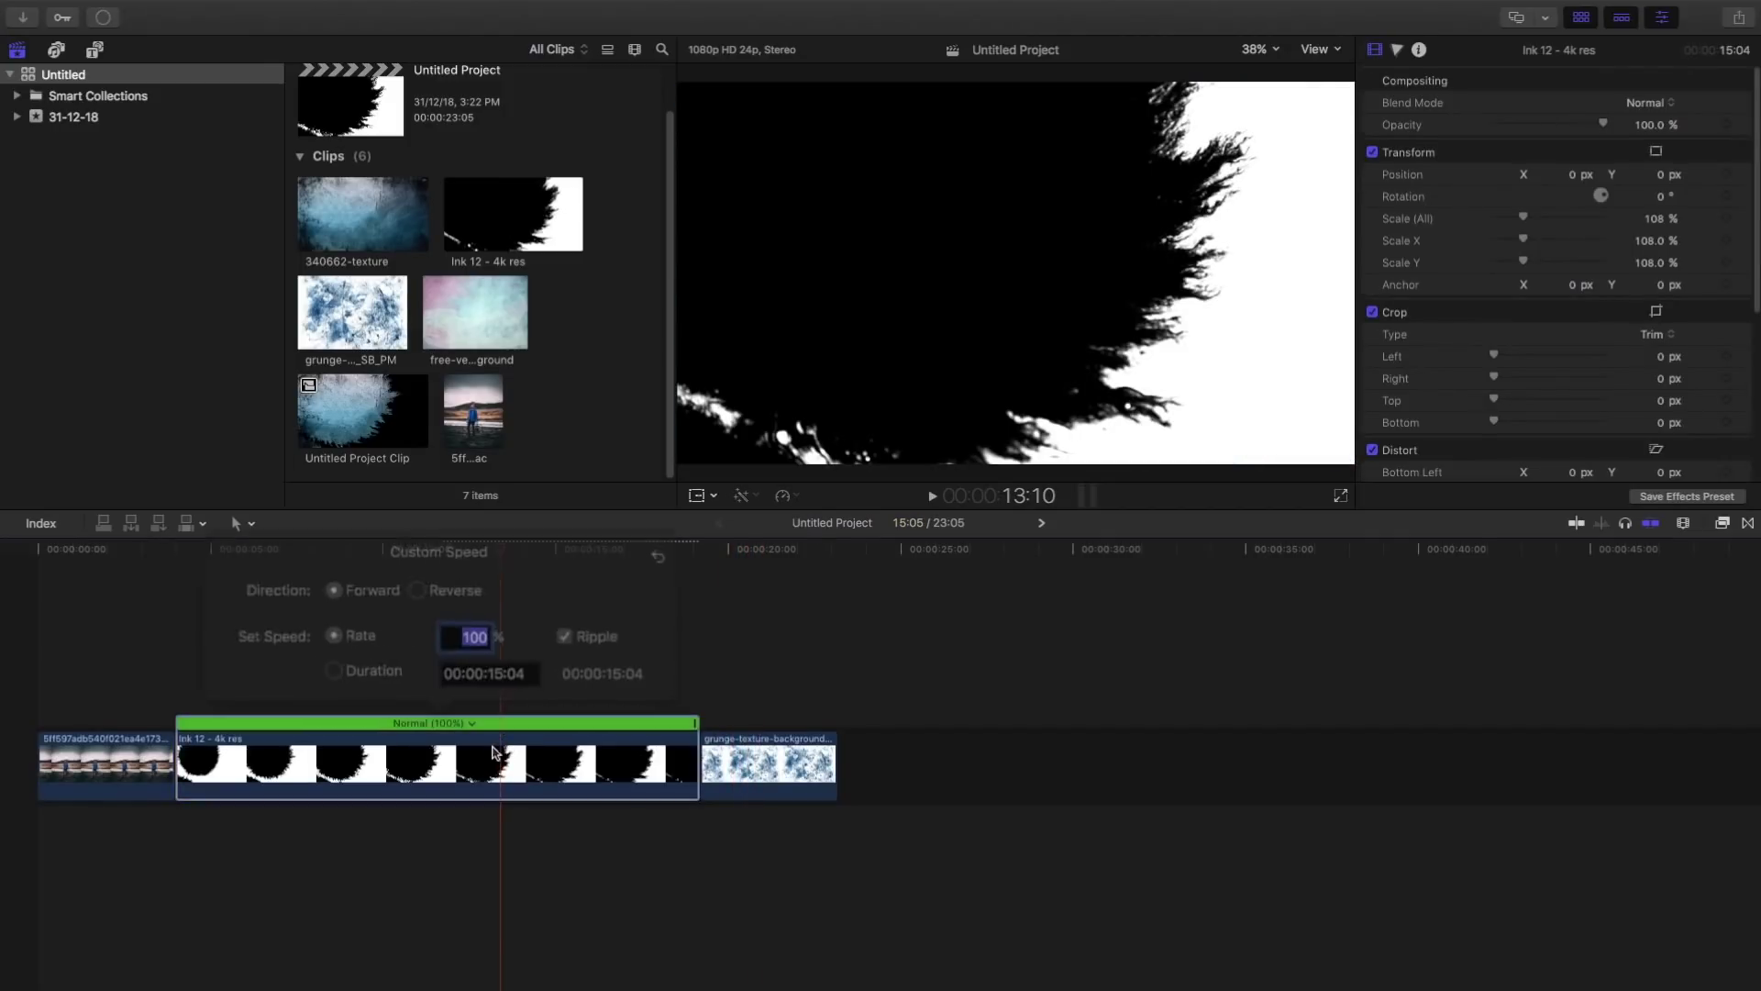
key(alt+super+Up)
key(Escape)
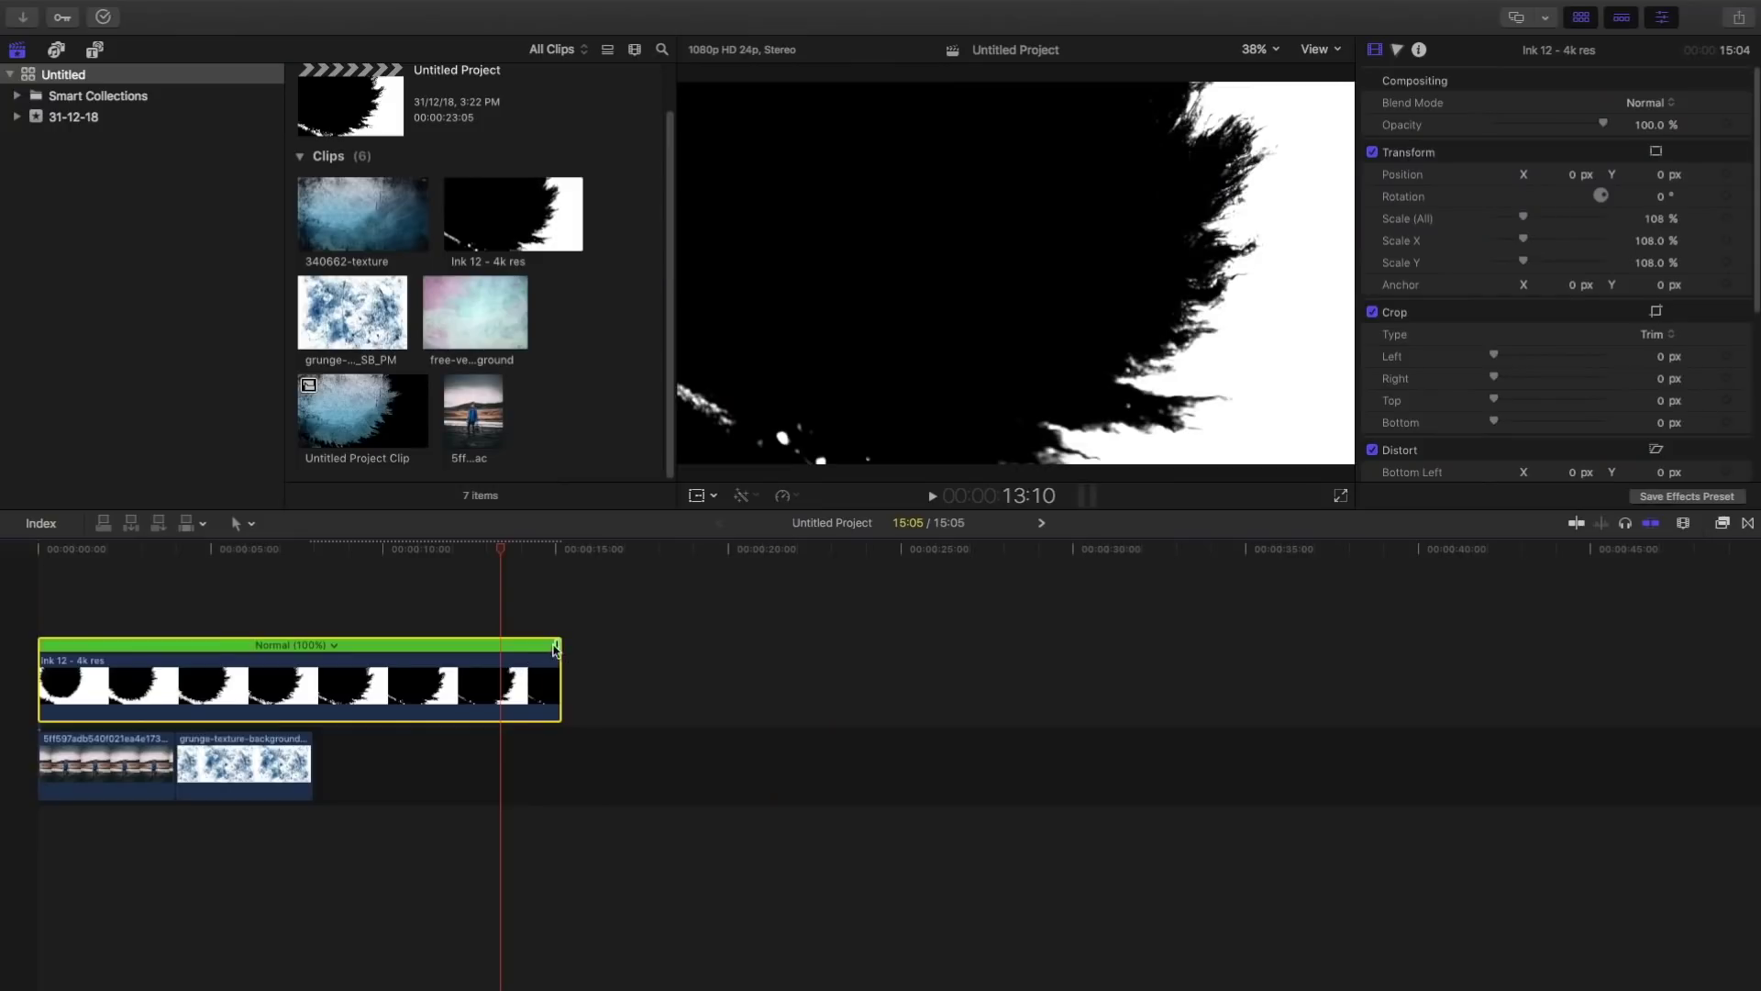
drag(554, 651, 172, 699)
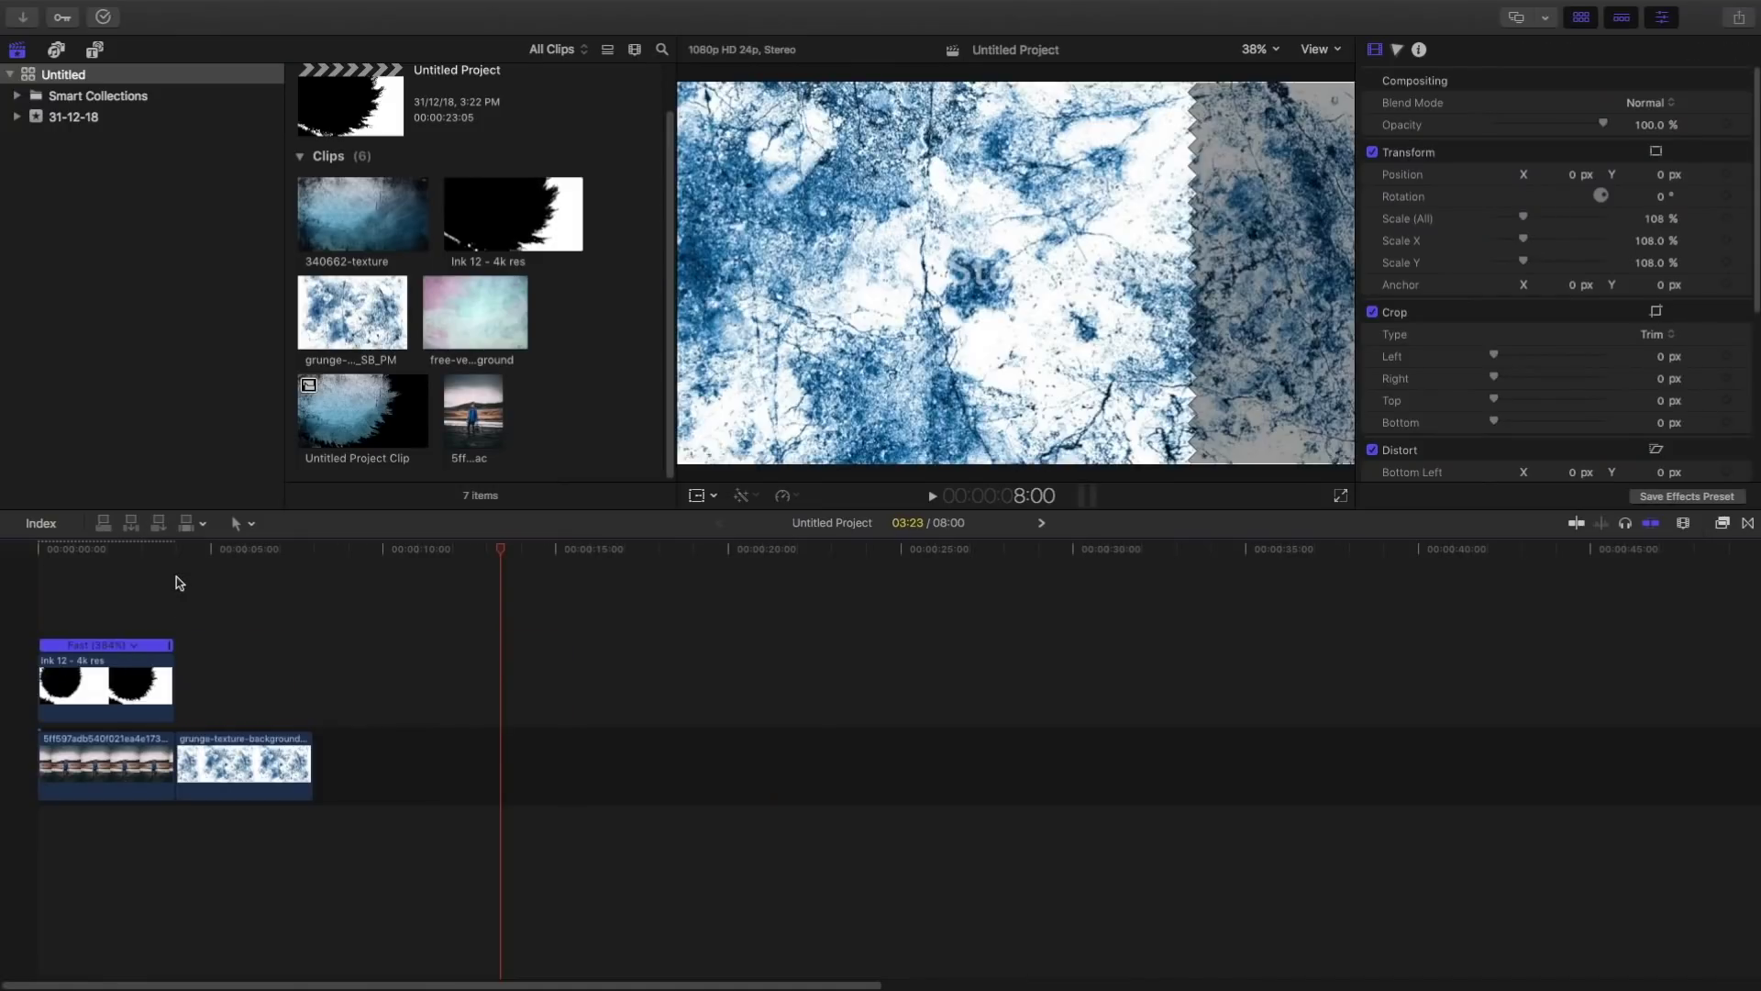
Retime the Ink 12 clip to end at the 4-second mark, then scrub back to an early ink frame
click(179, 583)
key(shift+z)
key(super+4)
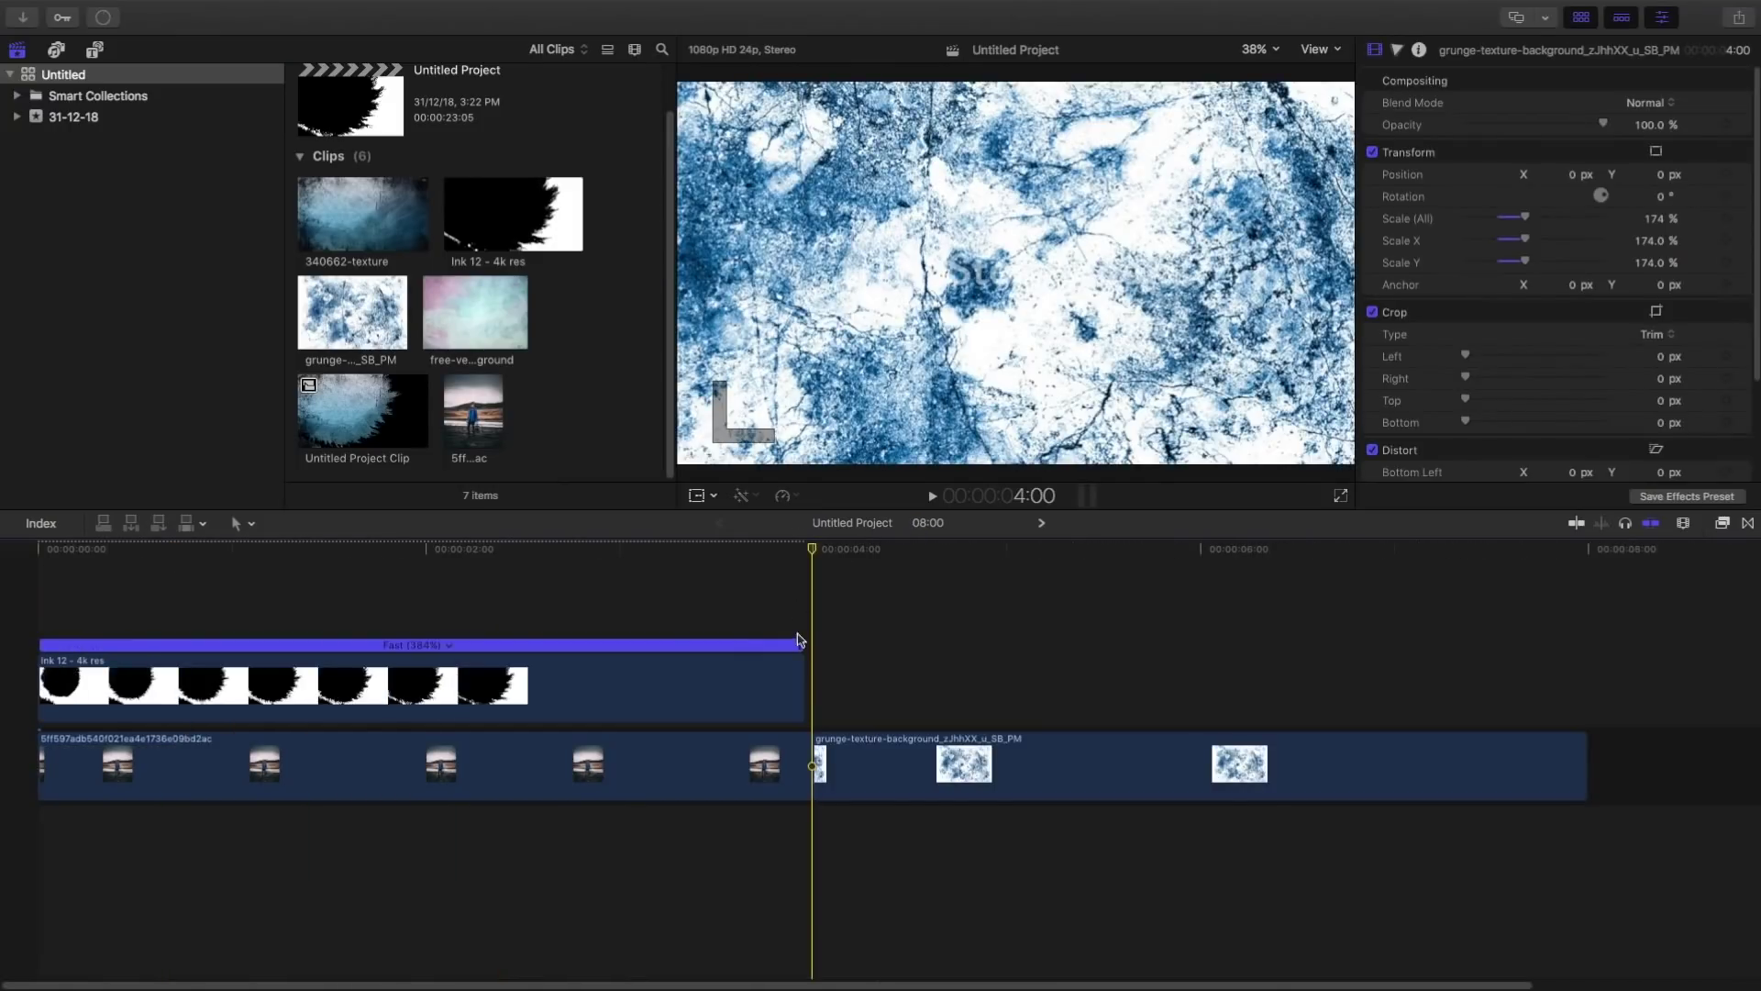
drag(800, 645, 810, 645)
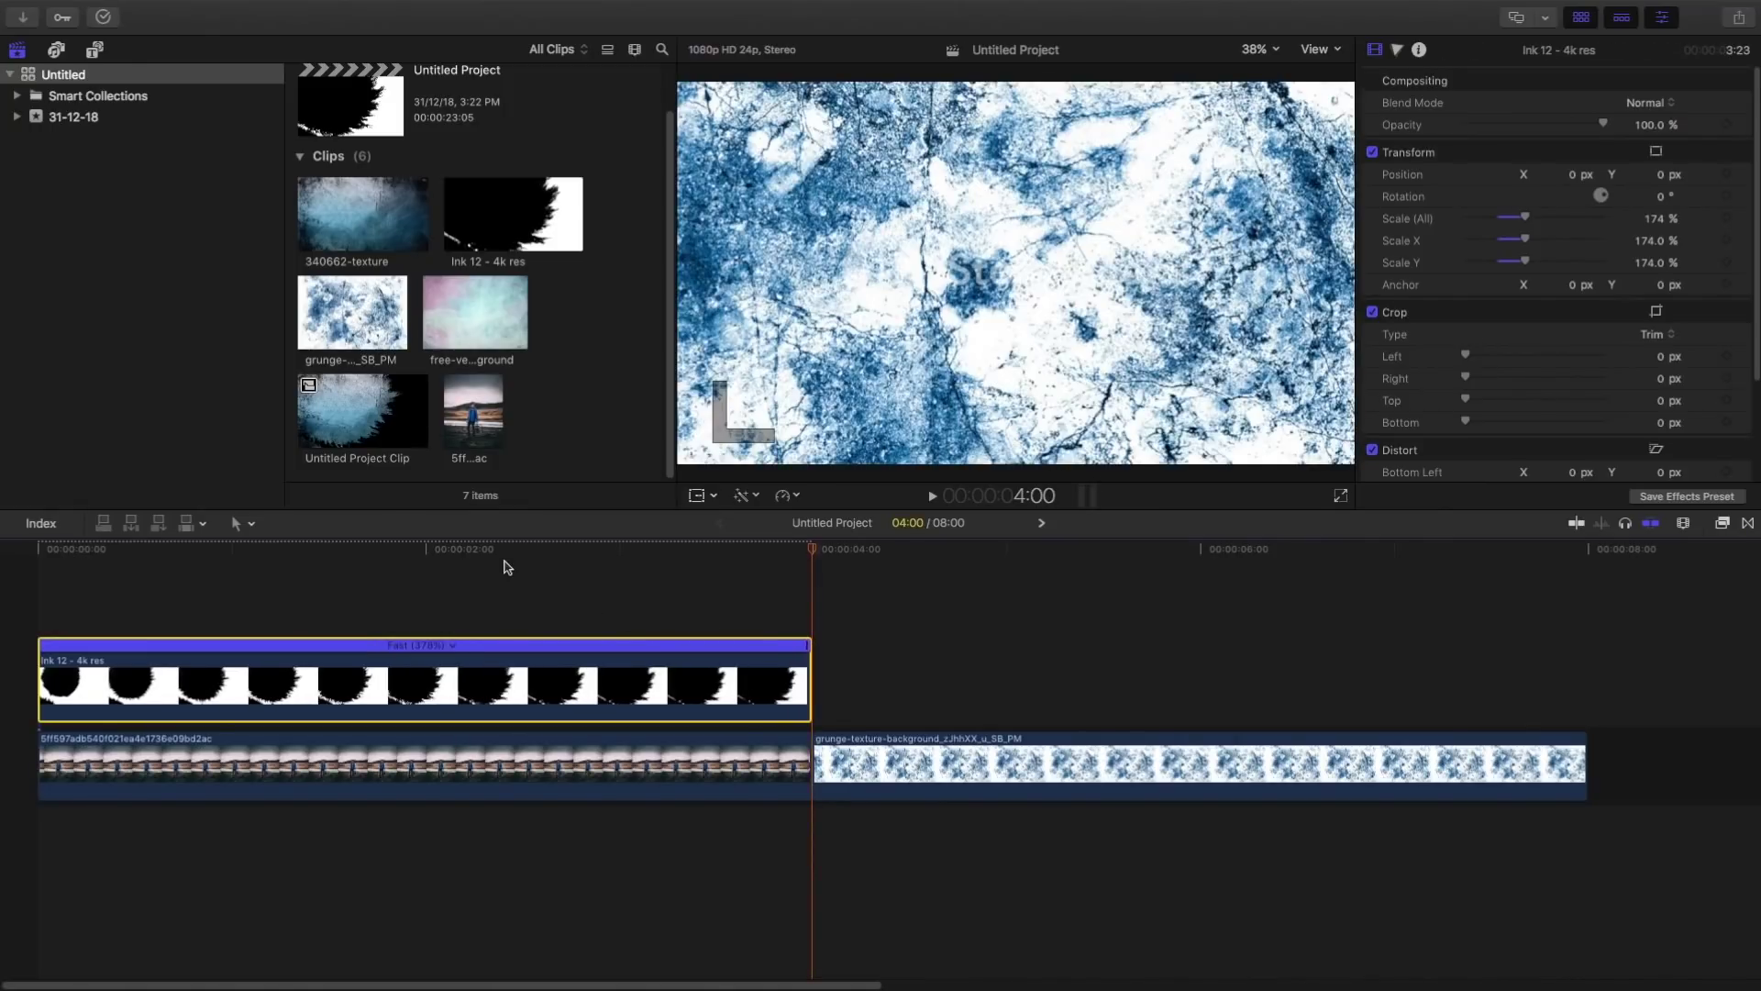
click(504, 559)
mouse_move(508, 550)
mouse_down()
mouse_move(287, 563)
mouse_move(329, 564)
mouse_move(484, 670)
mouse_up()
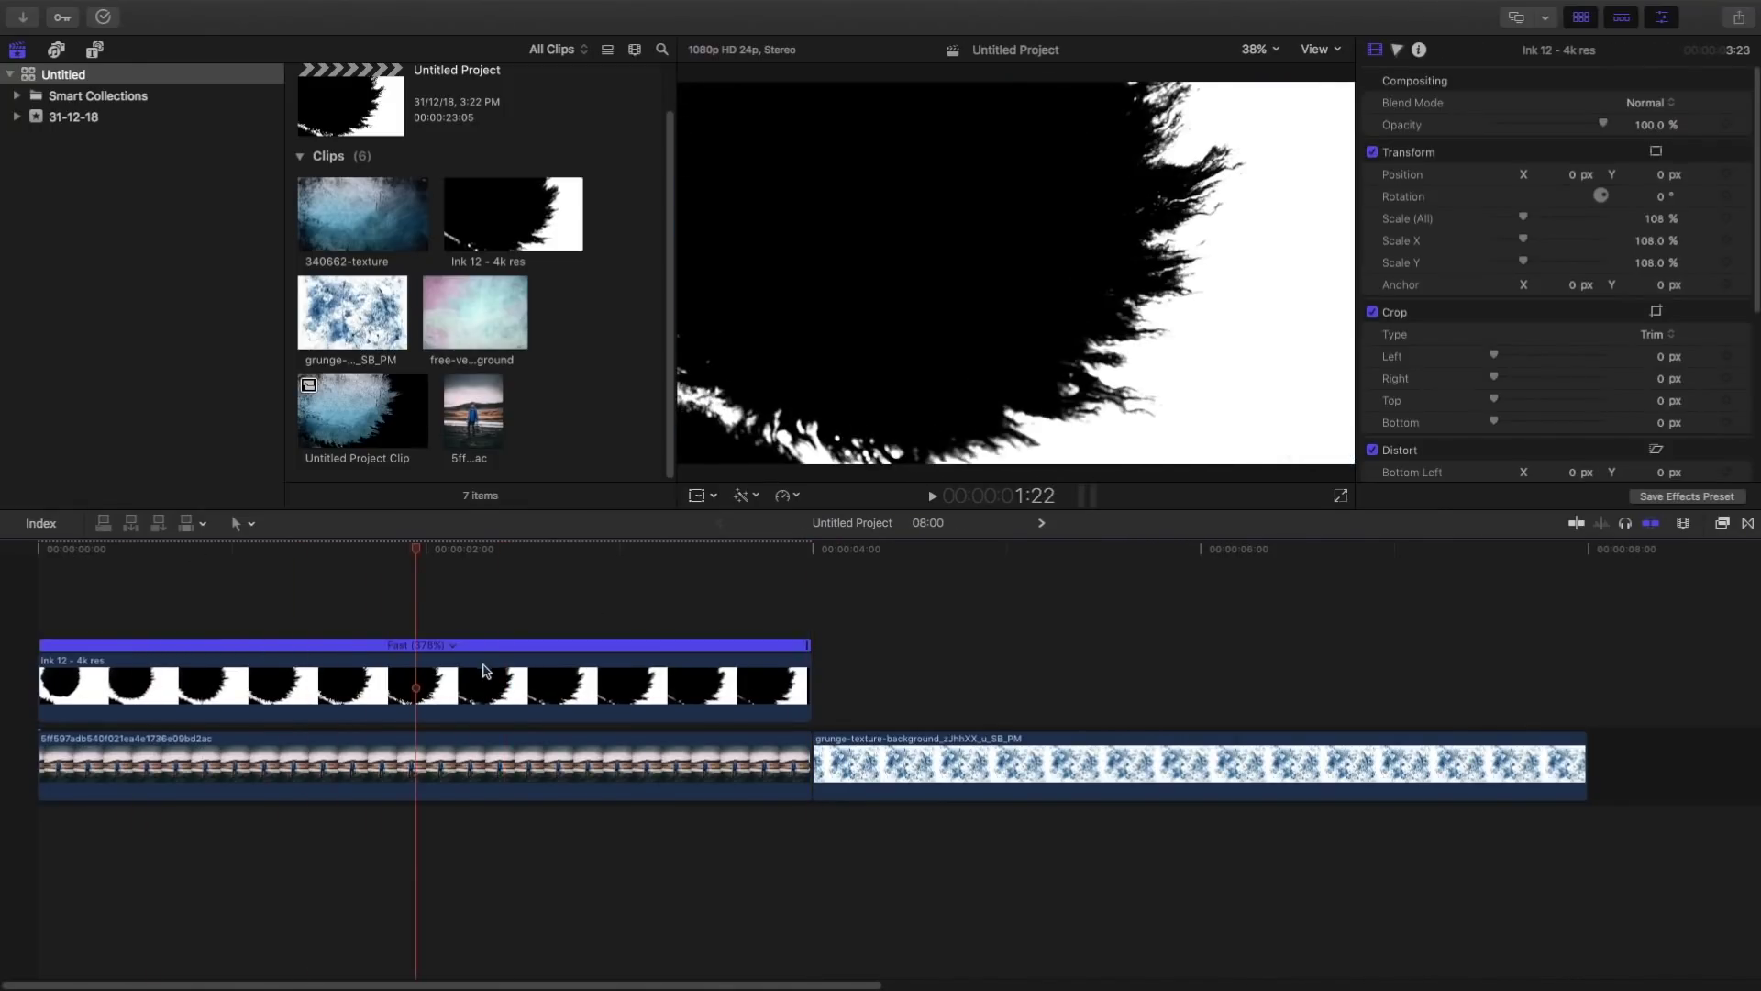
Set the ink clip's blend mode to Silhouette Luma and merge it with the portrait into a compound clip
click(1665, 104)
click(1671, 538)
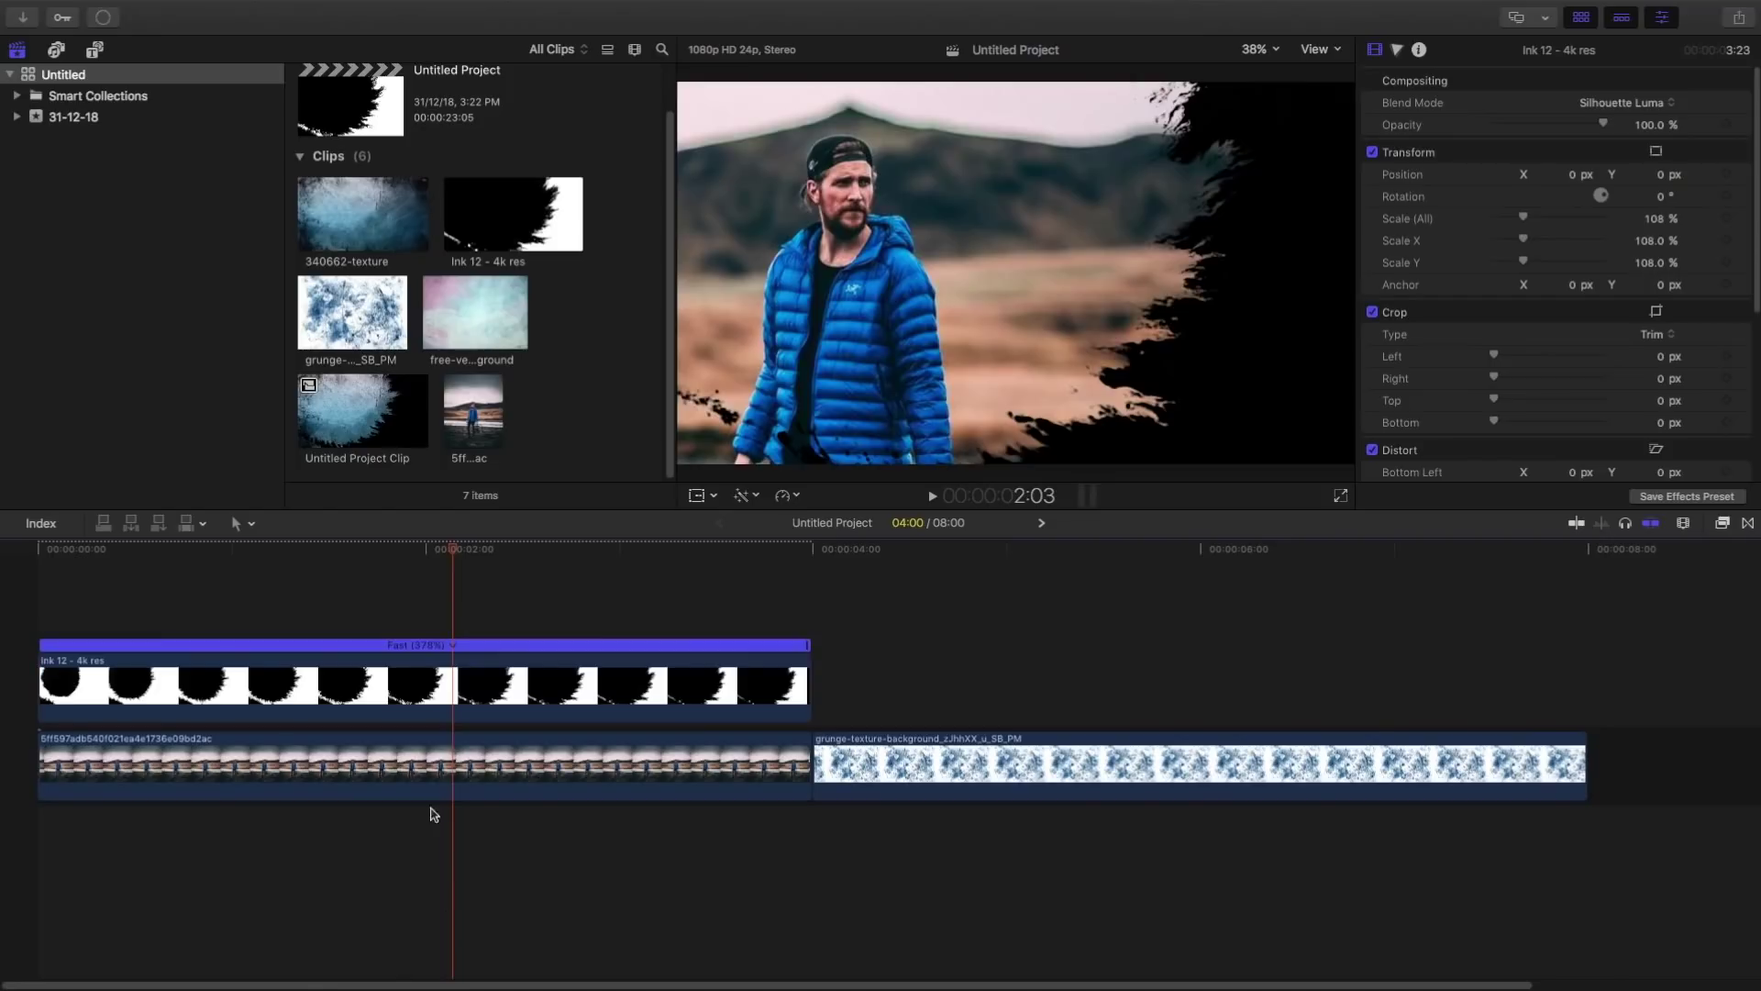
drag(421, 879, 436, 641)
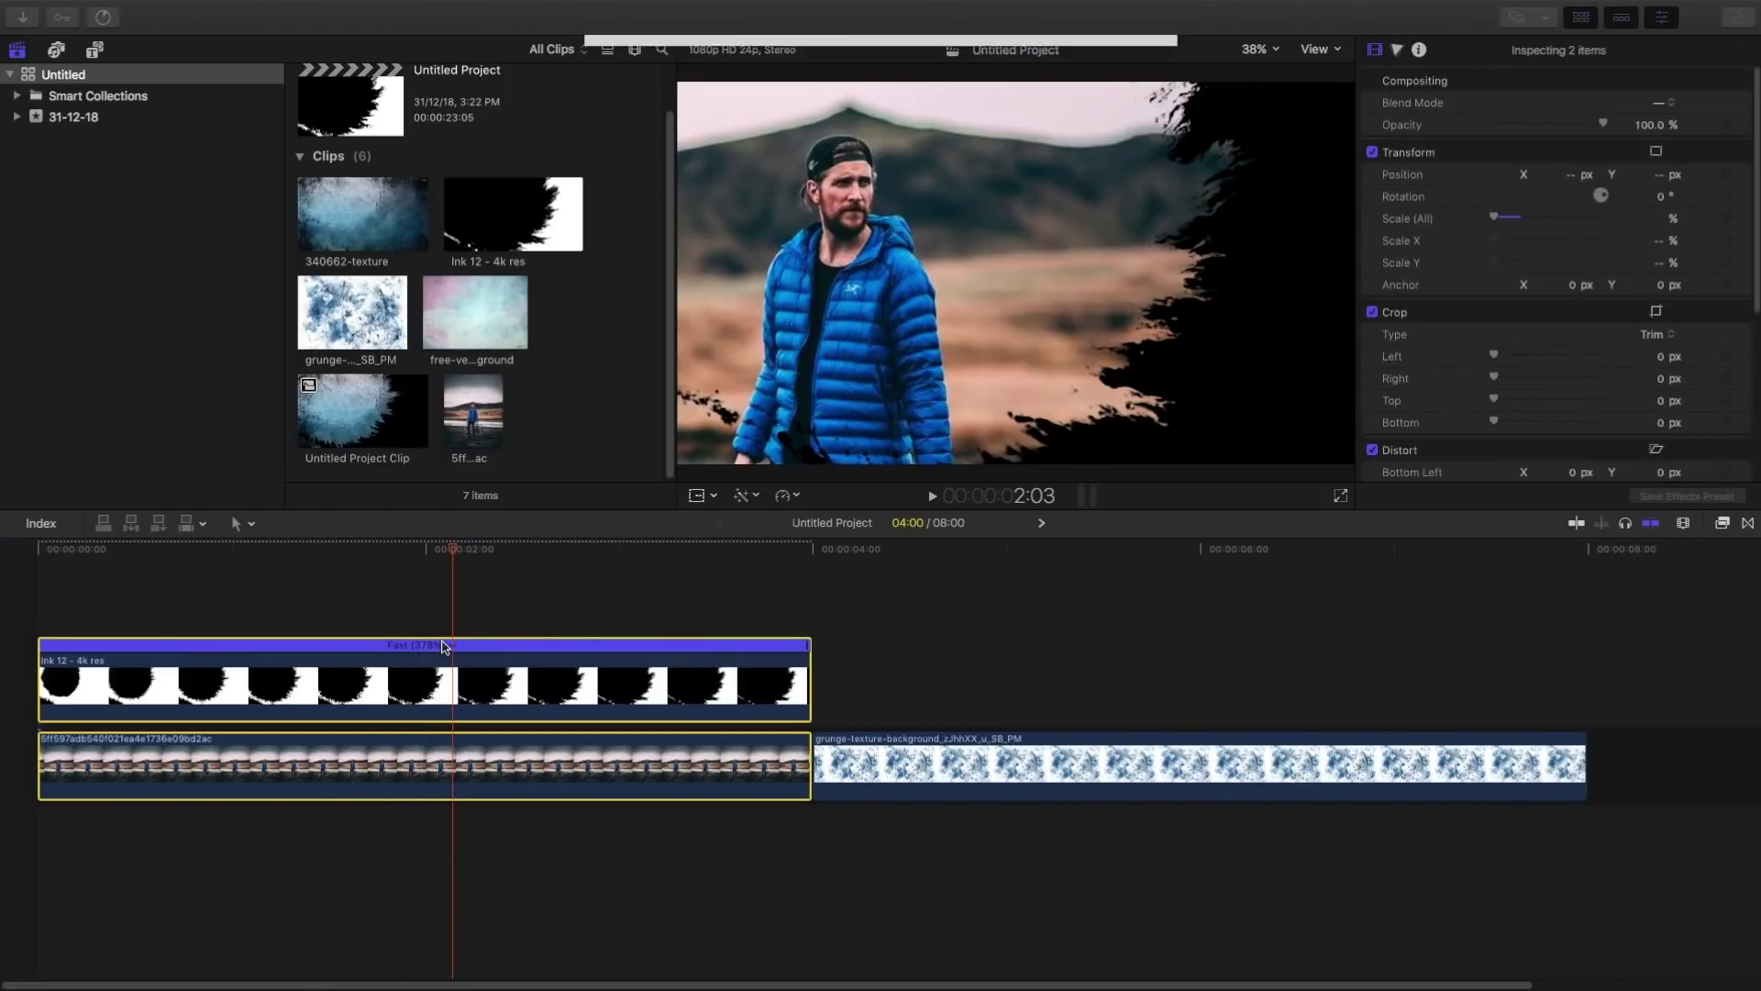
key(alt+g)
key(Return)
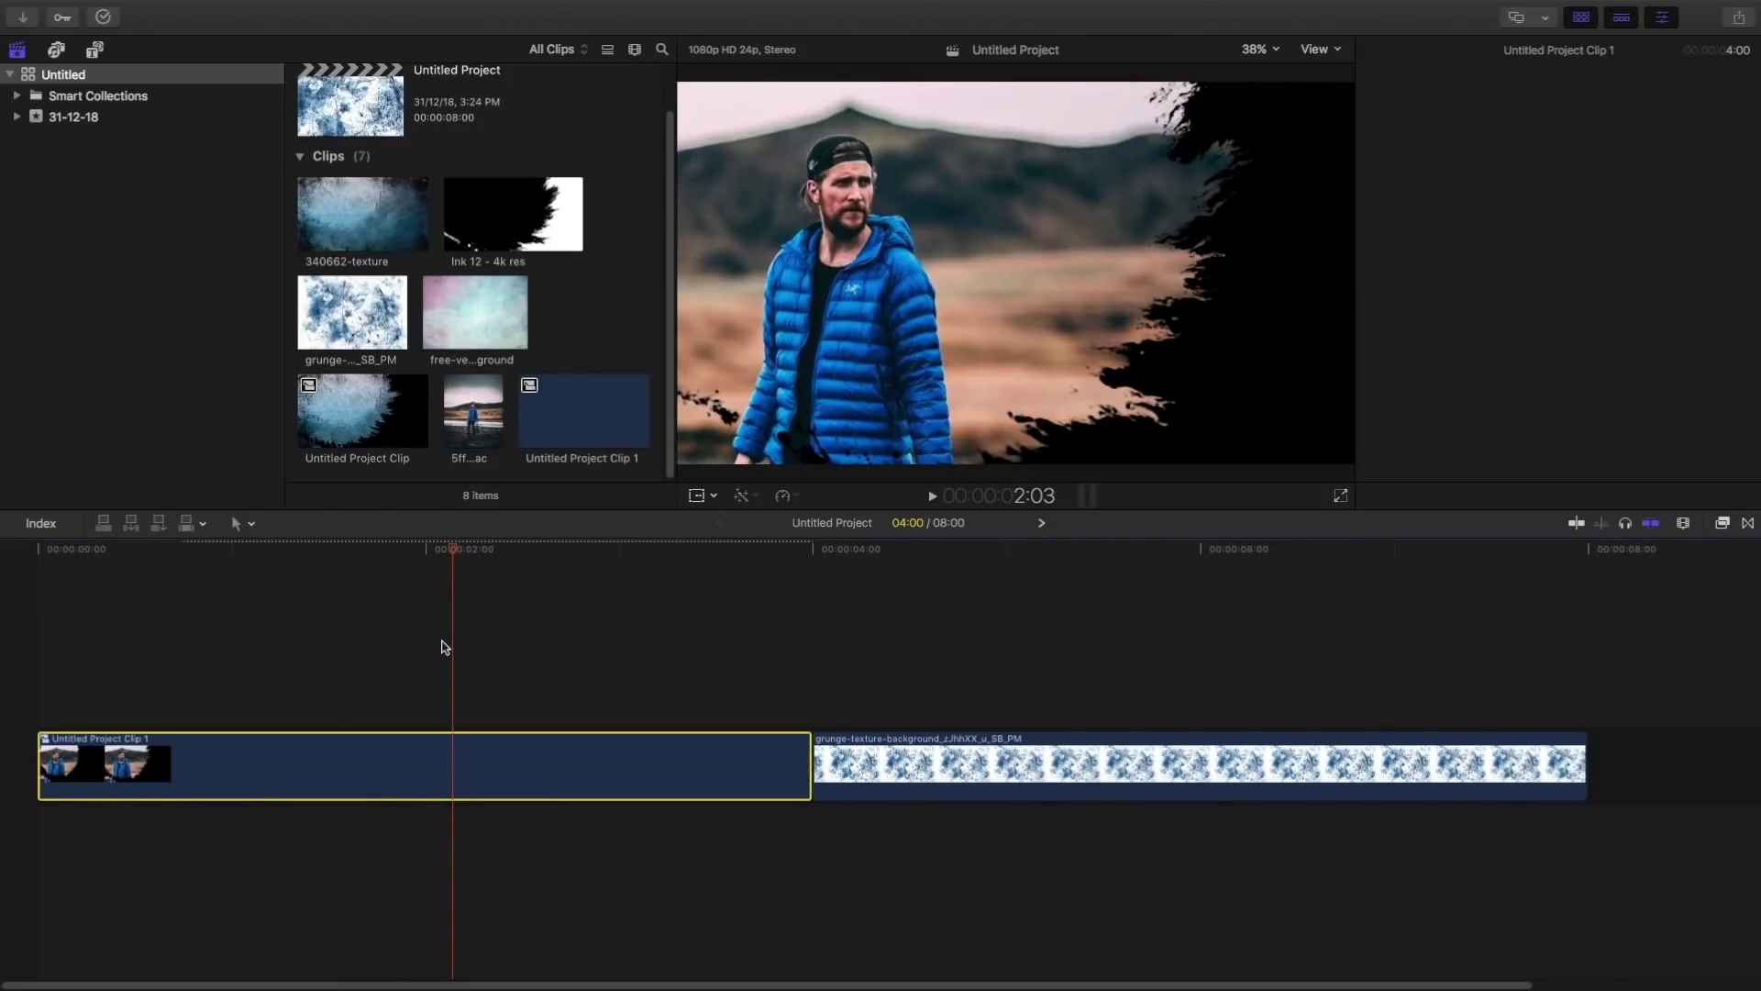
Place the grunge texture beneath the compound clip and trim it to end at 4:00
drag(223, 567, 622, 576)
drag(825, 779, 51, 858)
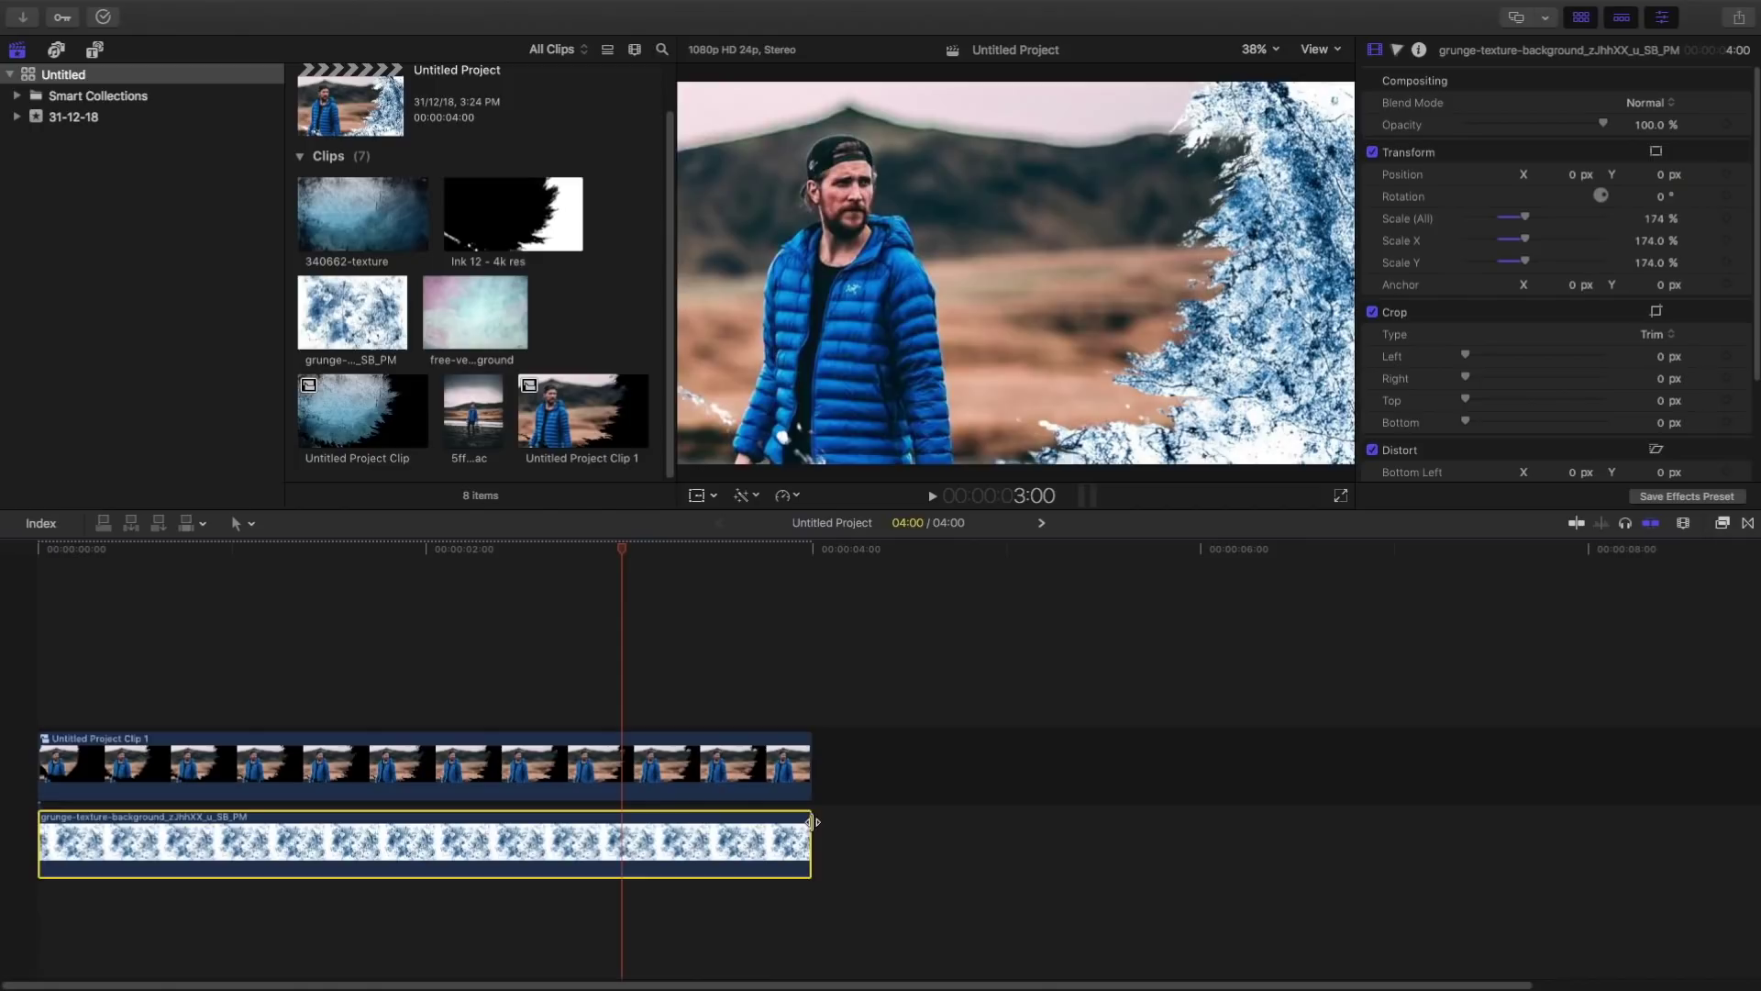
click(811, 821)
Play the ink reveal from the start, stopping at 2:06
click(41, 548)
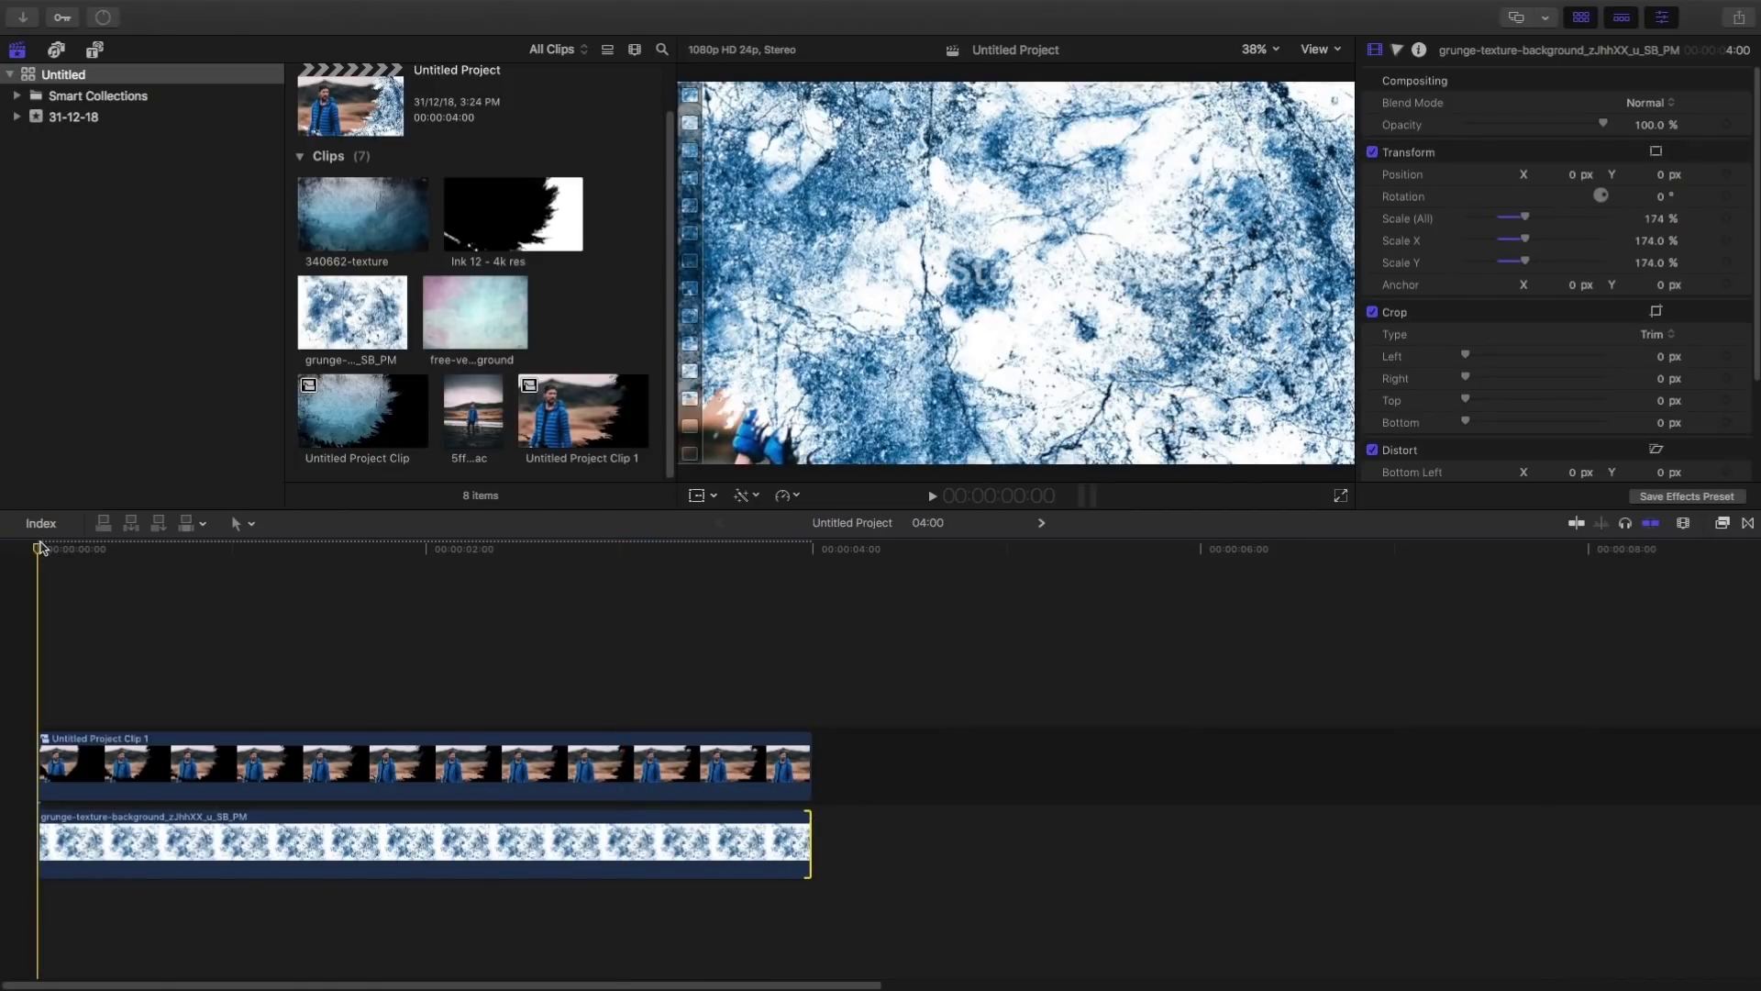
key(space)
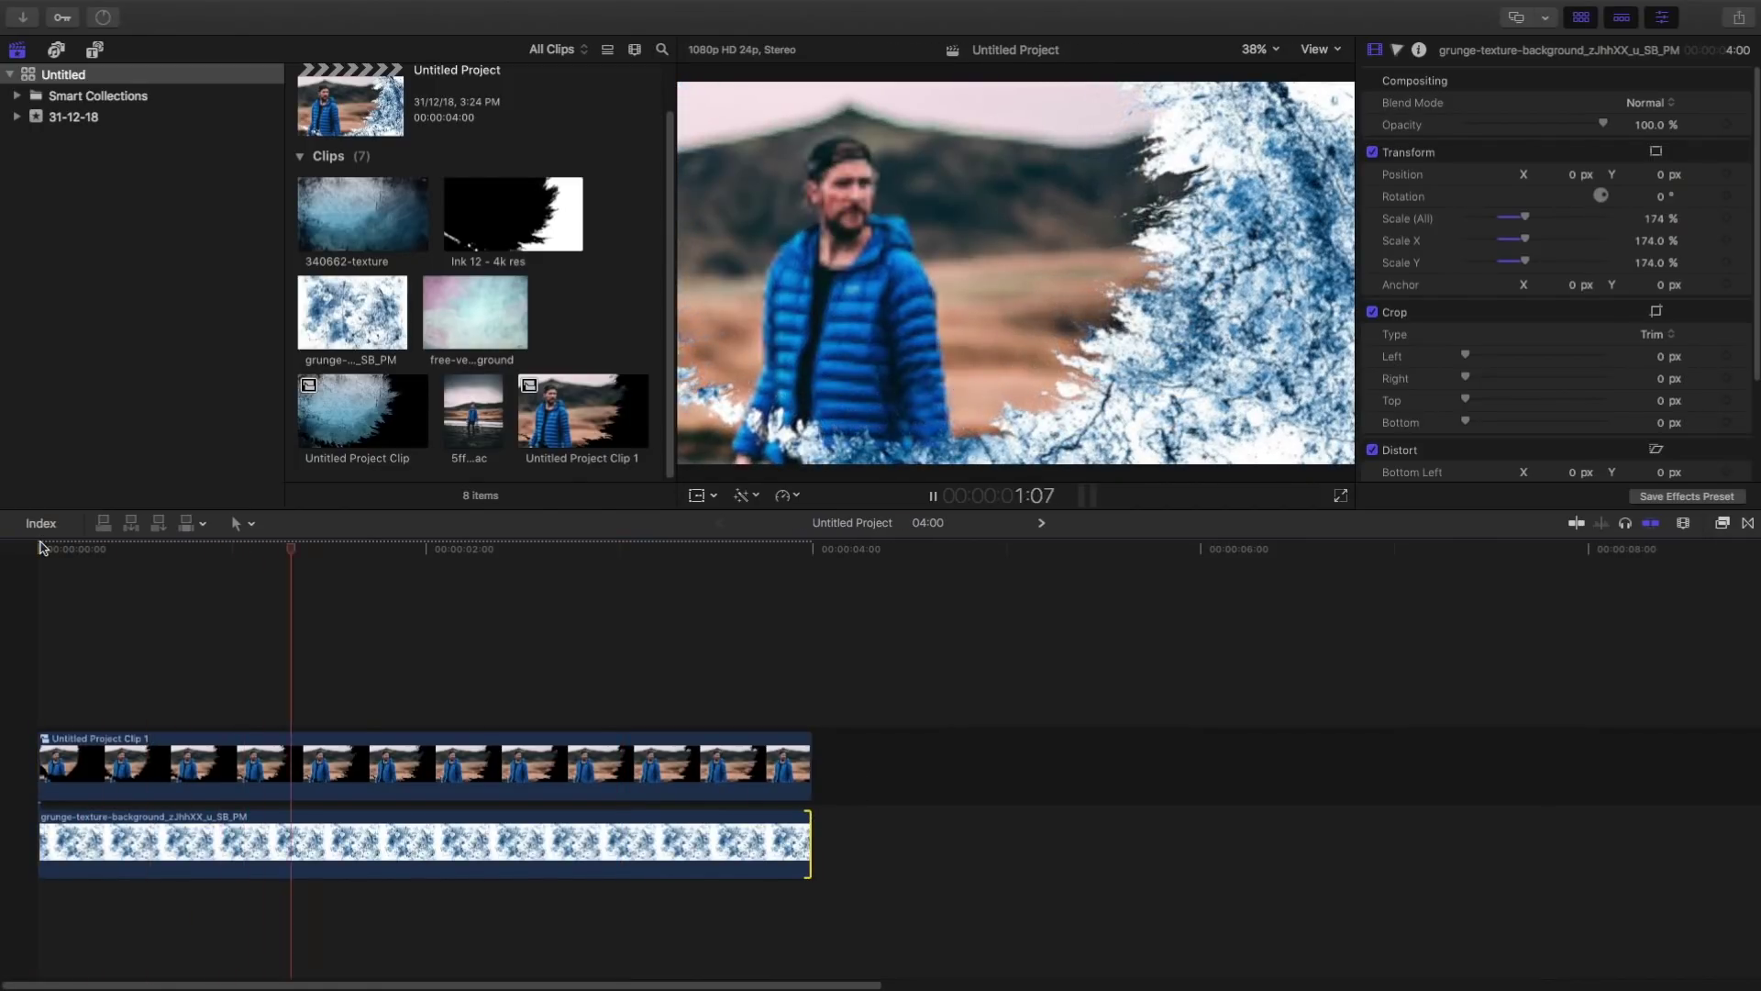
key(space)
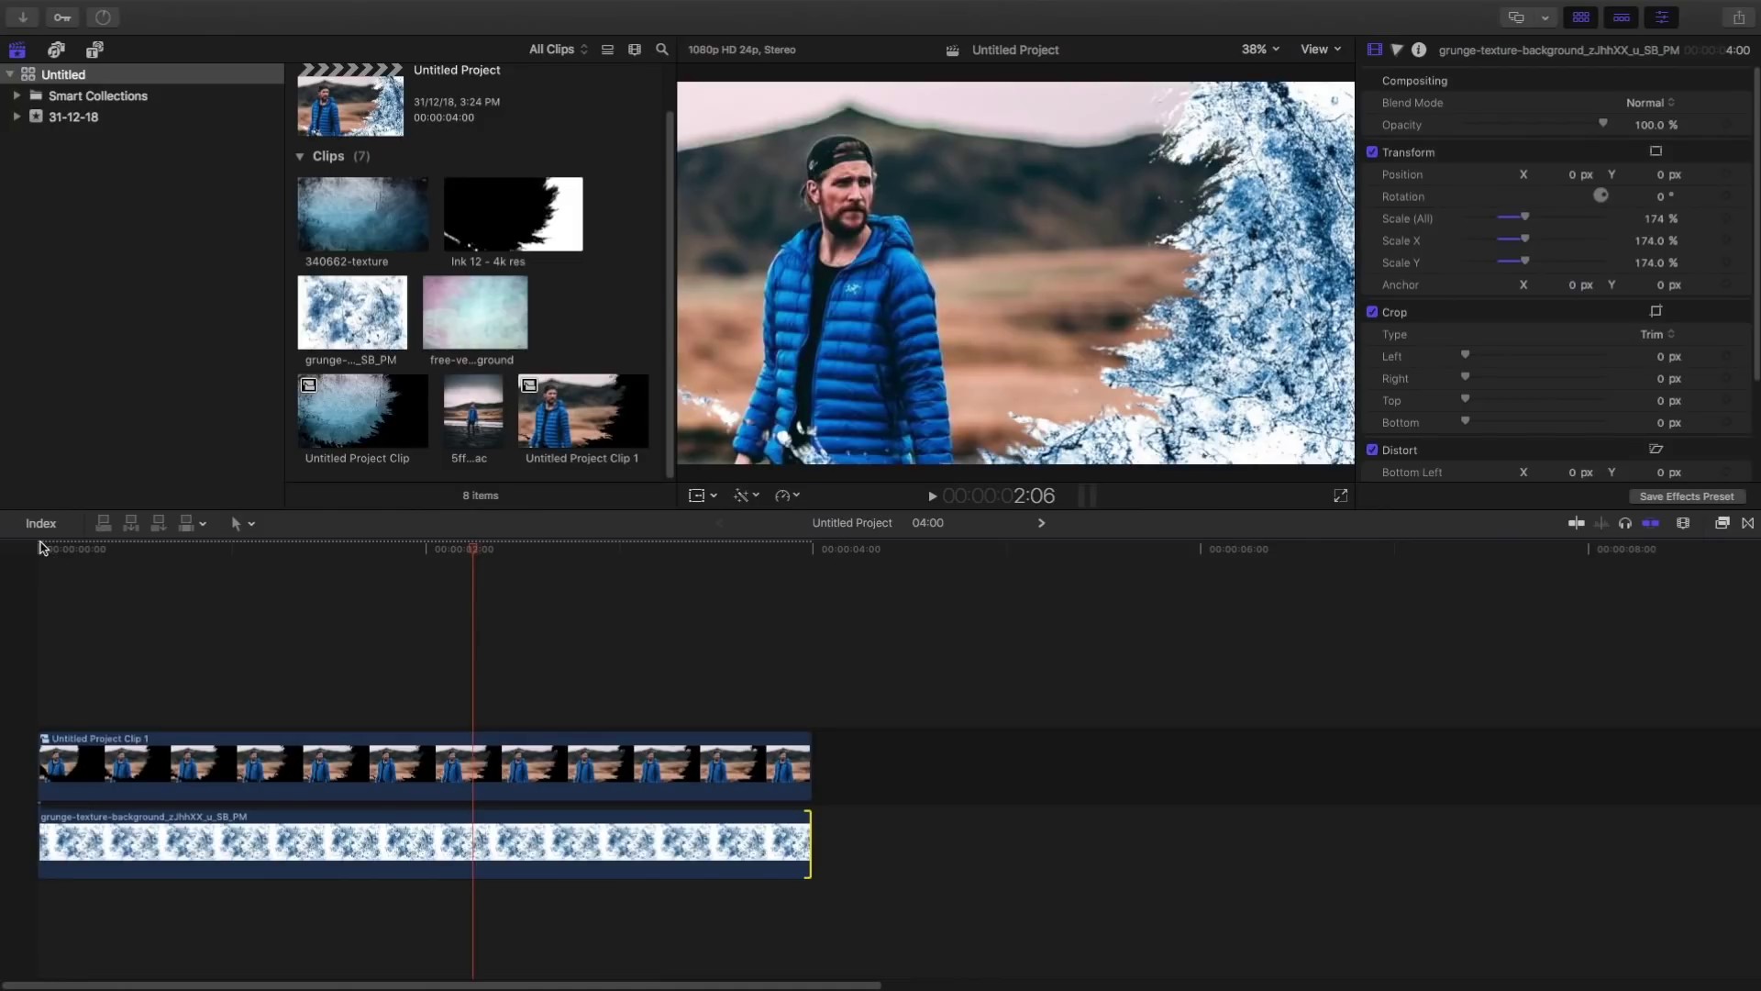
Switch the viewer to Better Quality and return to the start of the timeline
click(1312, 49)
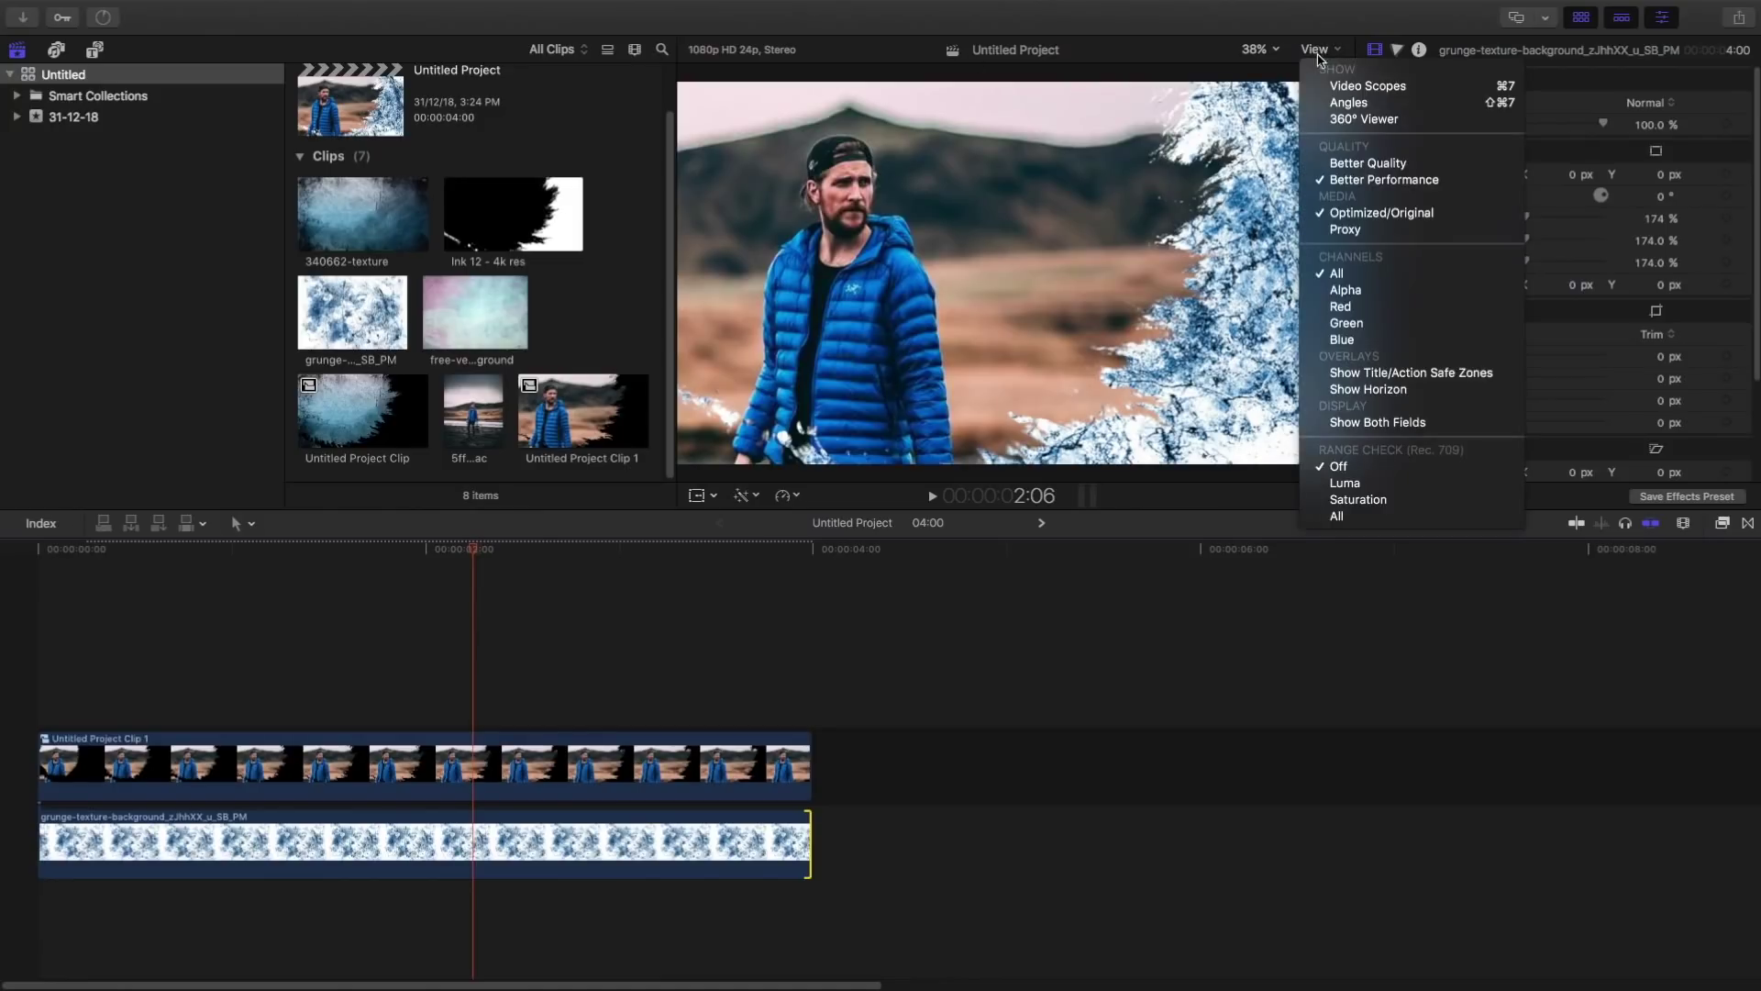
click(1367, 163)
key(super+4)
key(Home)
key(super+4)
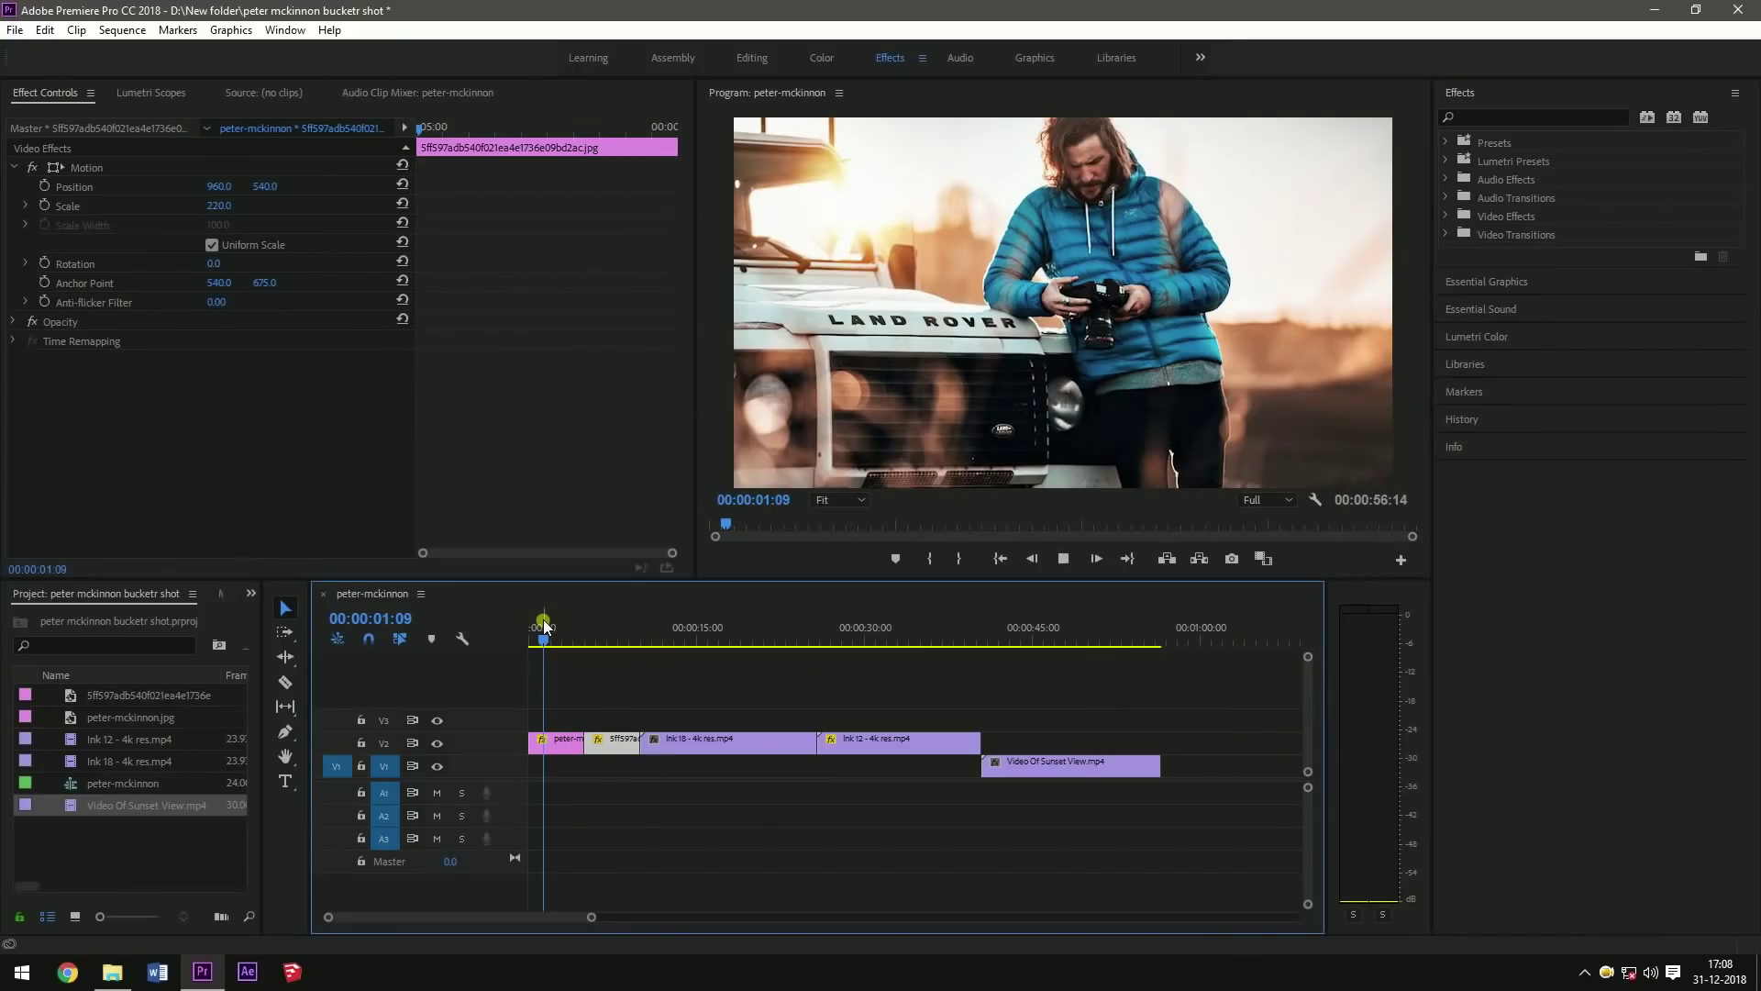
Preview through the sunset shot, slide the photo clip earlier and move Ink 12 onto V3 above it
key(space)
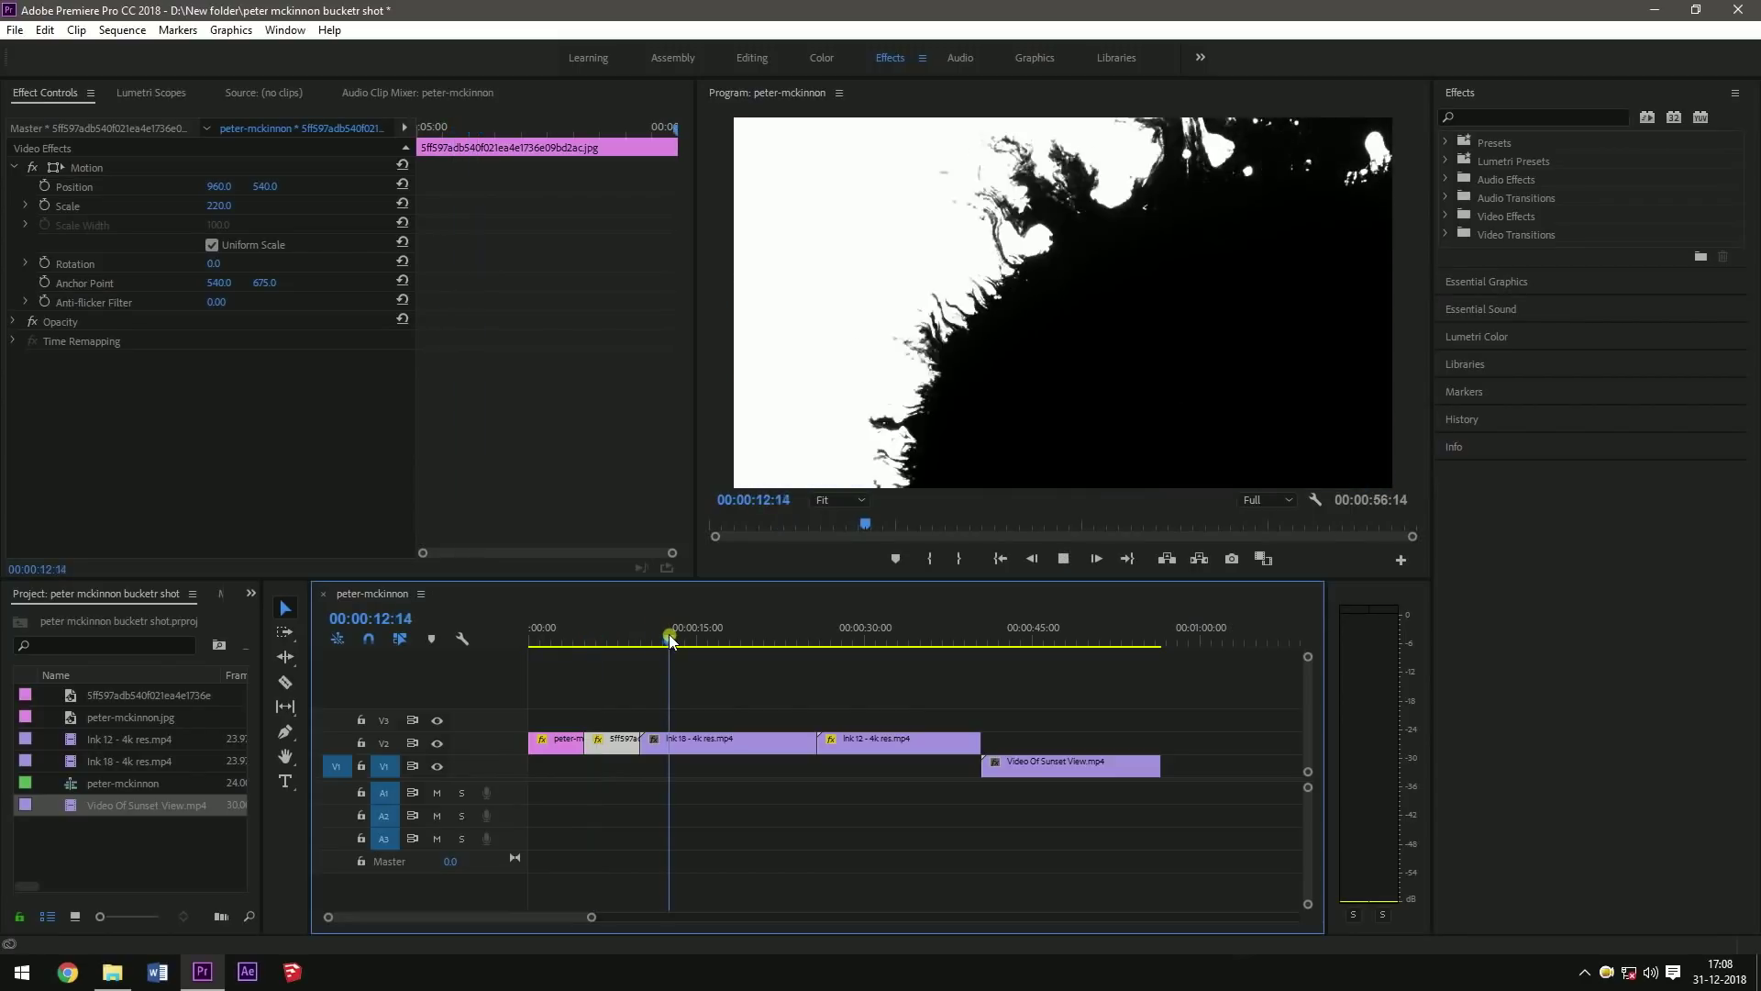
click(851, 632)
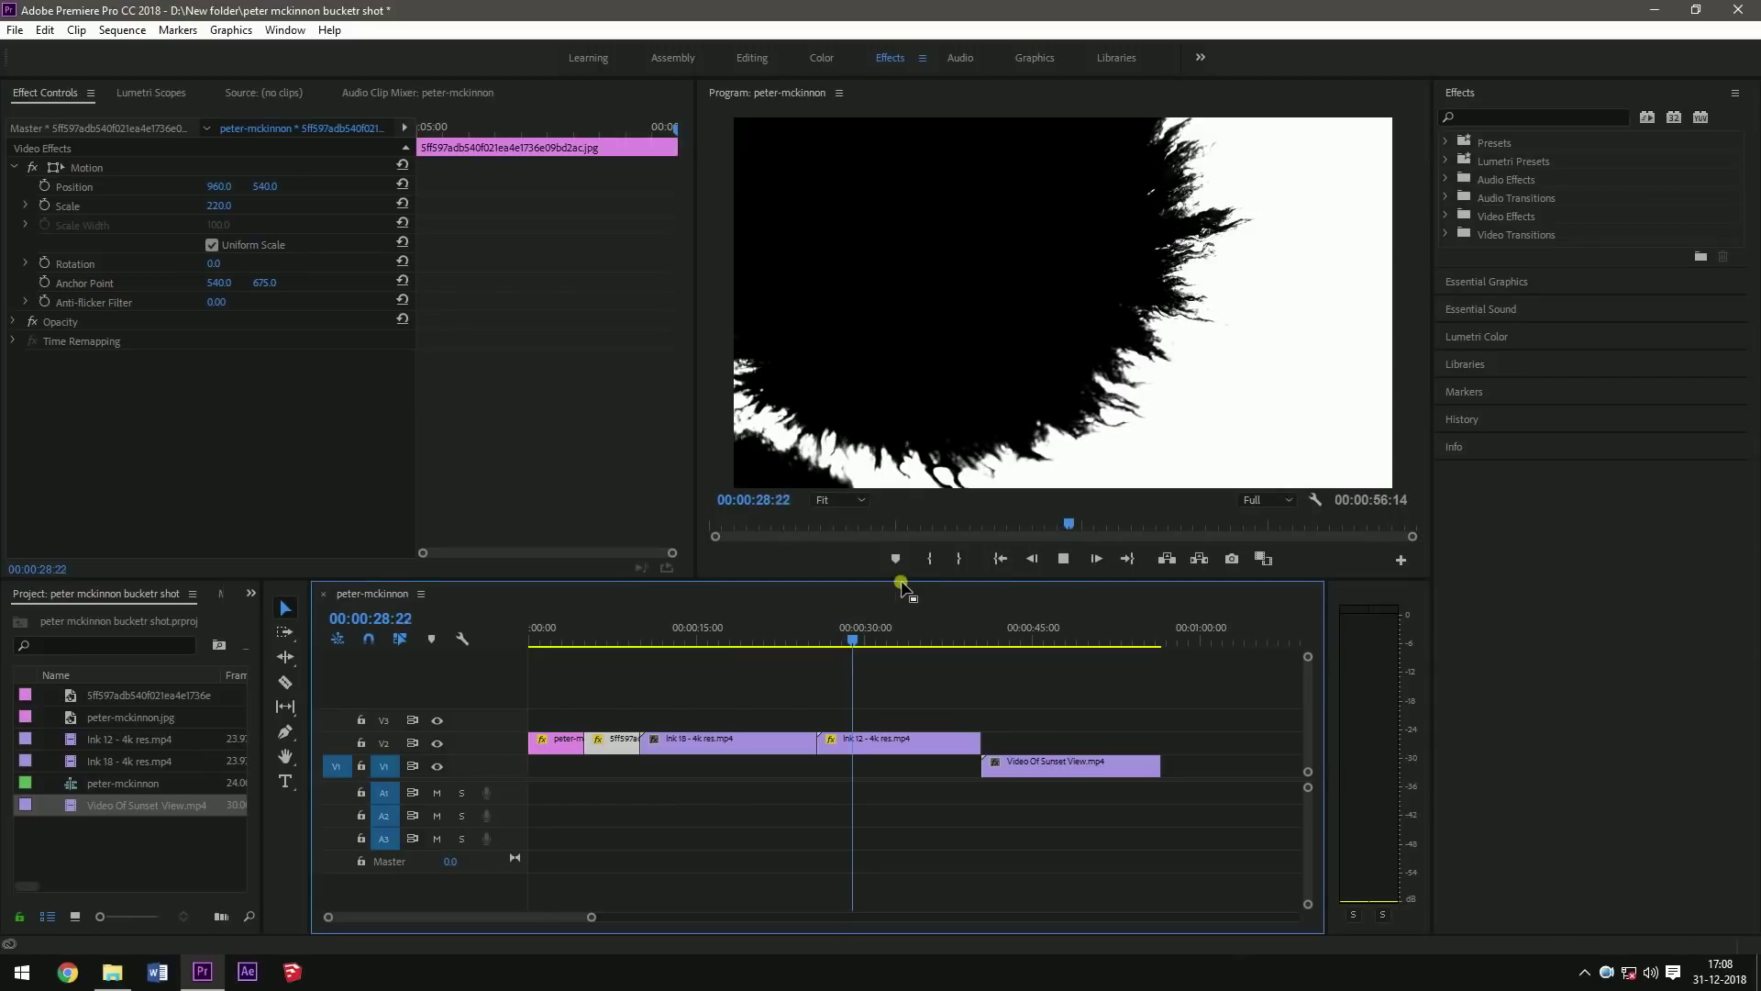
click(1018, 638)
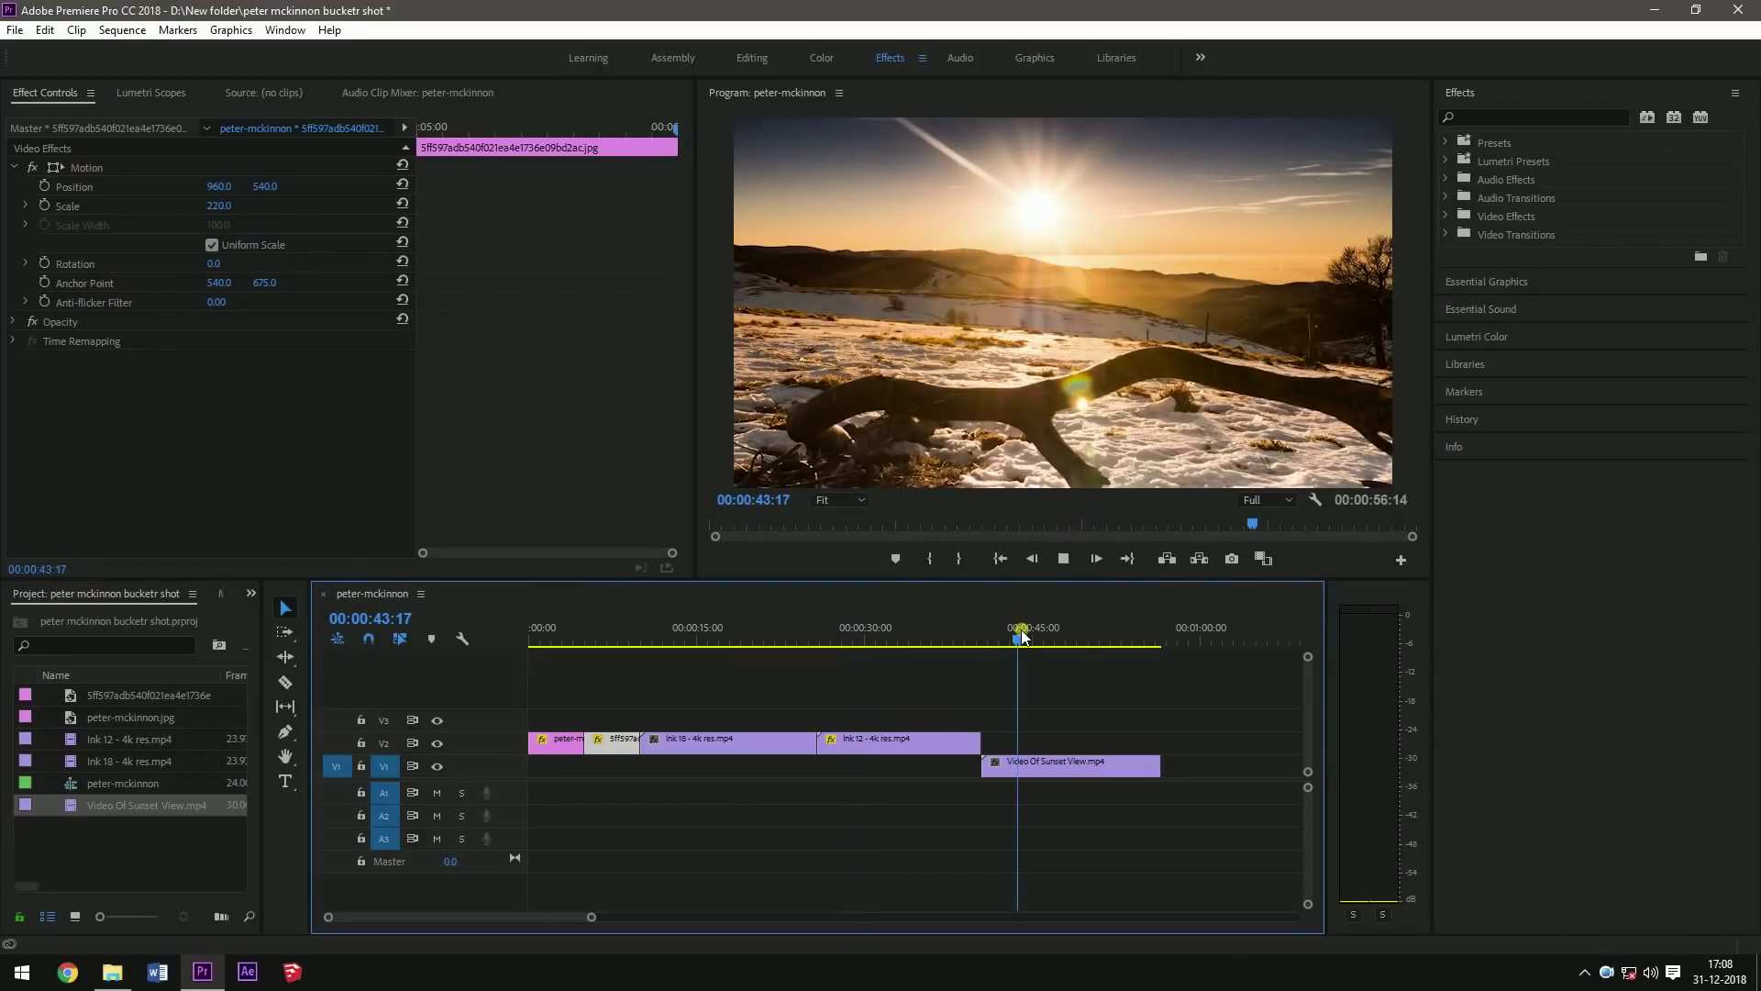
key(space)
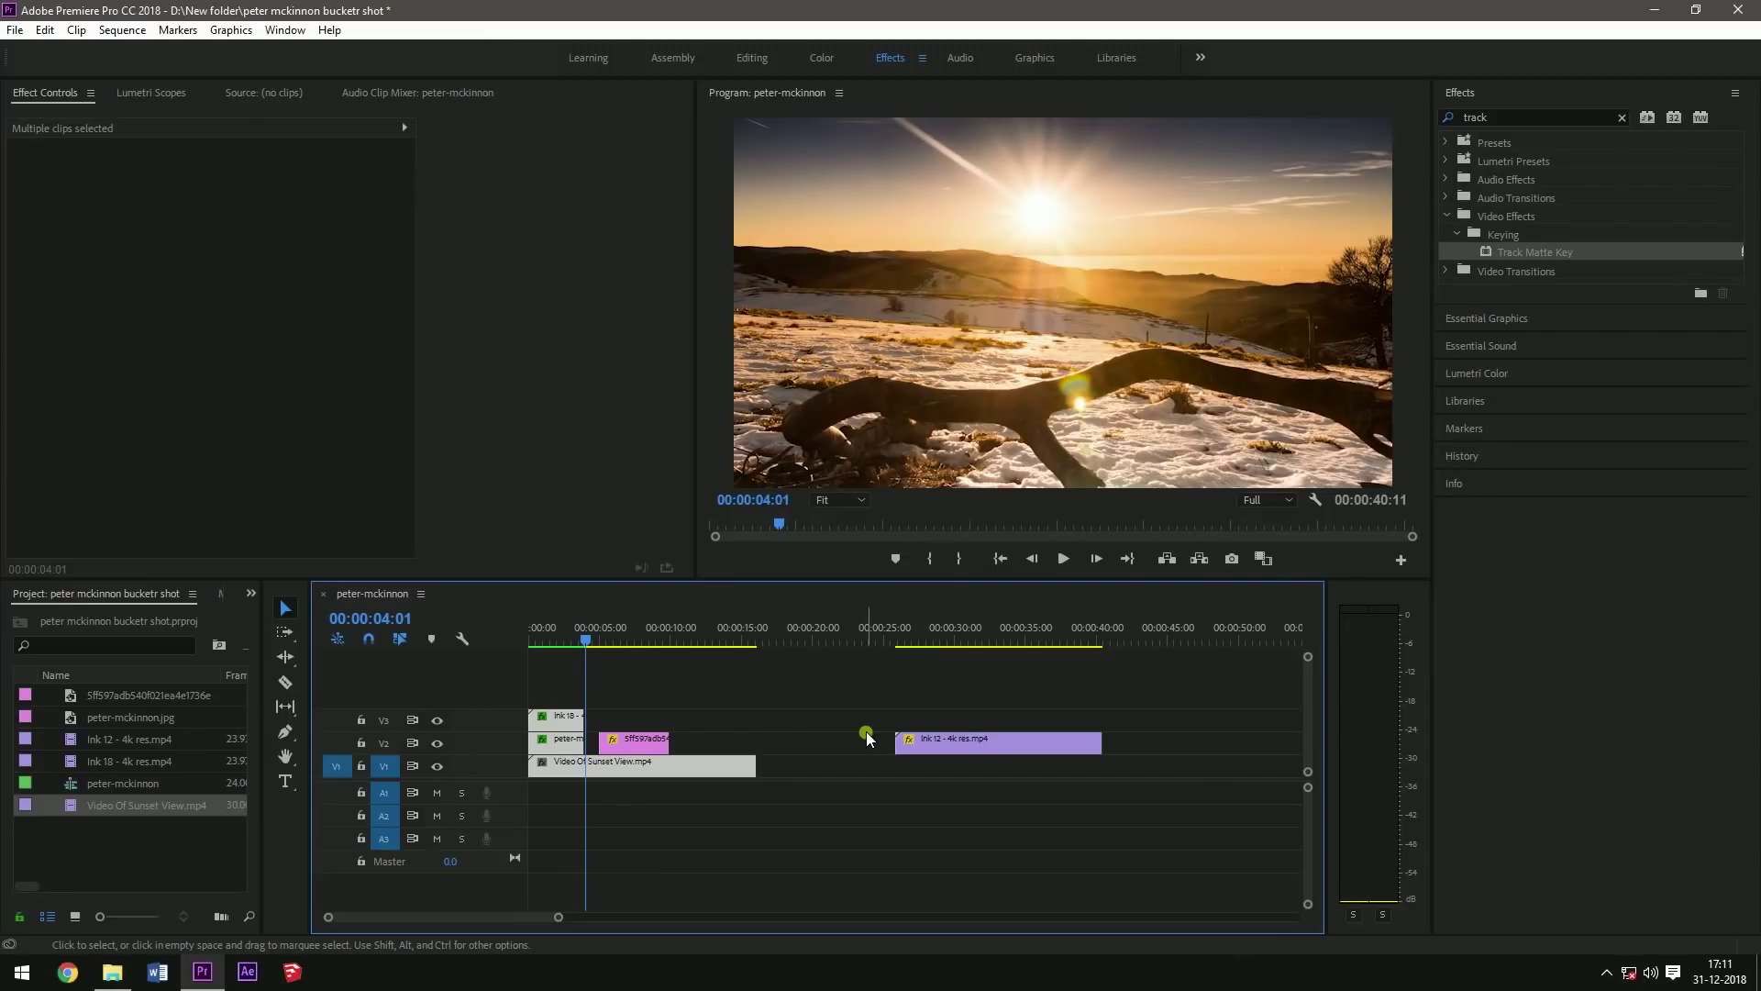
drag(621, 743, 606, 743)
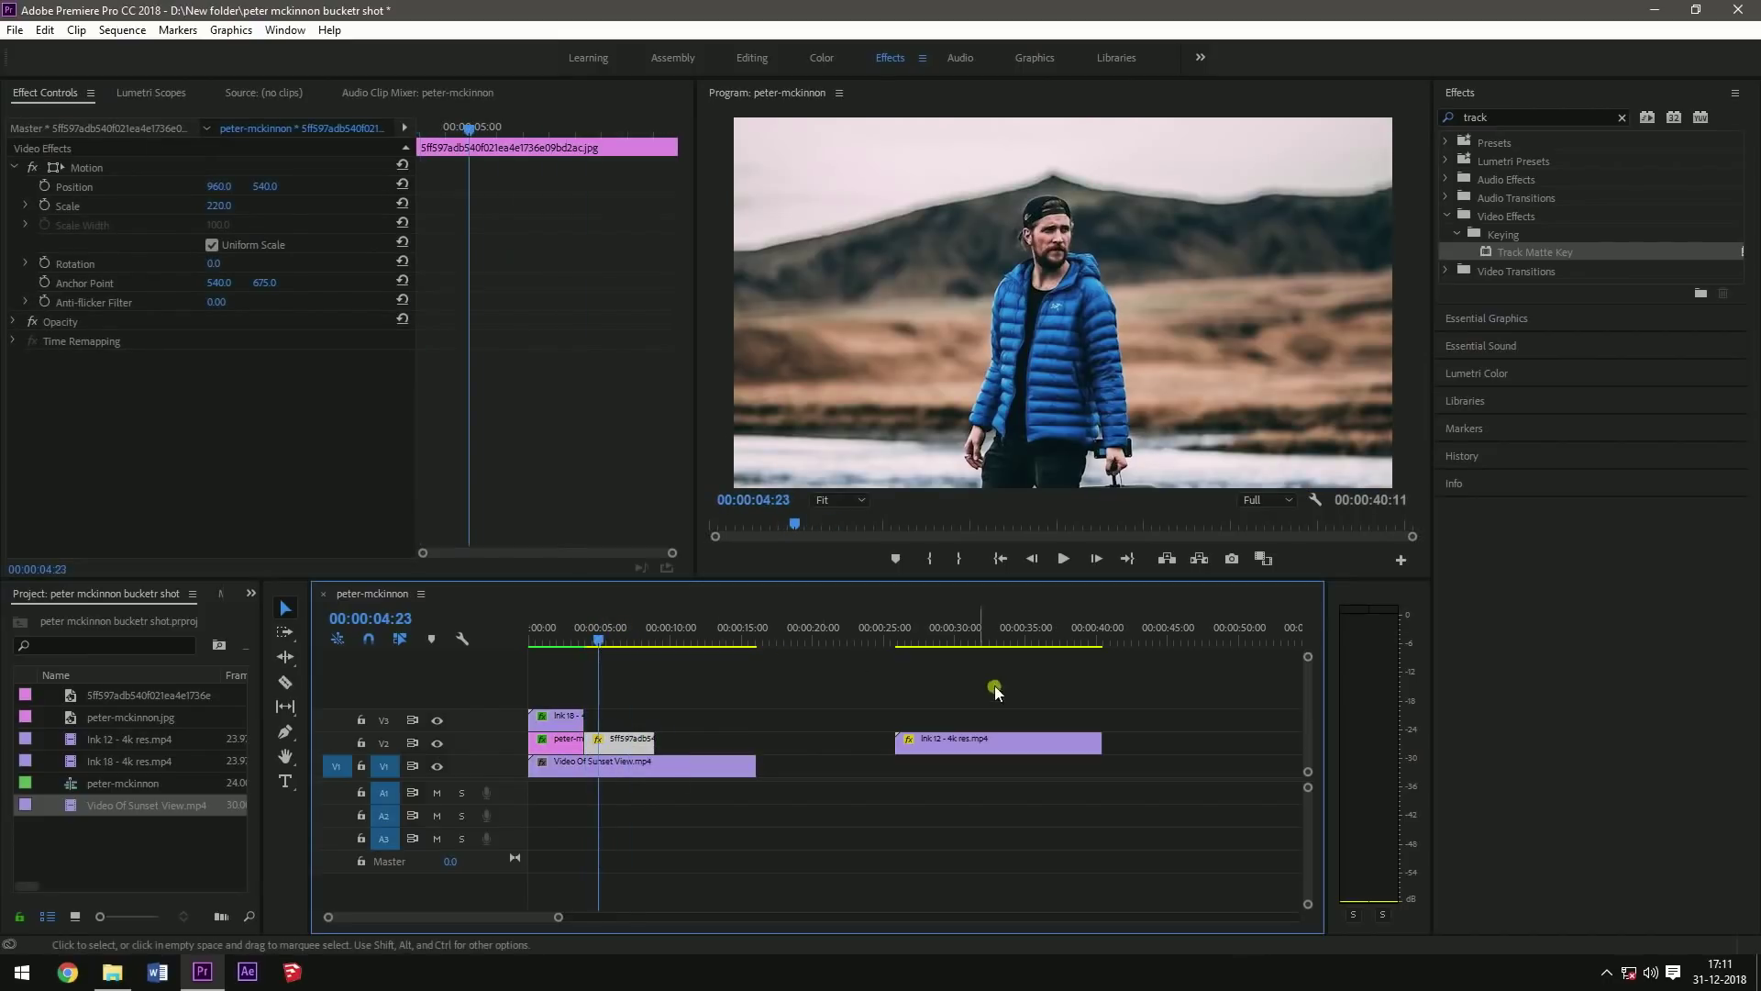
drag(973, 746, 643, 714)
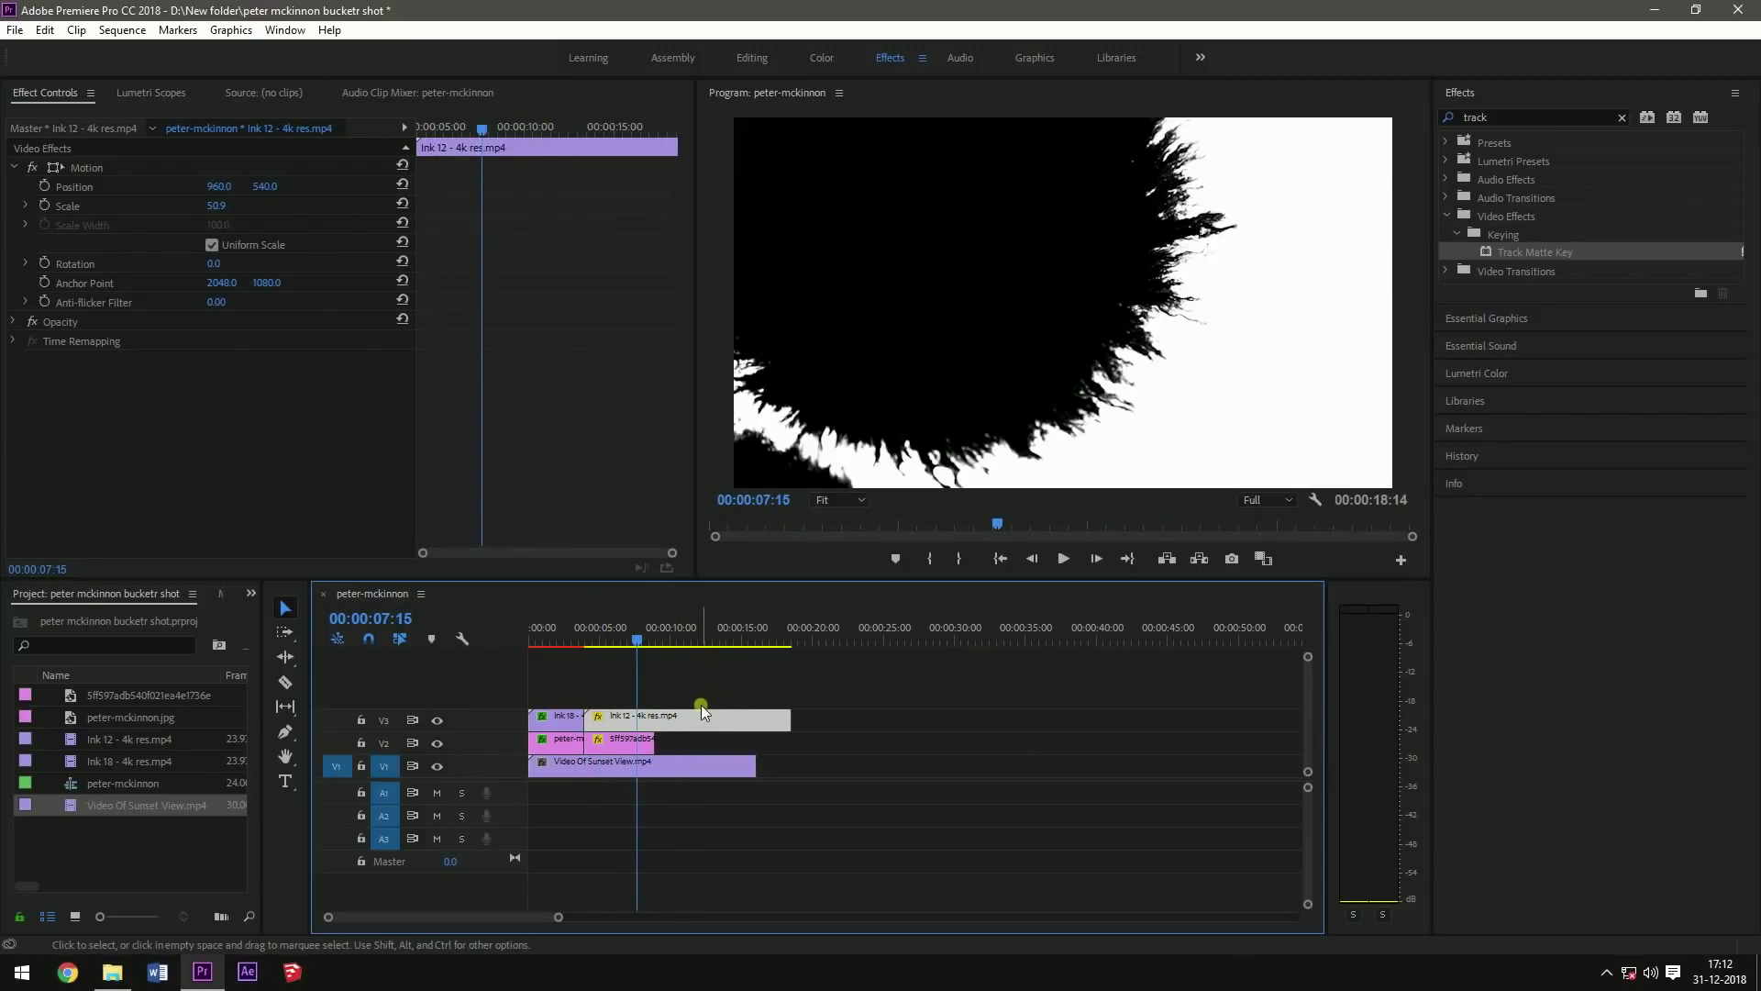
Shorten the Ink 12 clip via Speed/Duration so it ends with the portrait photo clip
right_click(697, 727)
click(639, 646)
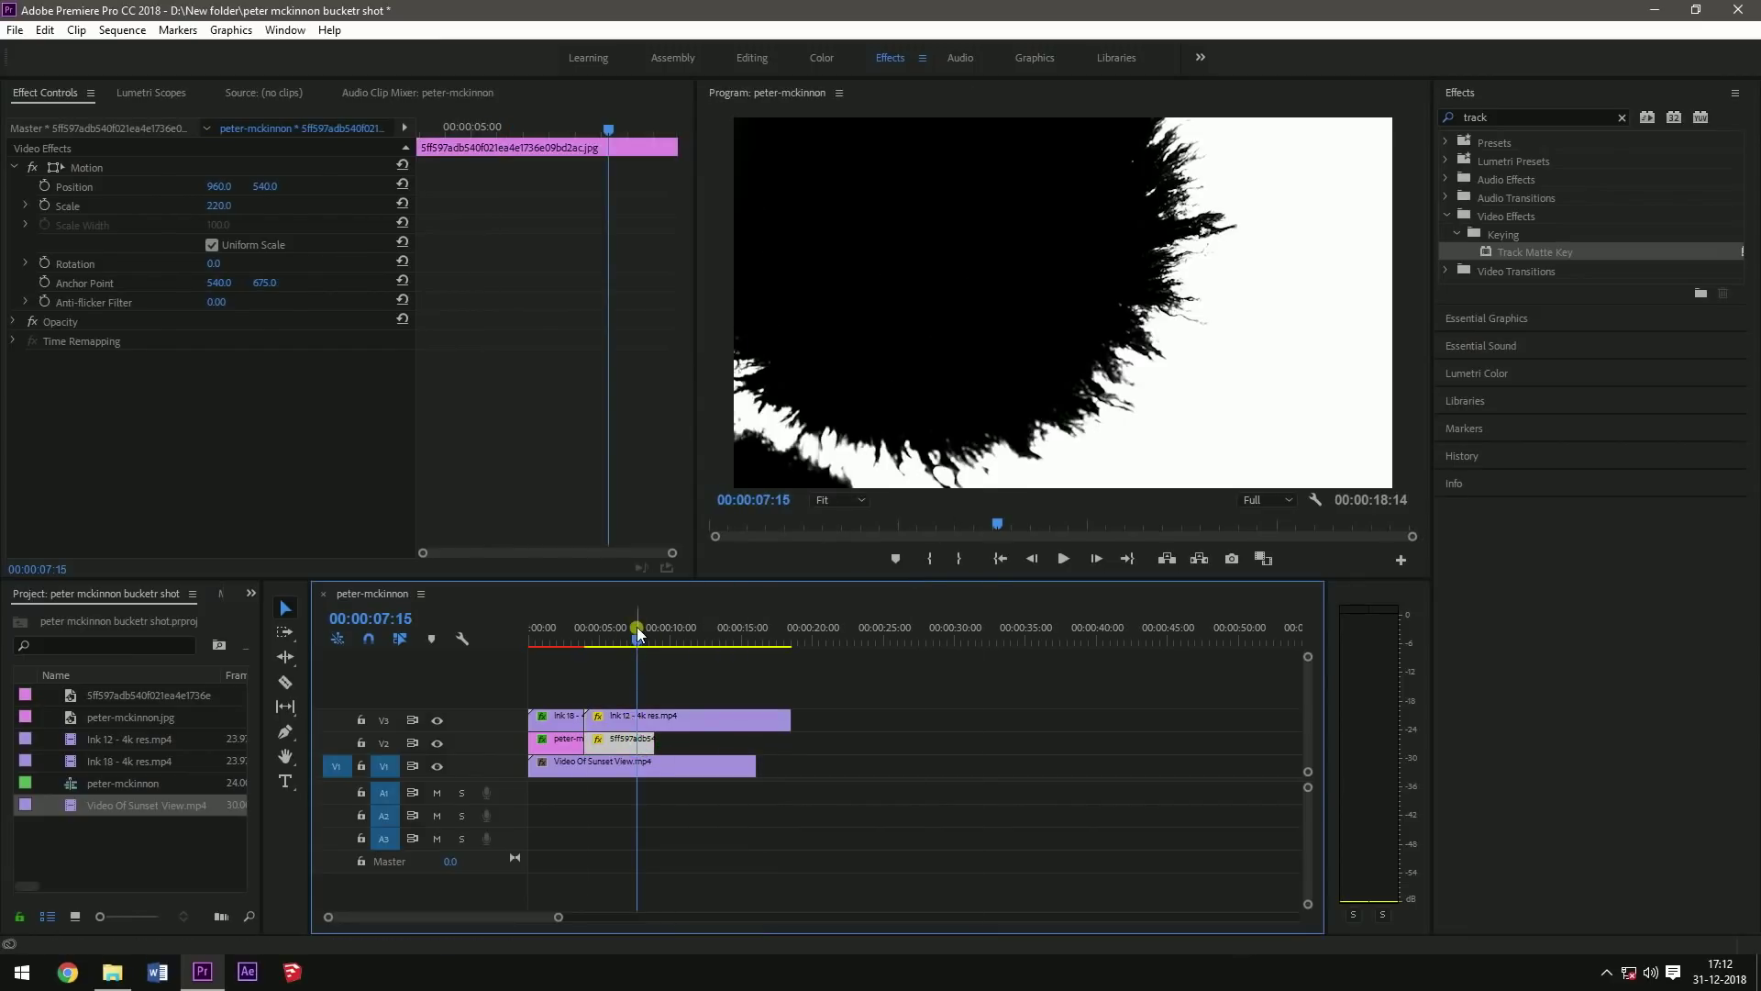
drag(664, 649, 607, 641)
right_click(650, 724)
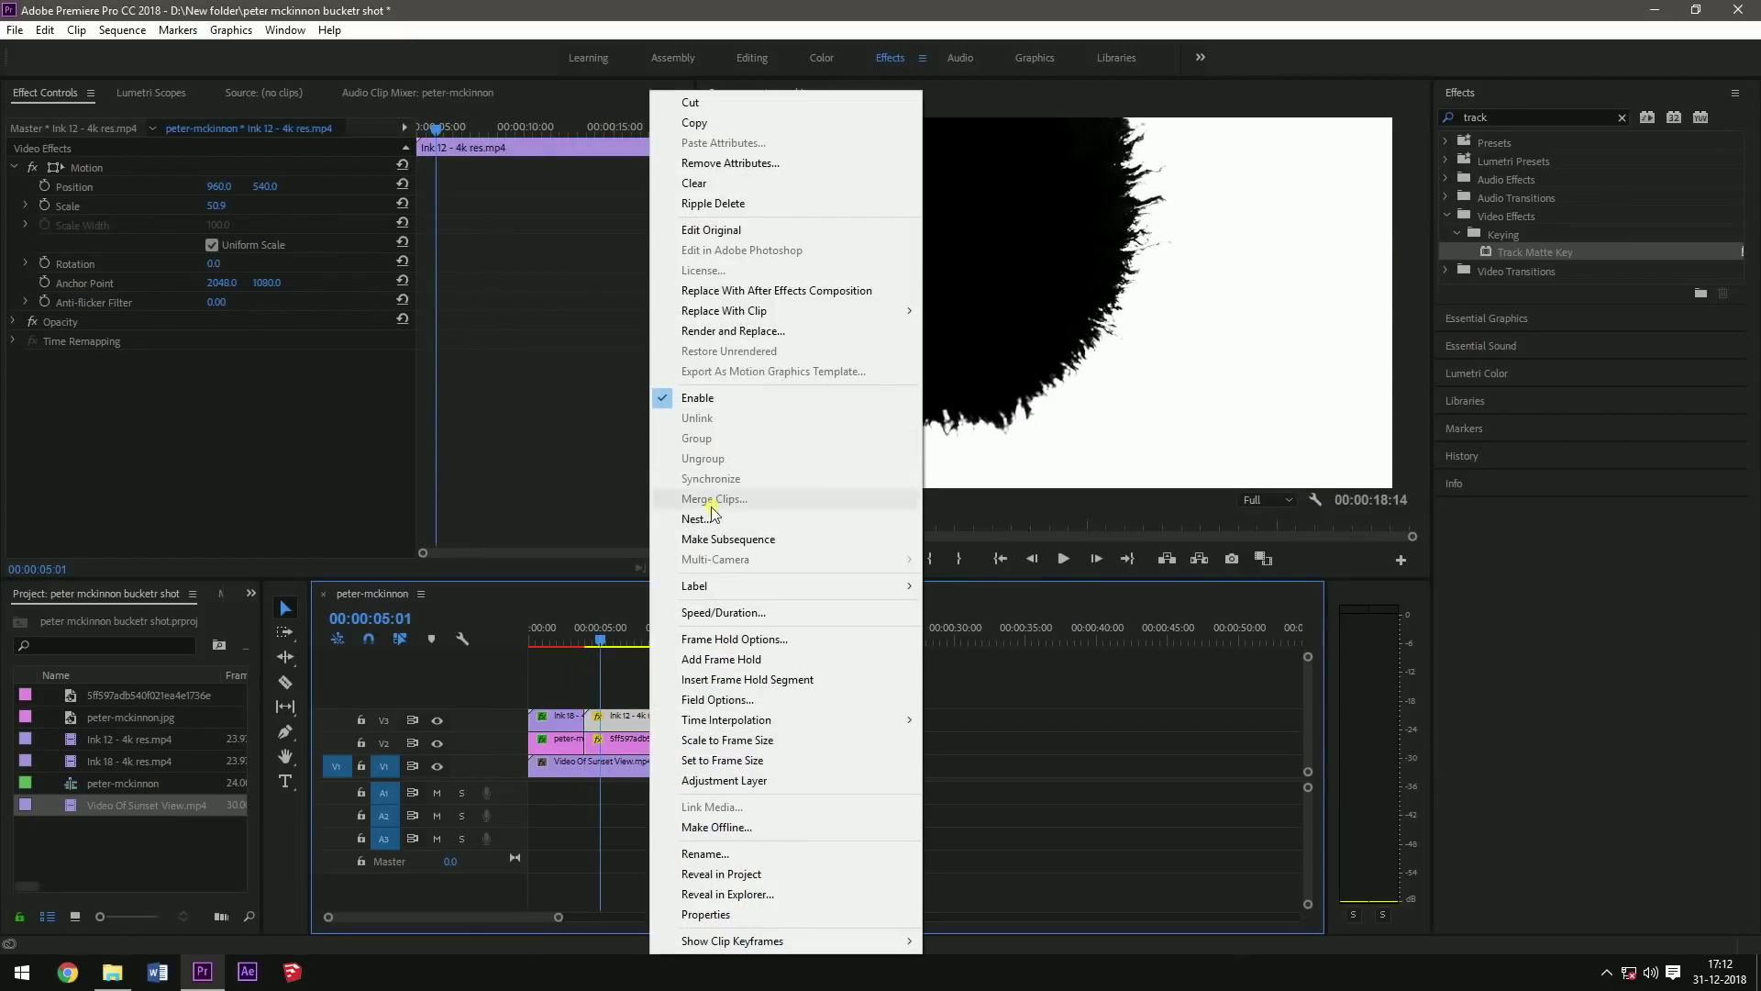
click(718, 613)
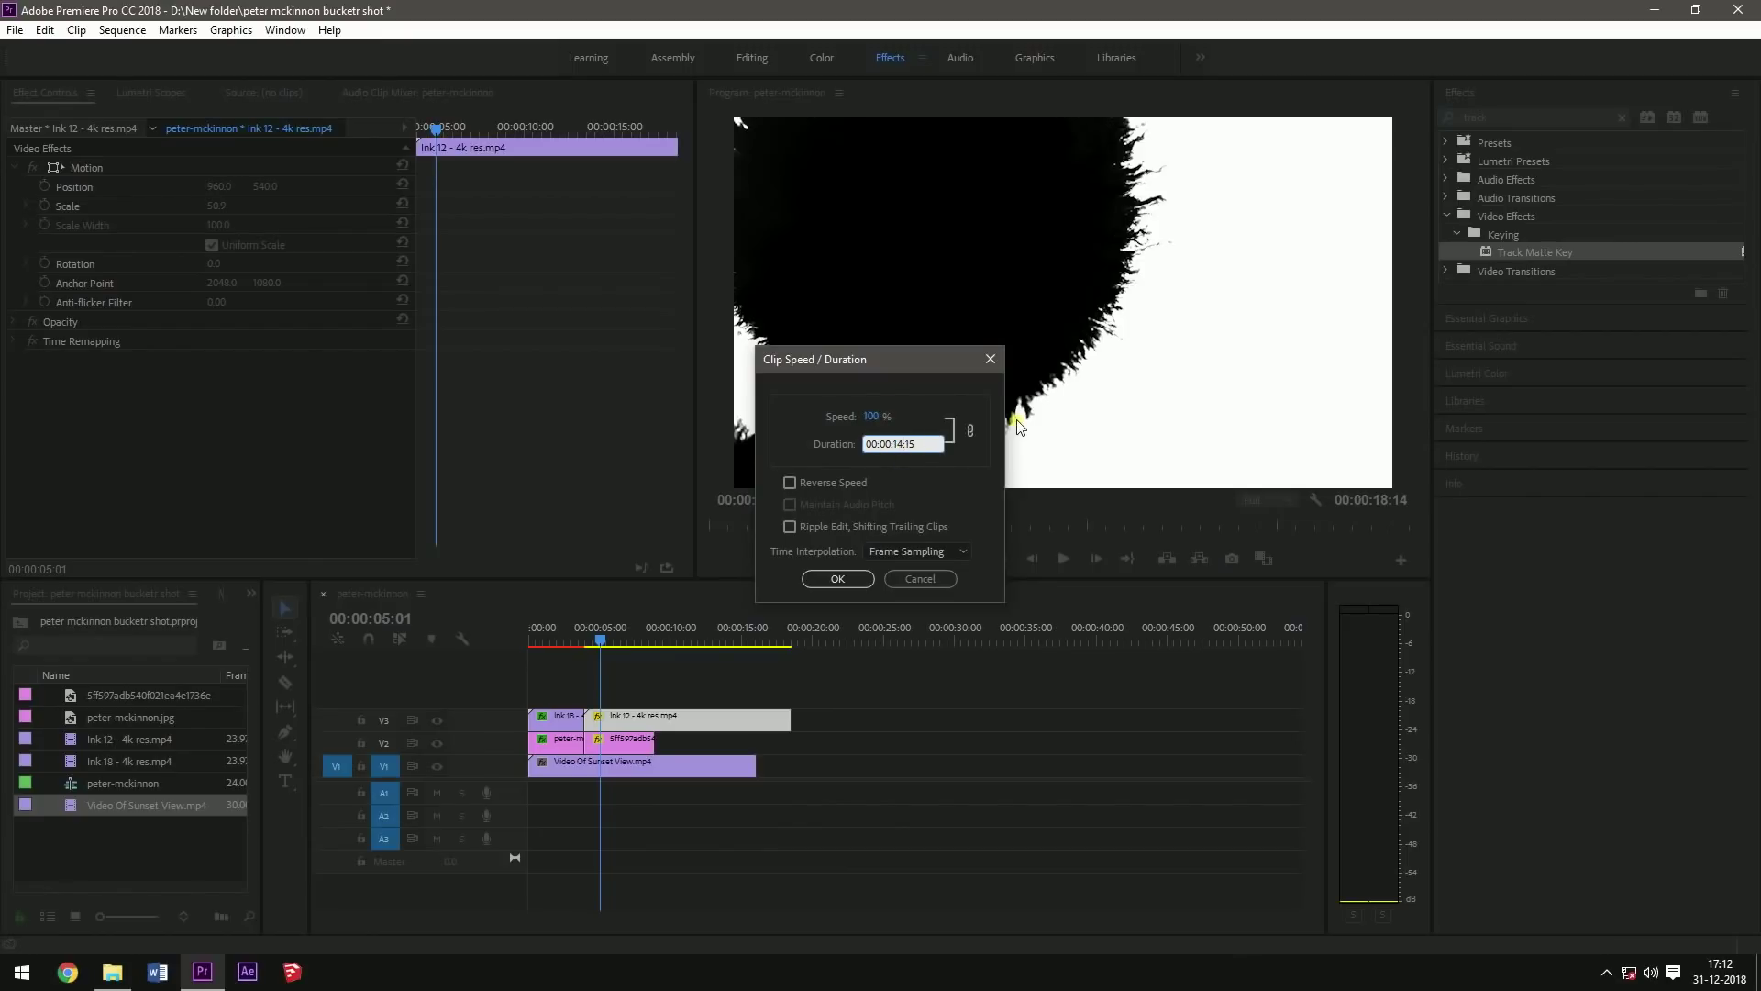
key(Return)
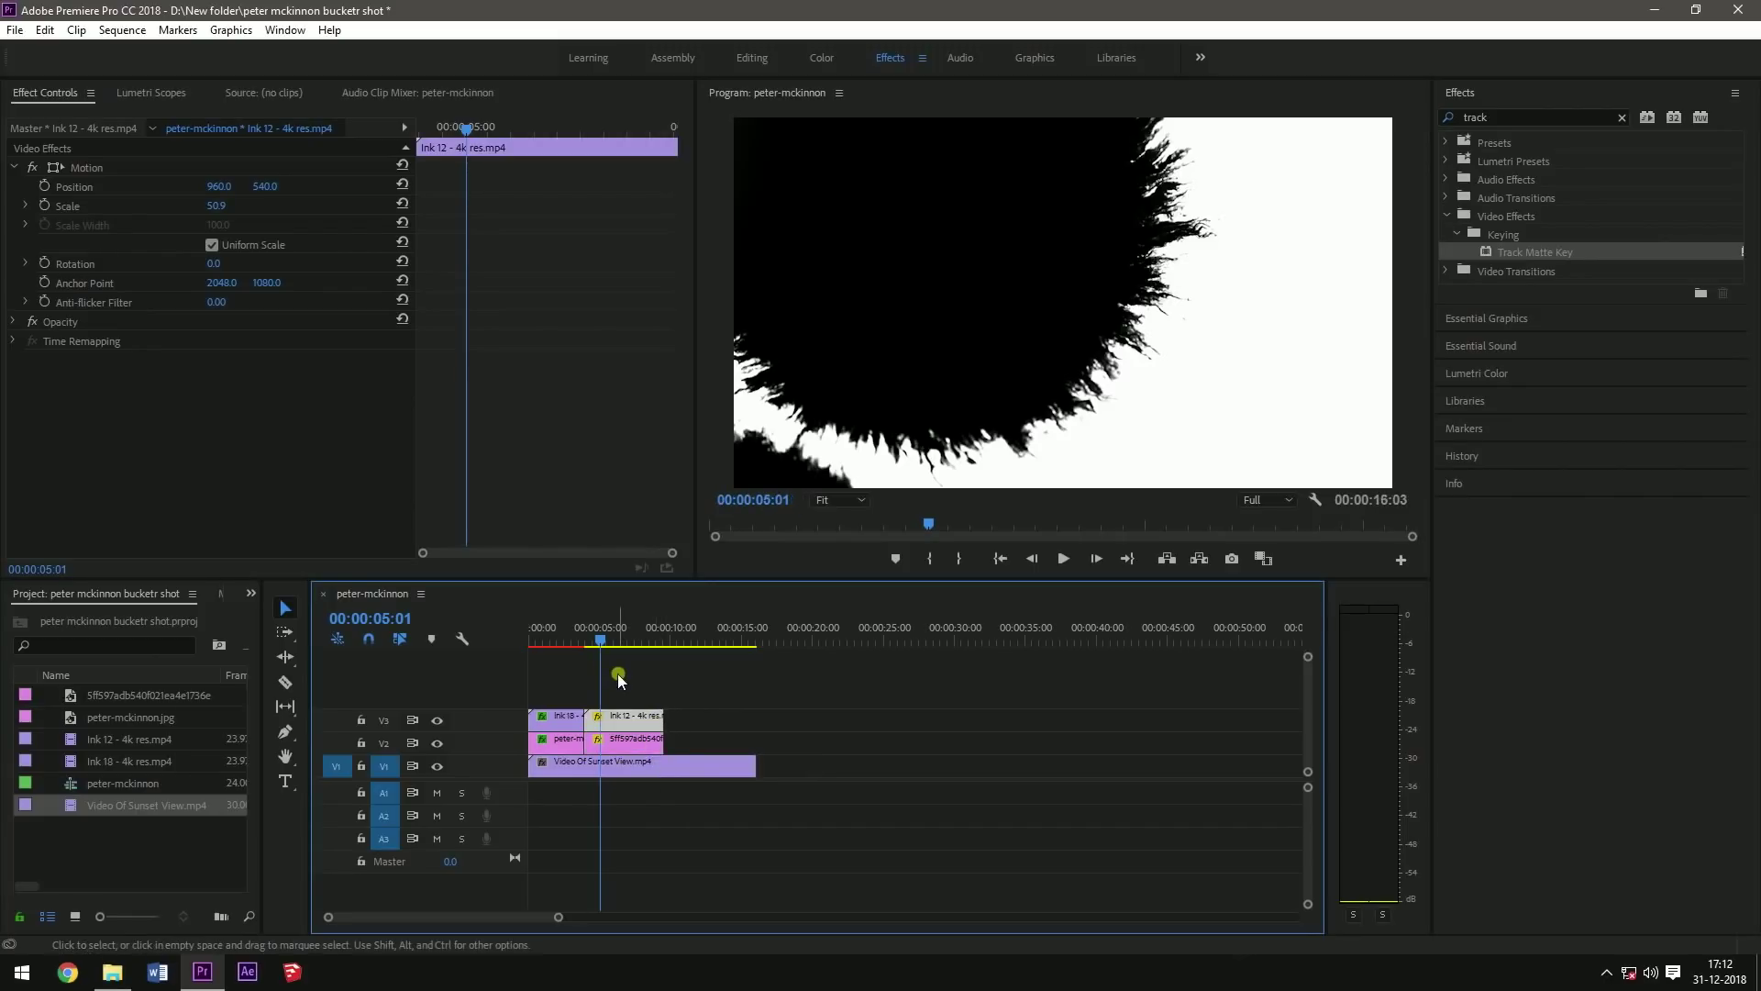
Search the Effects panel for 'luma' and apply Luma Key to the Ink 12 clip
click(641, 633)
click(1496, 239)
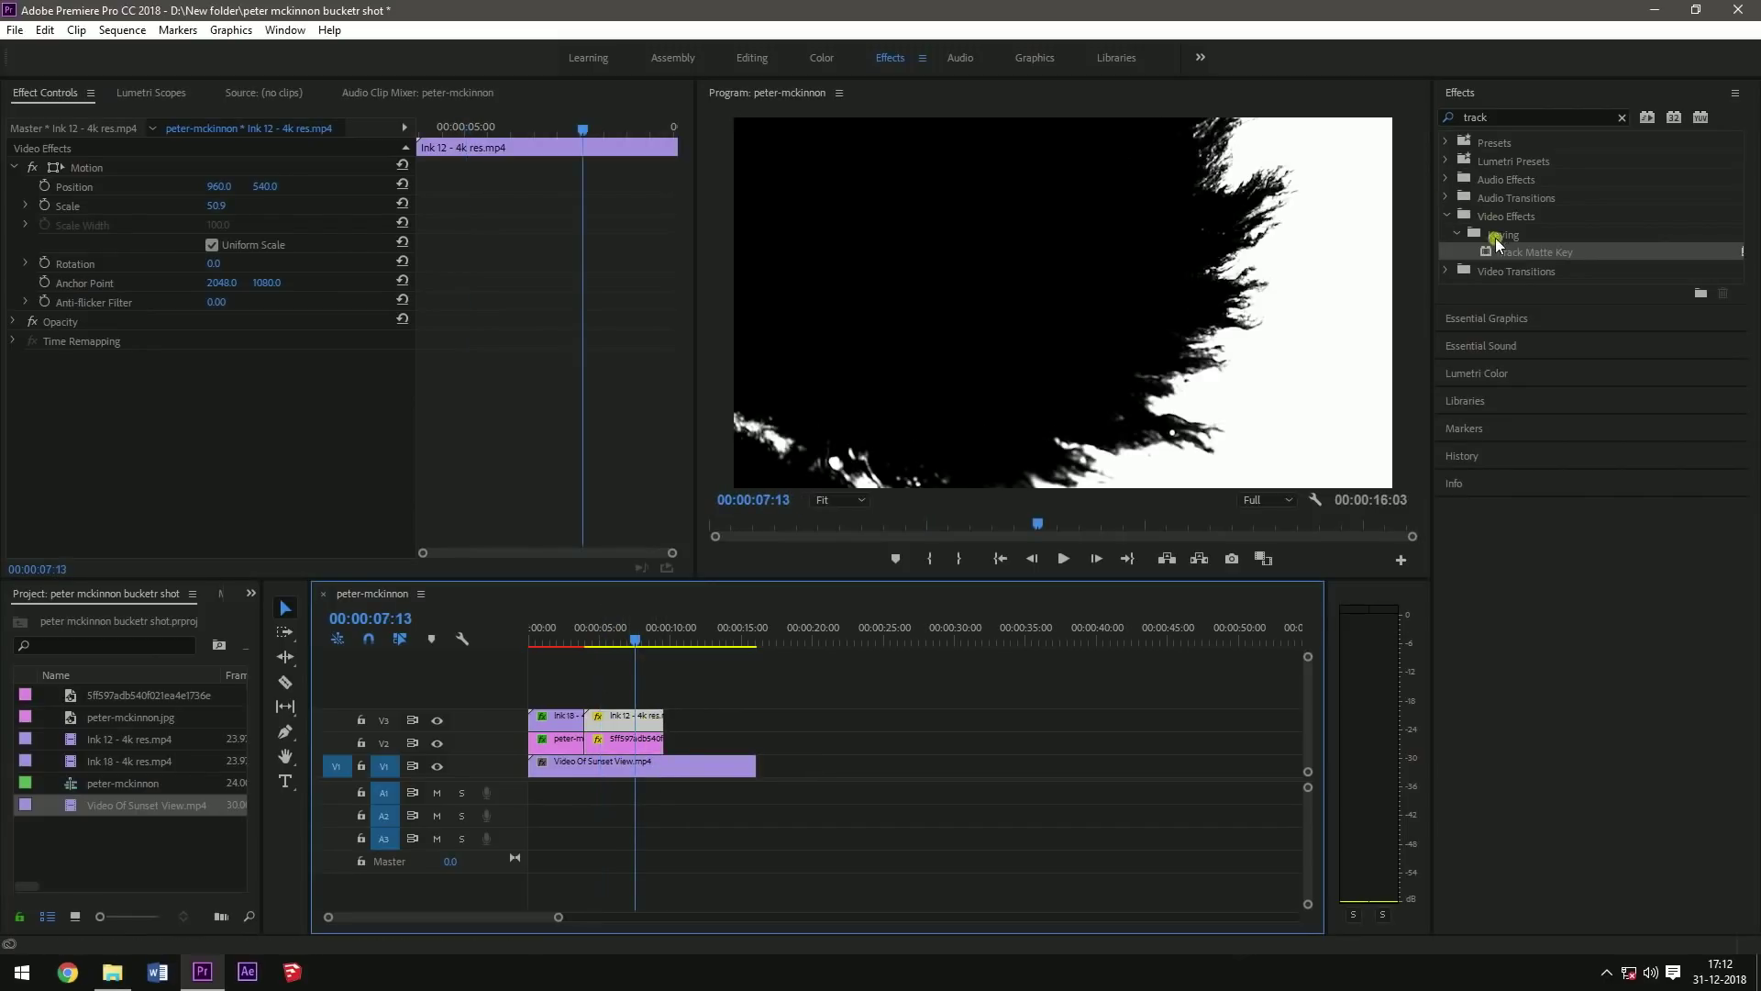
drag(1496, 118, 1420, 122)
text(l)
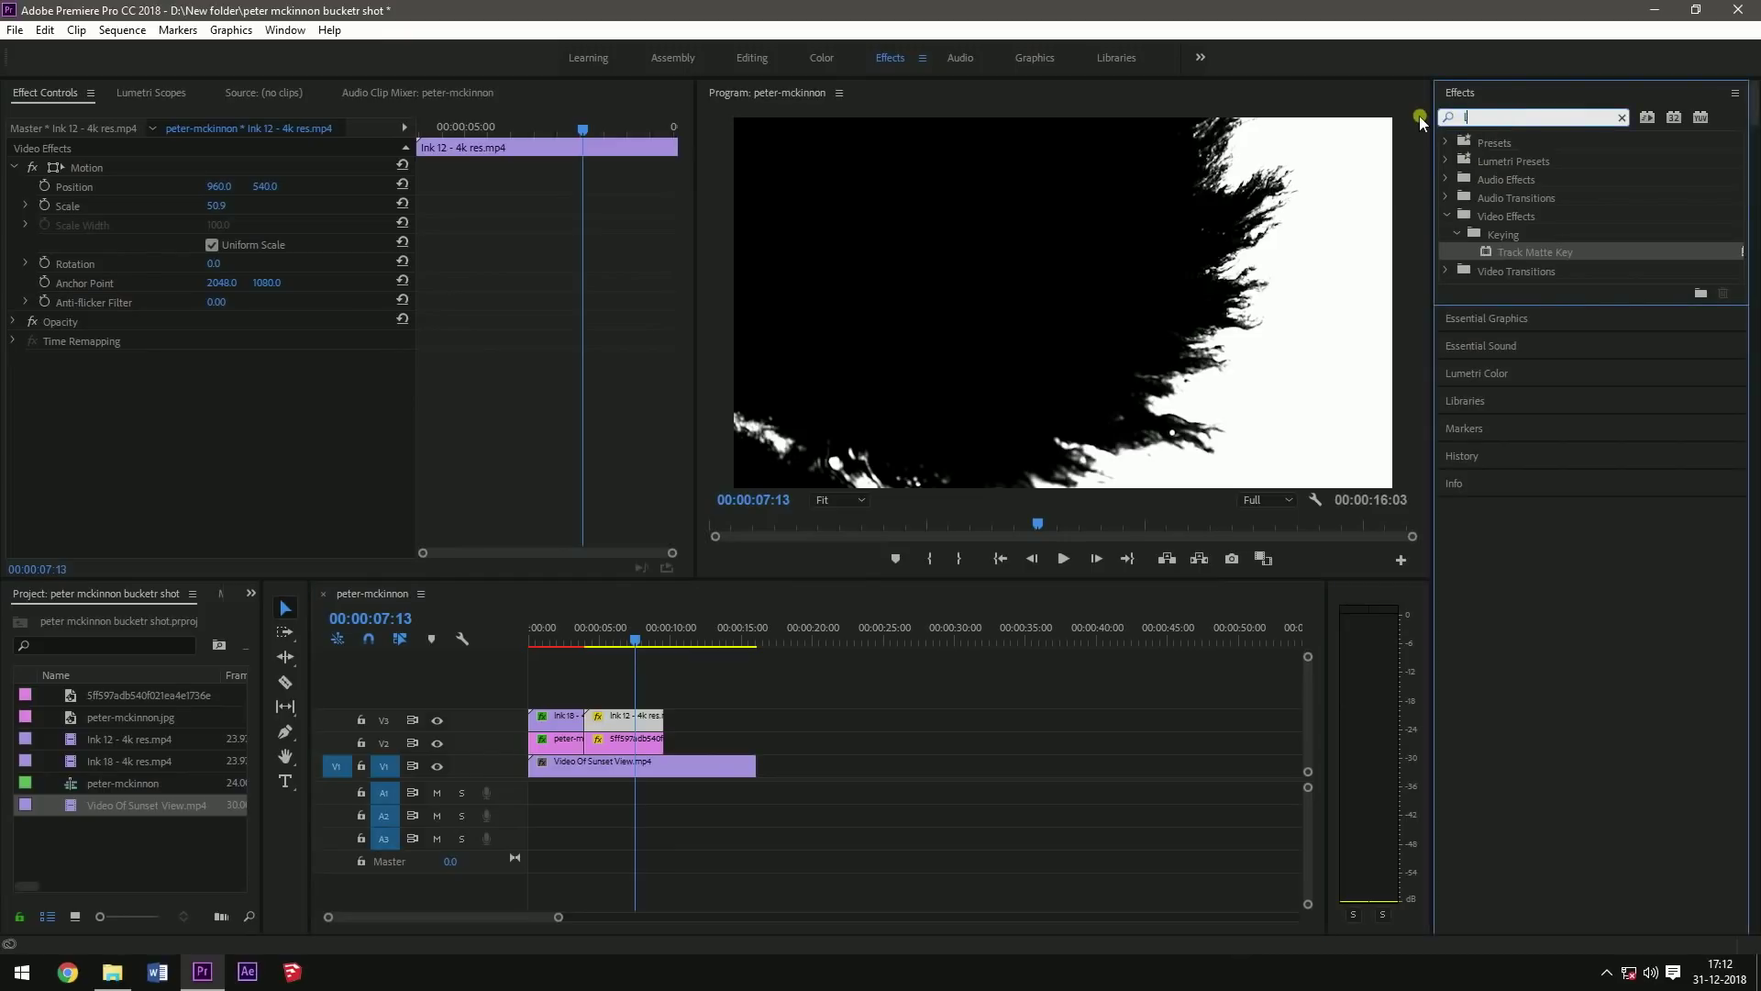
text(uma k)
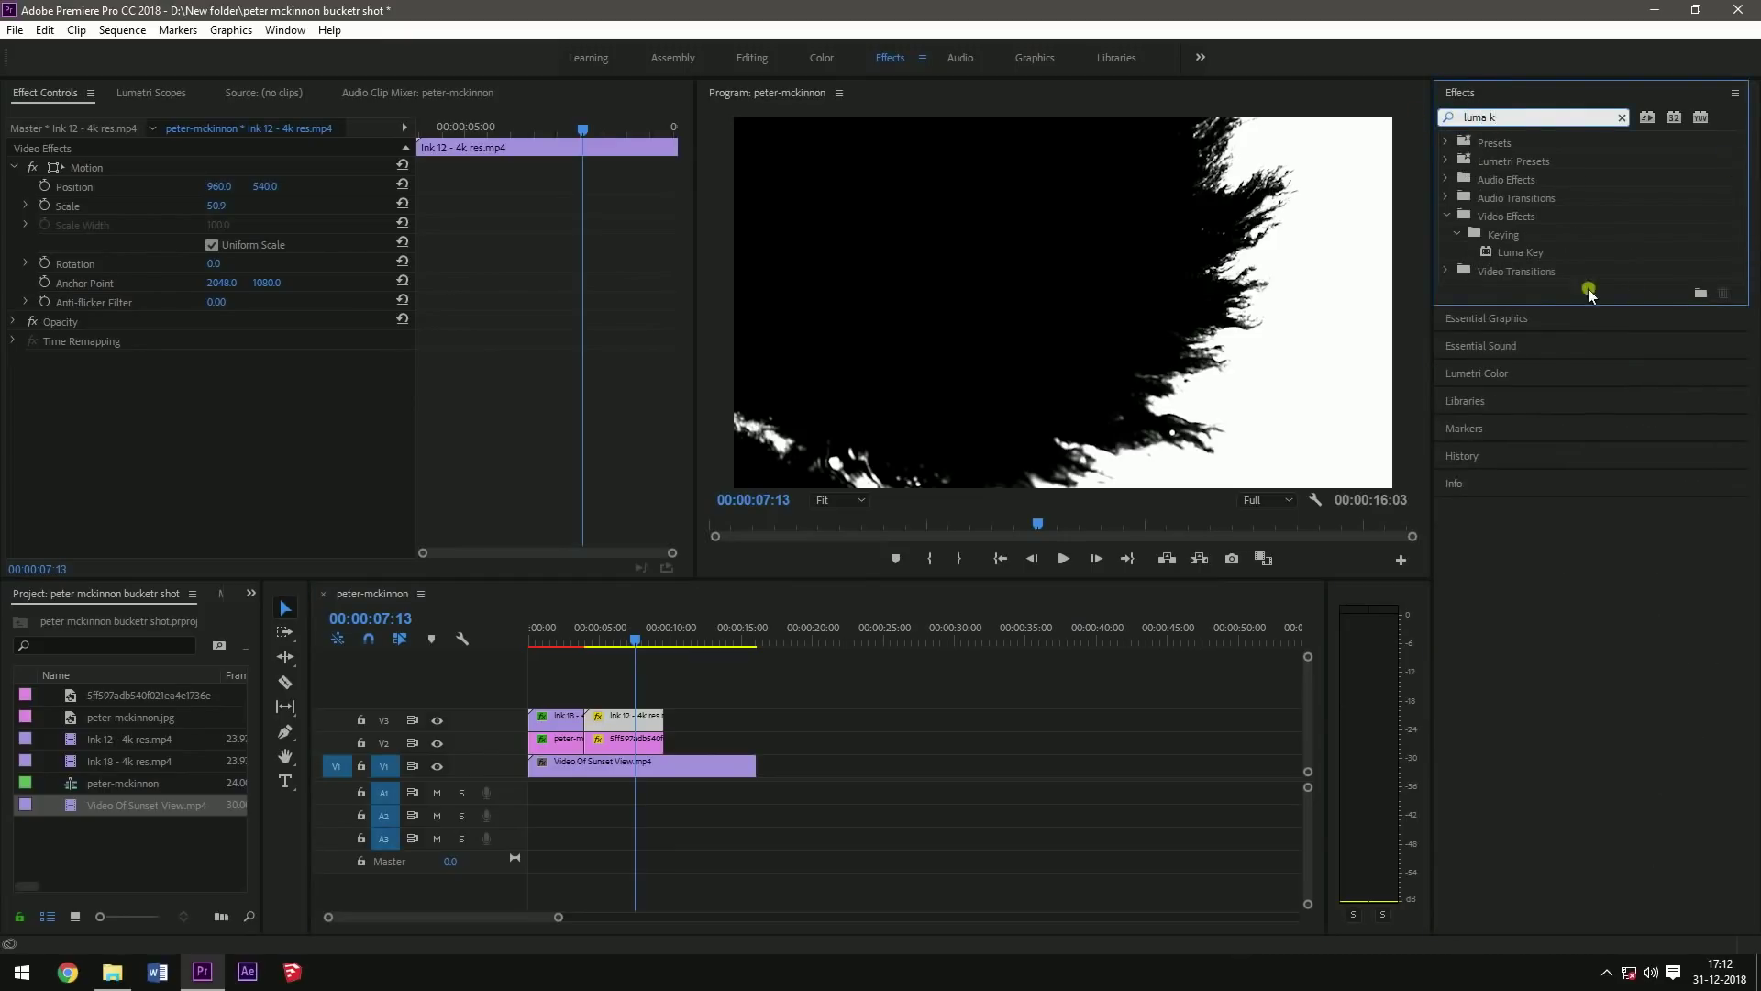
click(1516, 253)
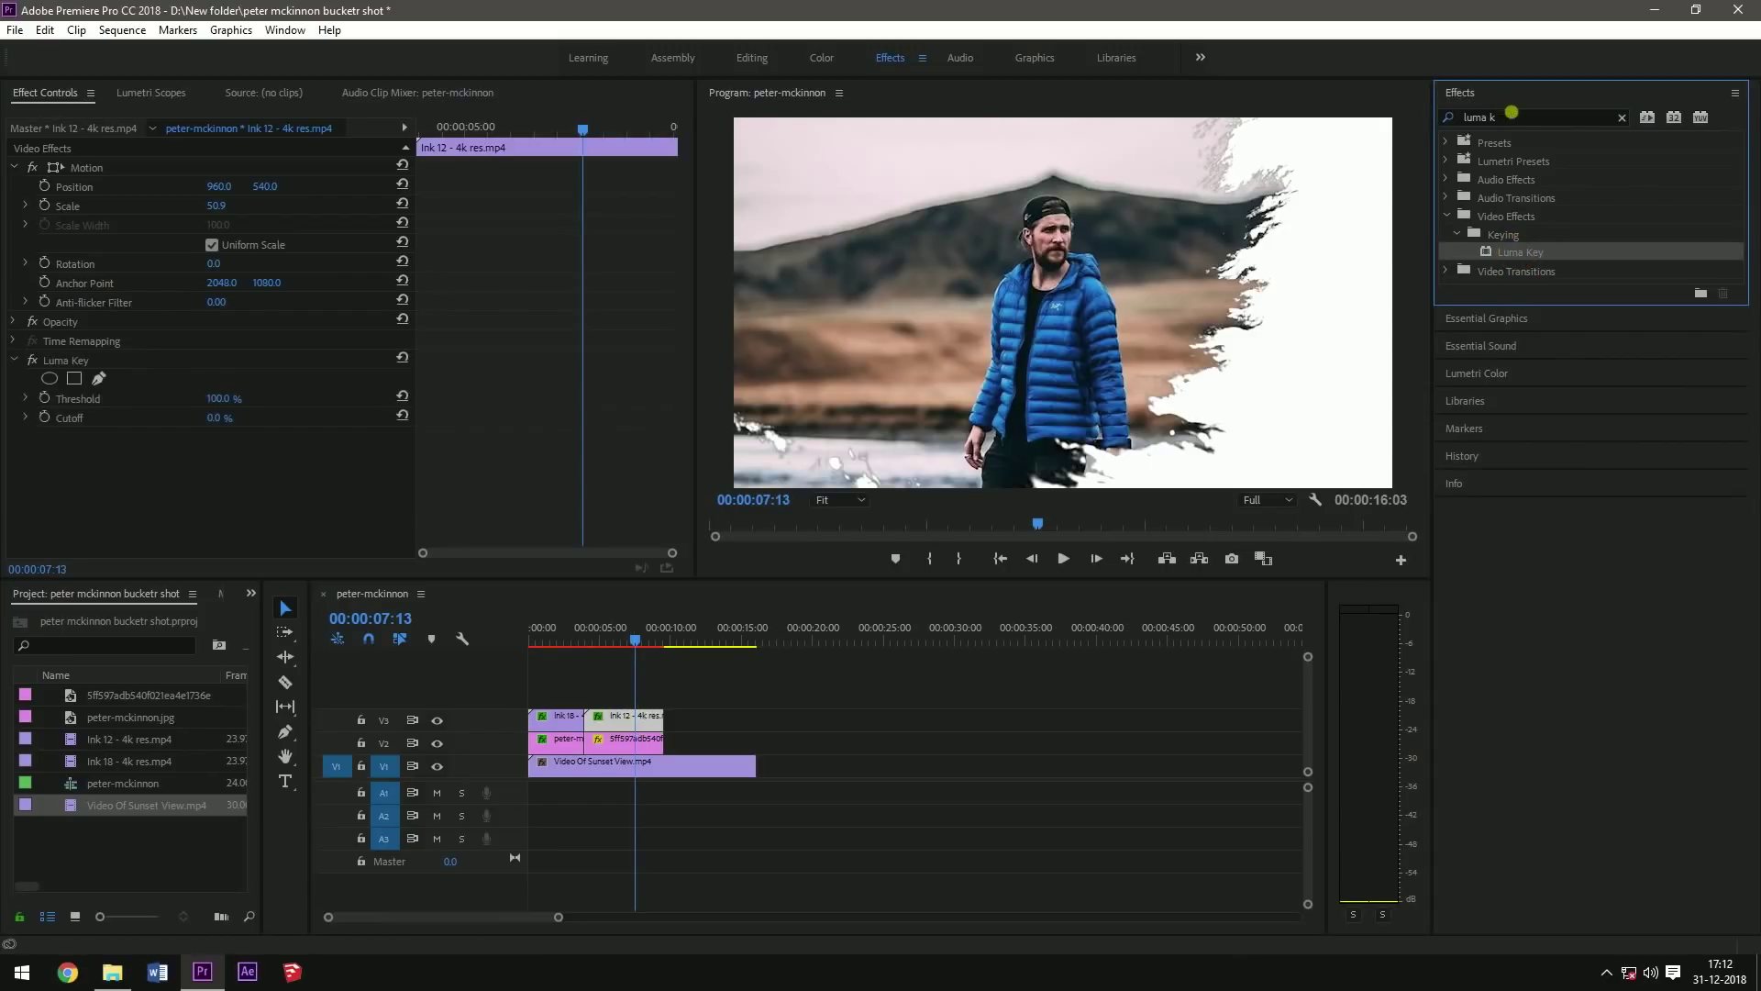
Search the Effects panel for 'track' to find Track Matte Key
click(1467, 118)
text(trackj)
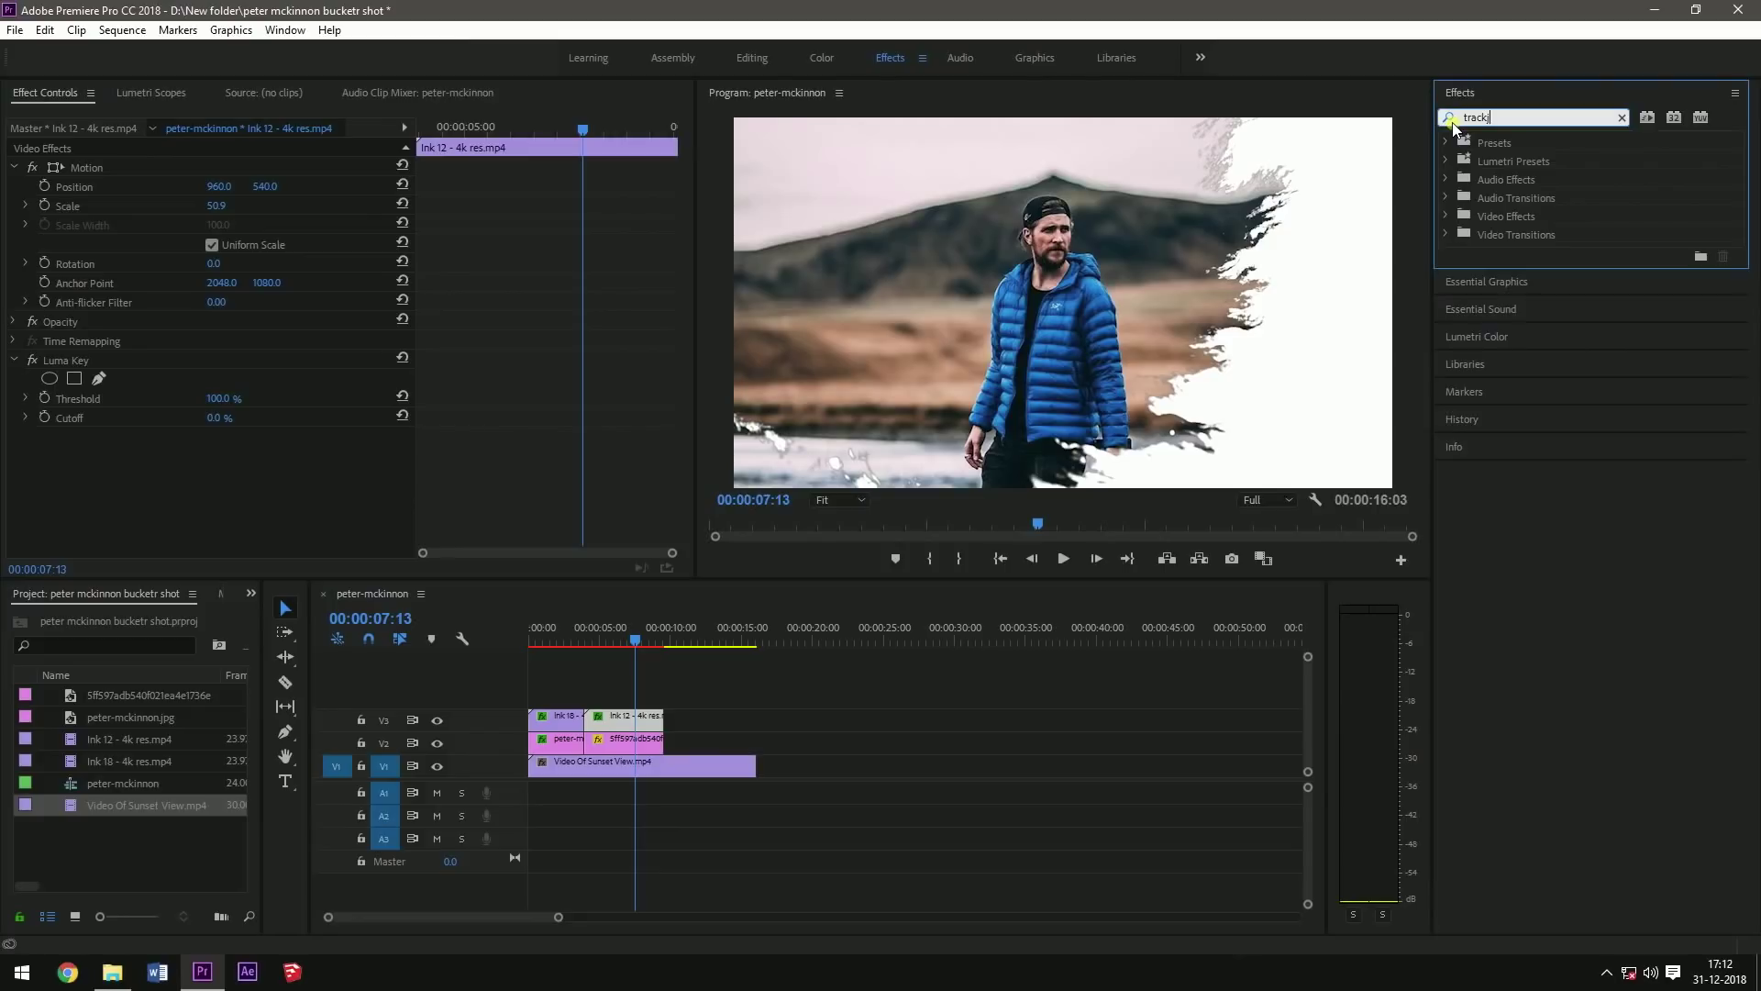
key(BackSpace)
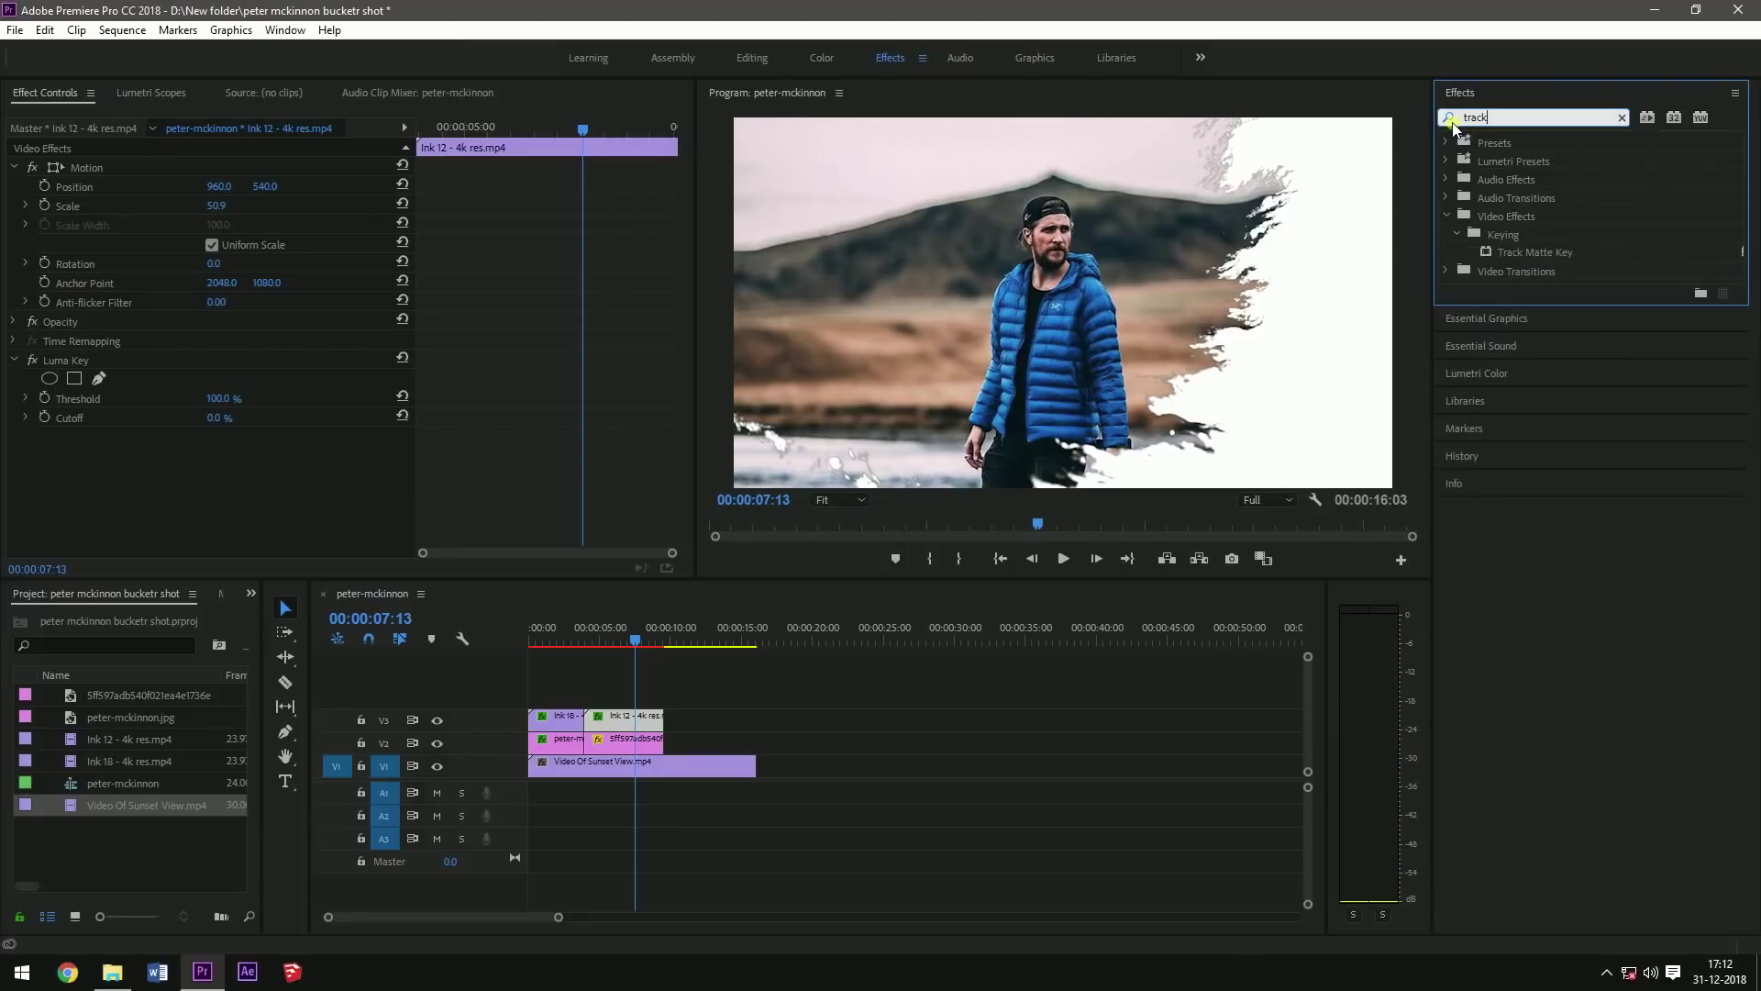
Apply Track Matte Key to the V2 portrait clip with Matte set to Video 3 and Matte Alpha compositing
click(1524, 253)
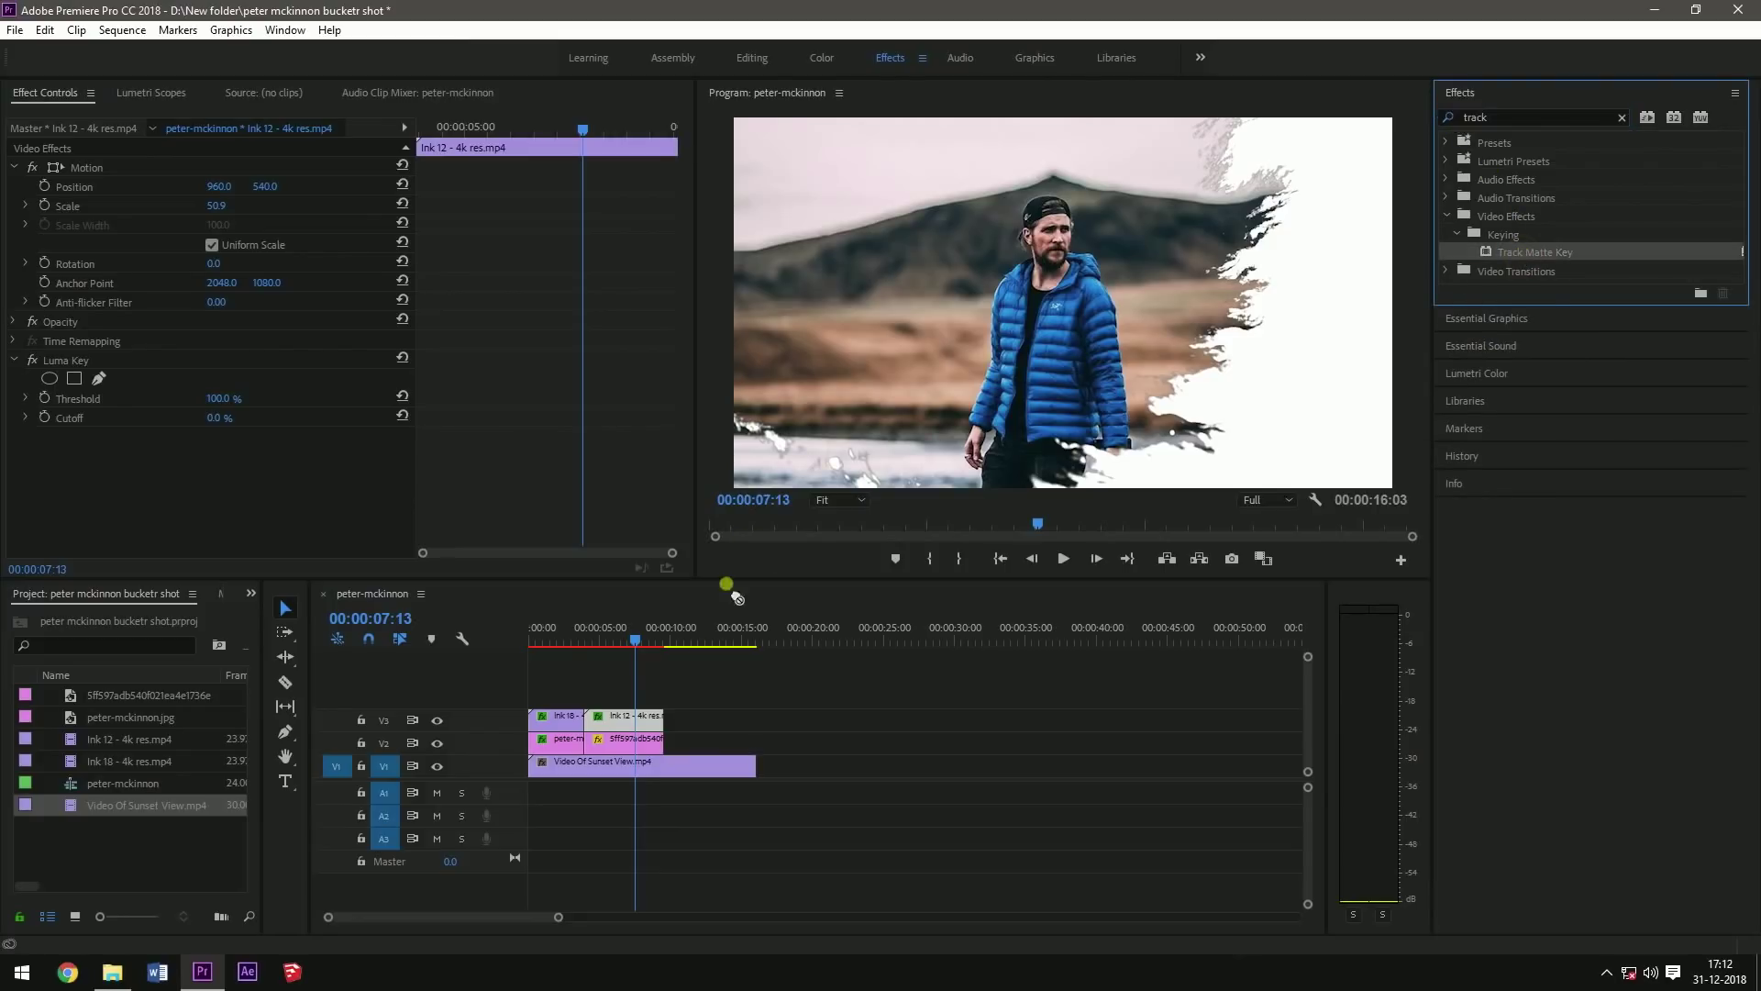
drag(636, 740, 637, 739)
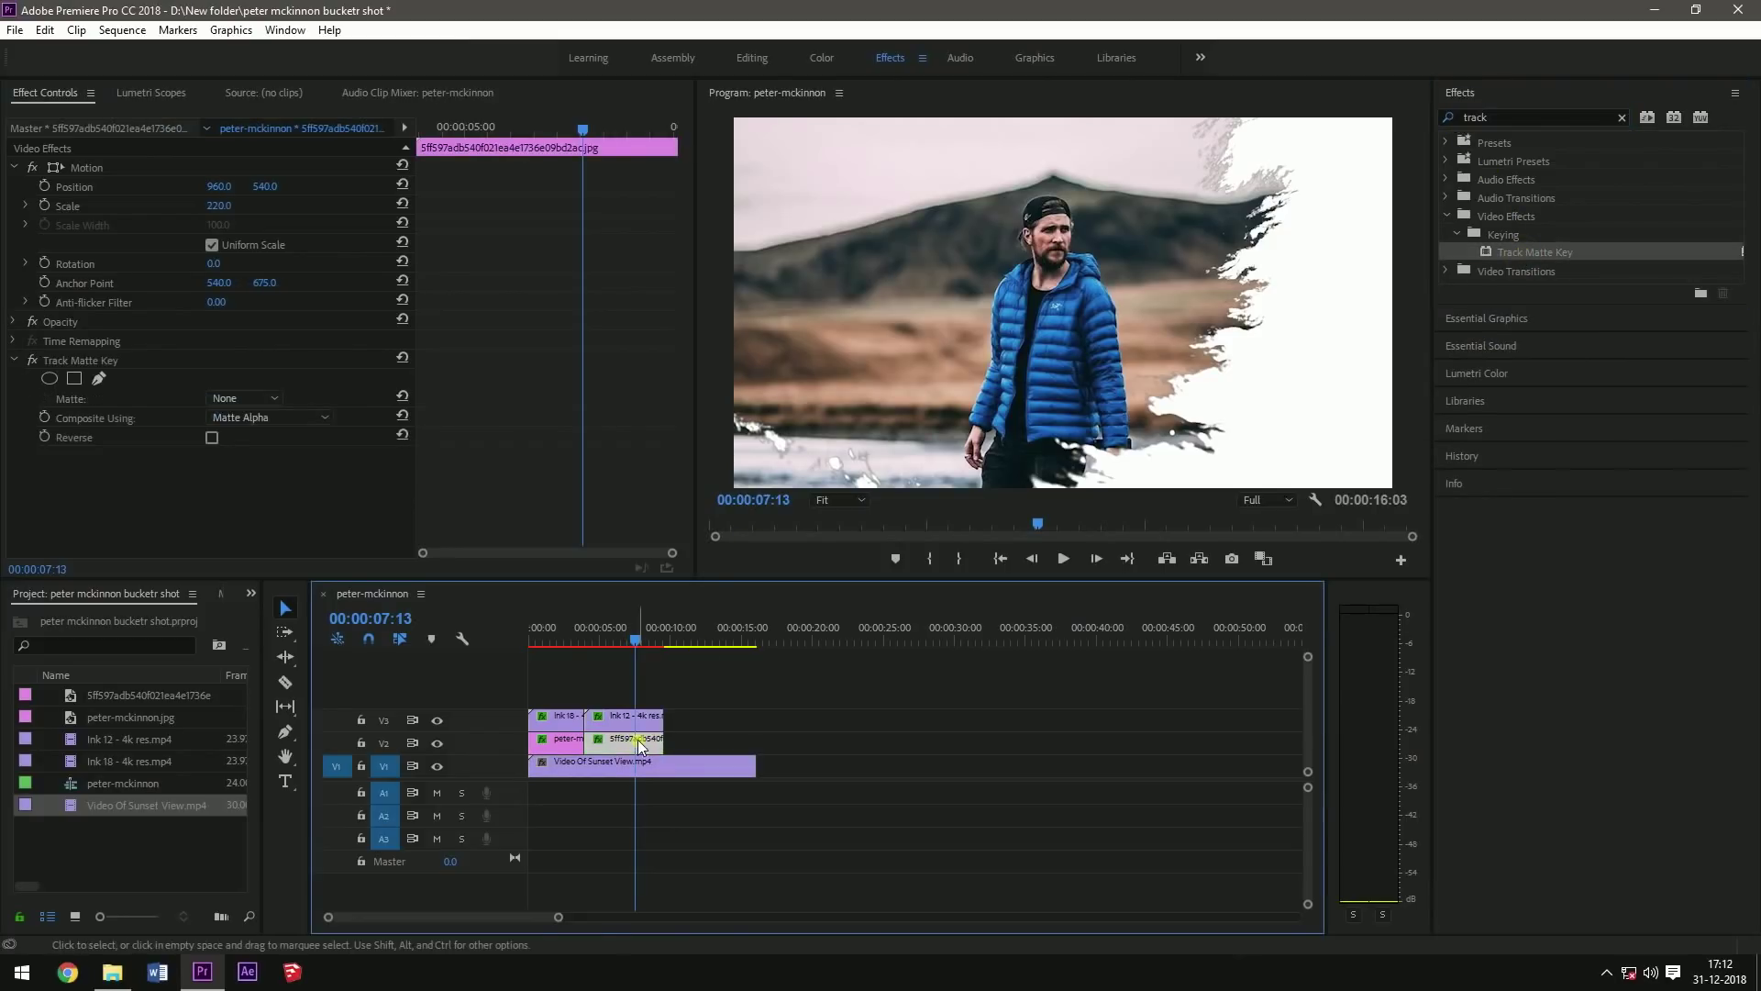
click(257, 416)
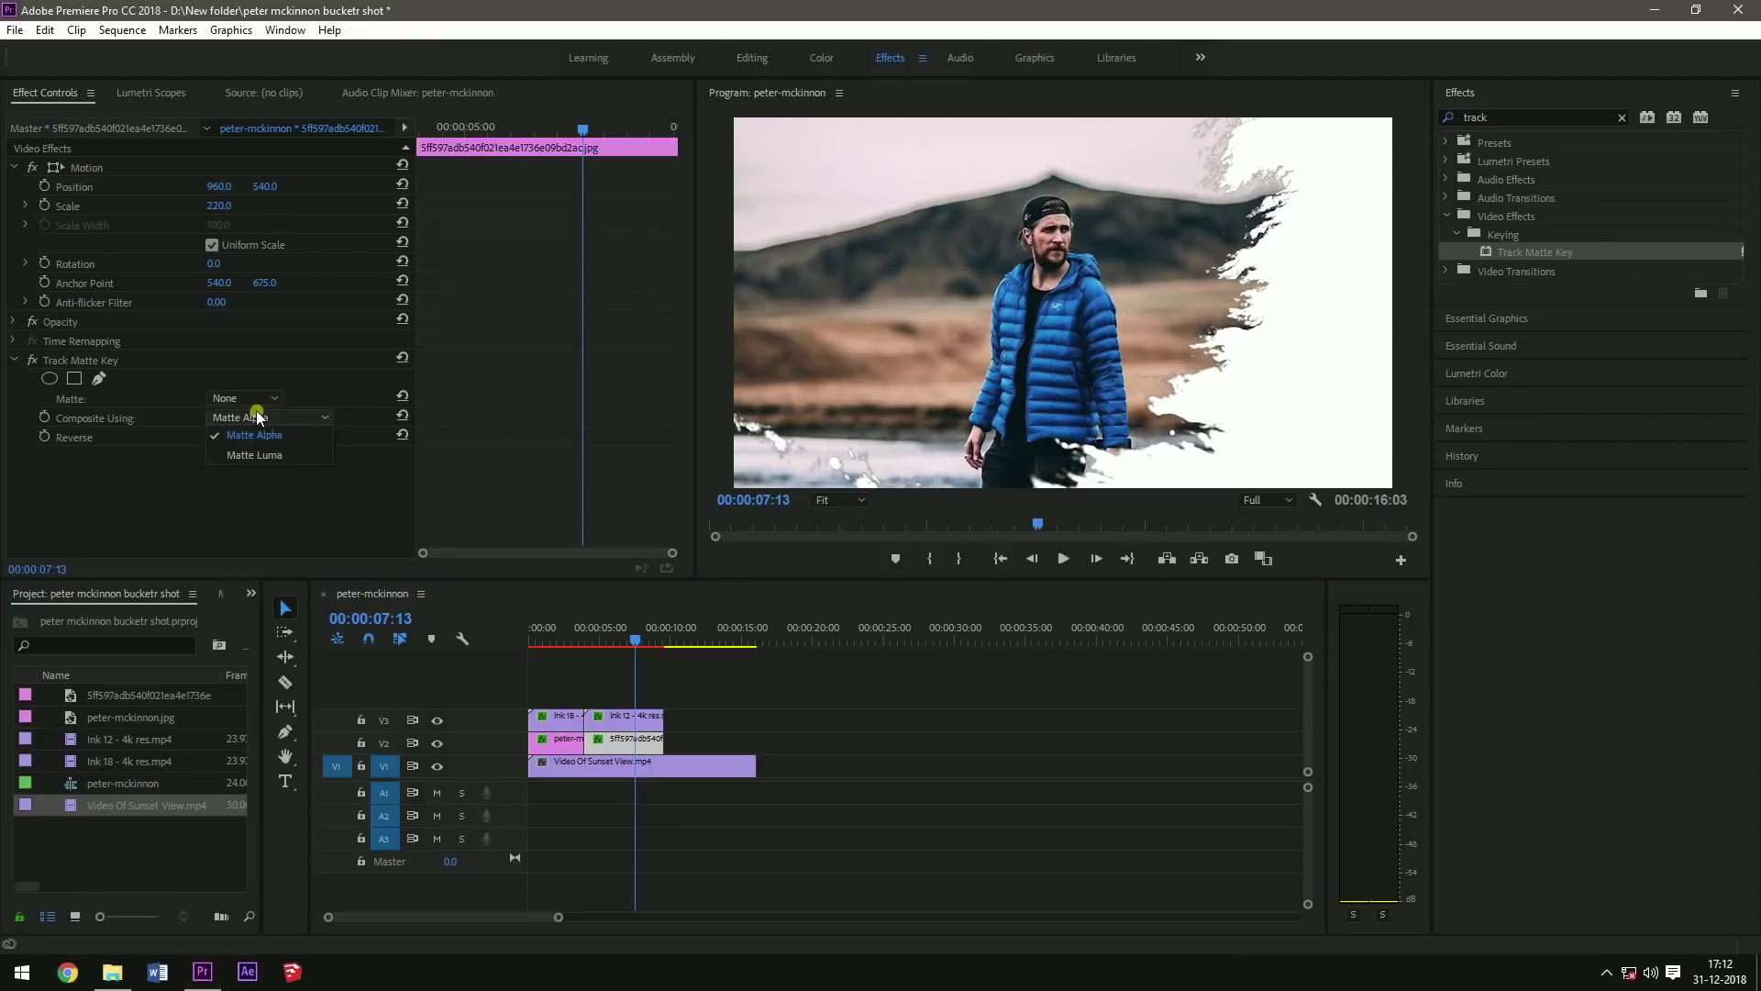
click(264, 455)
click(270, 398)
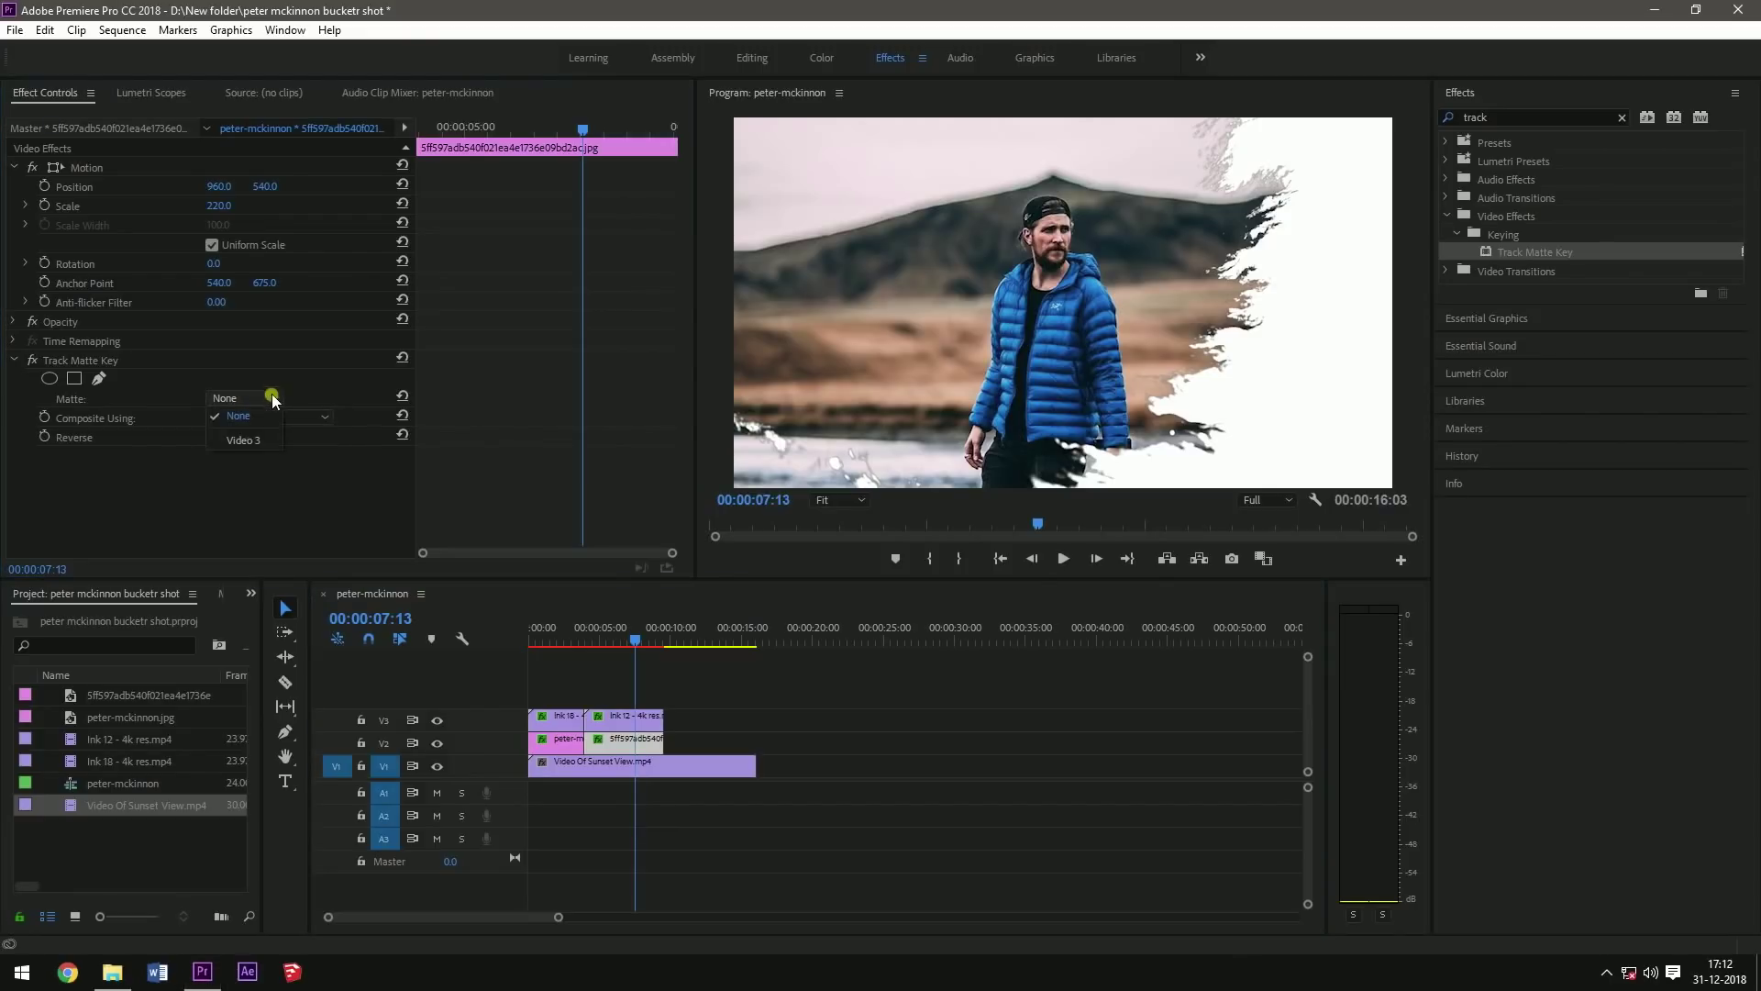
click(254, 440)
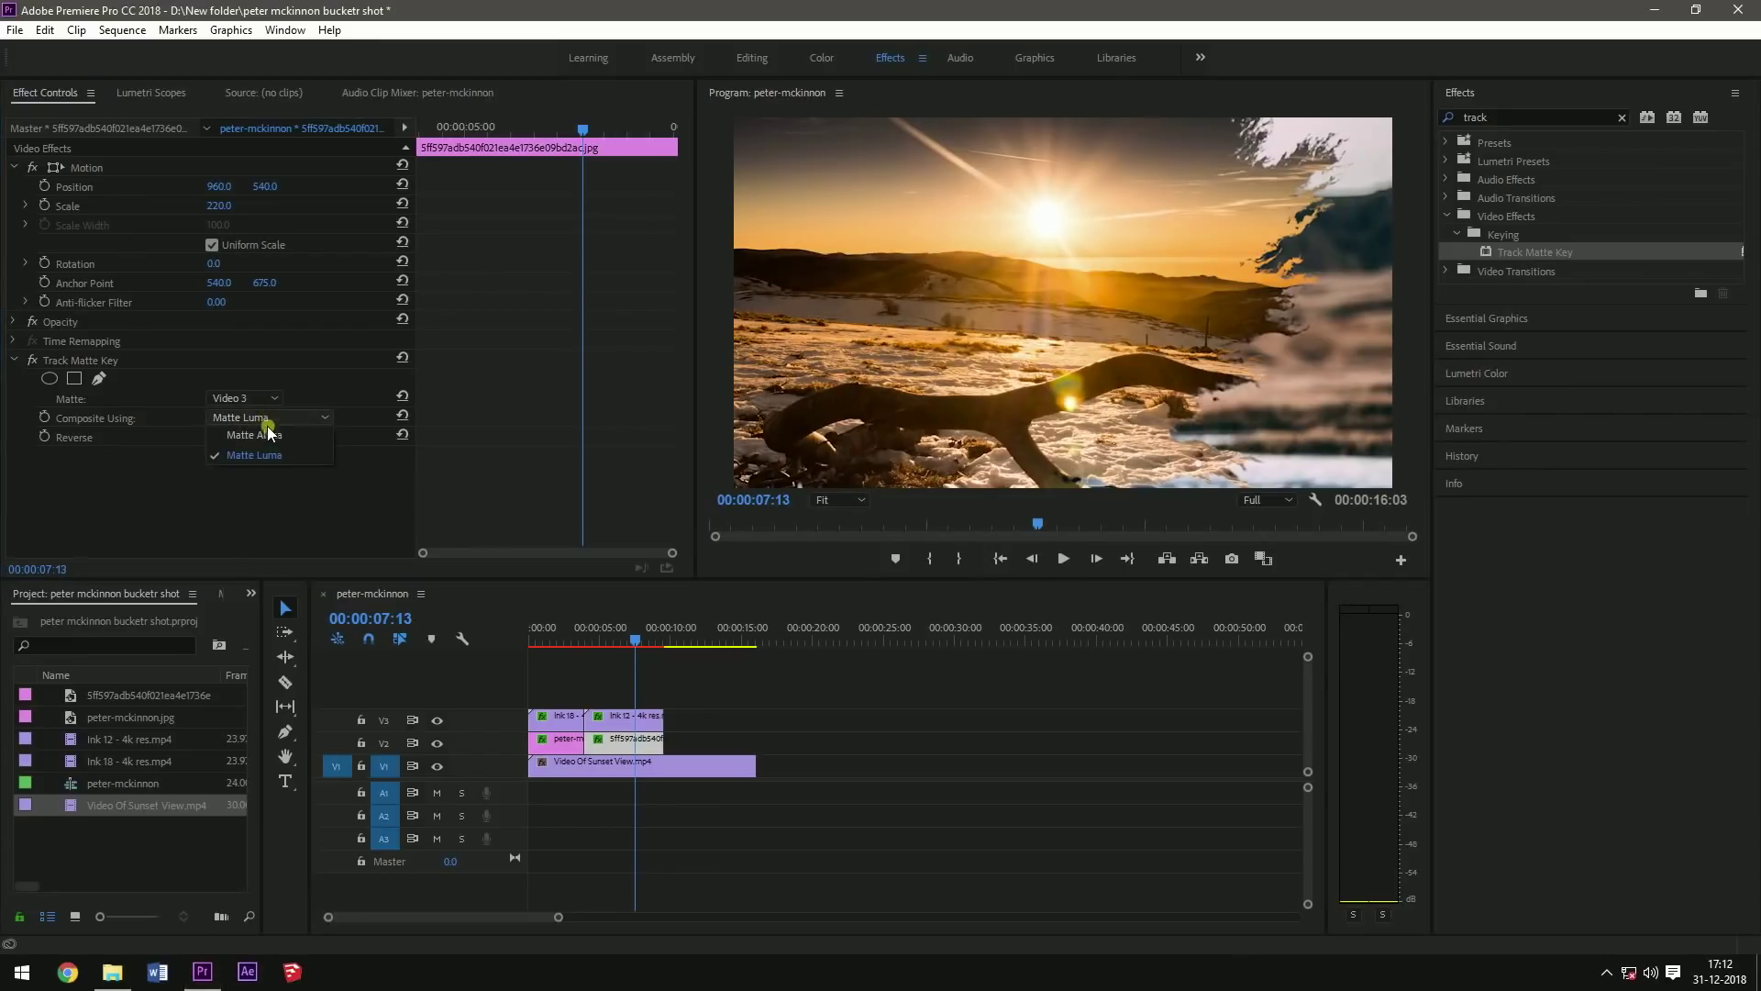
click(269, 434)
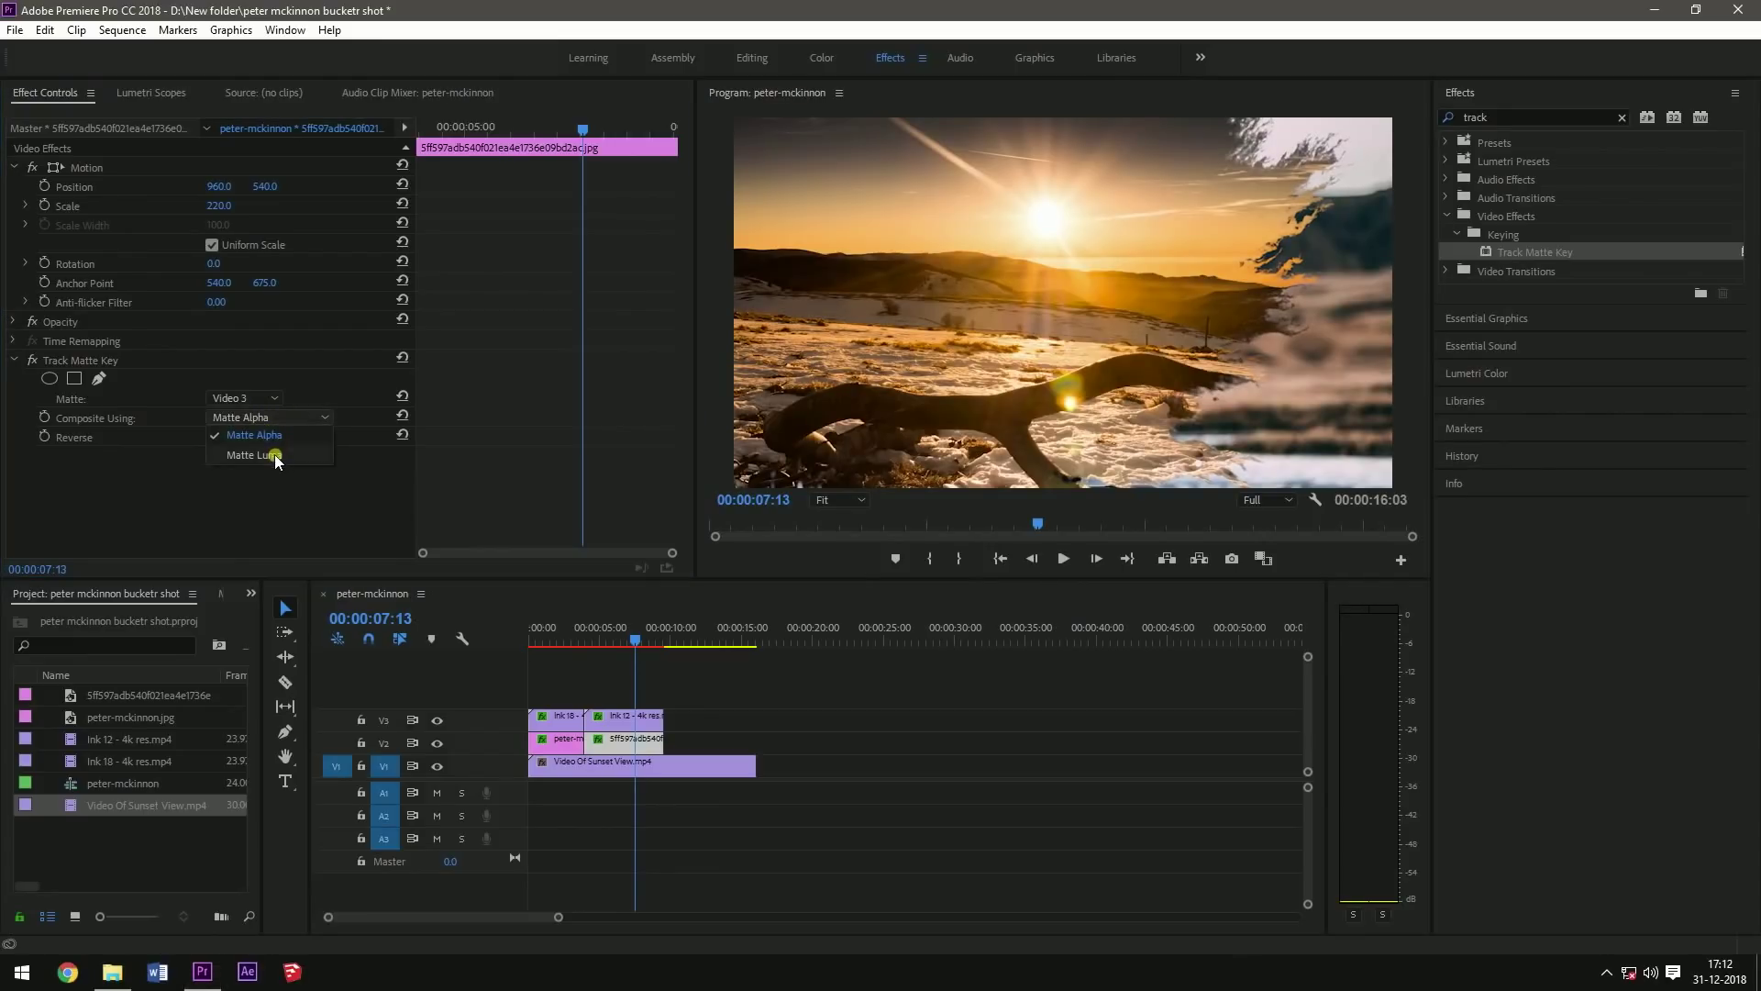
click(276, 455)
click(290, 419)
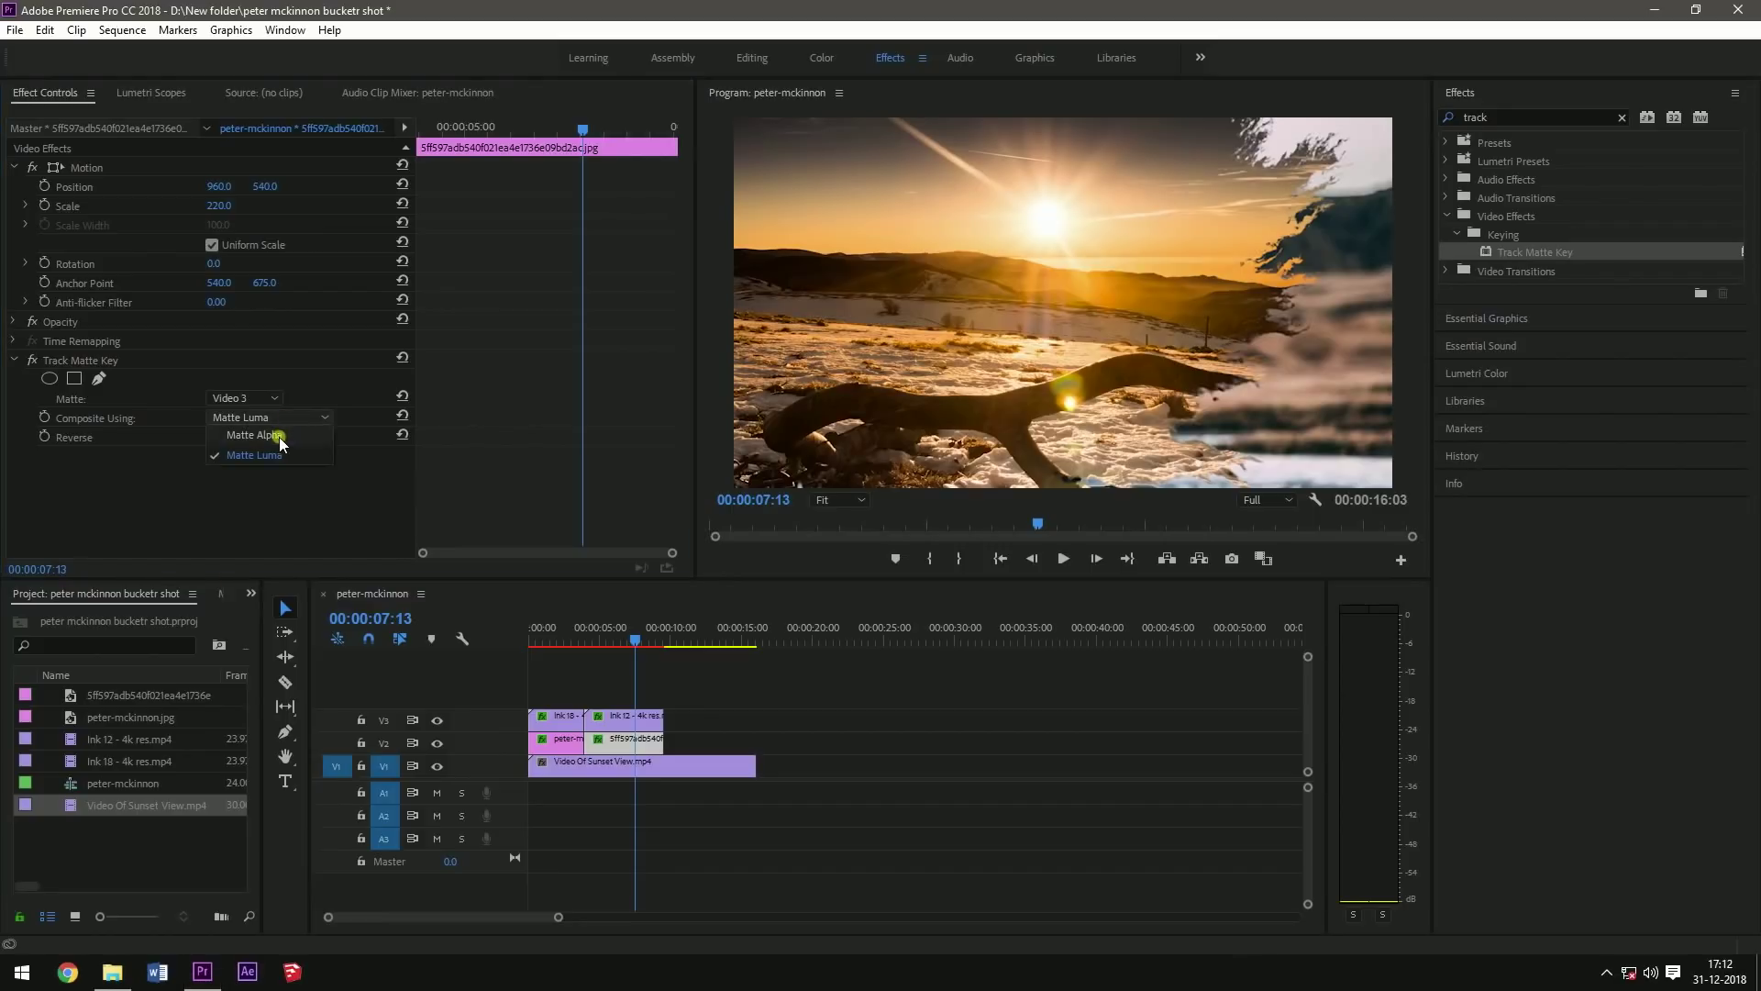
drag(725, 650, 588, 640)
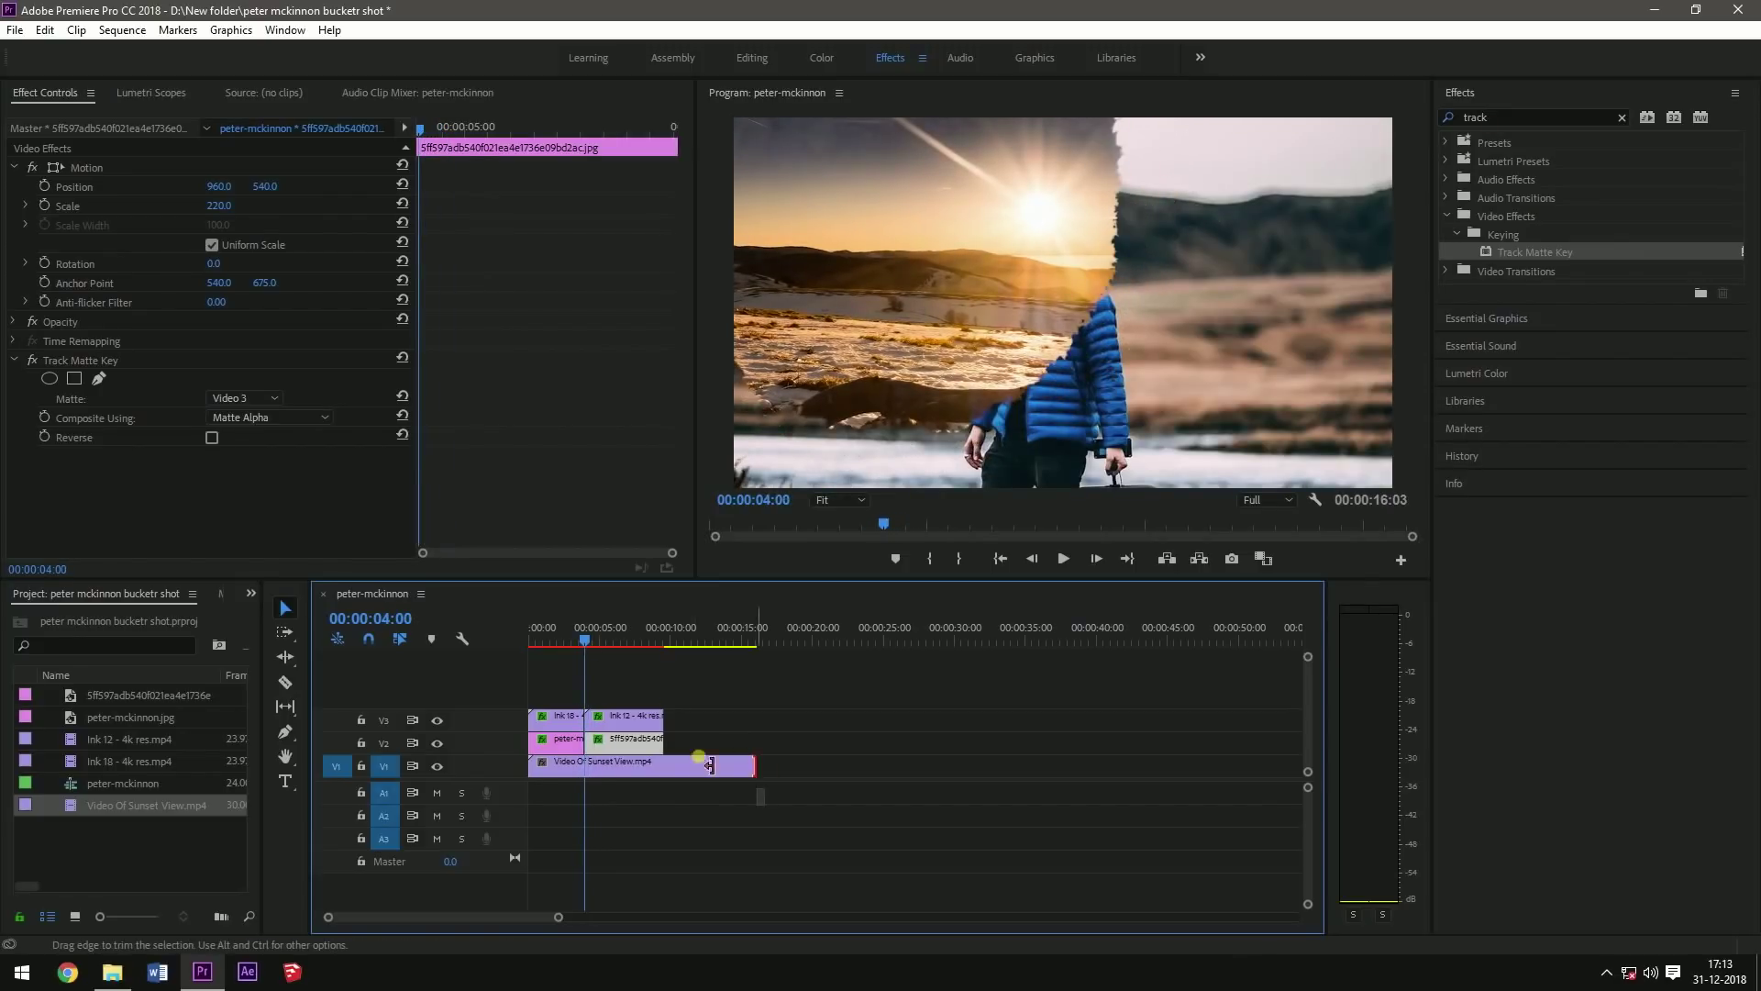
Enable Reverse in Track Matte Key and trim the V1 sunset clip's end to align with the ink clips
drag(711, 765, 584, 765)
drag(584, 634, 597, 639)
key(space)
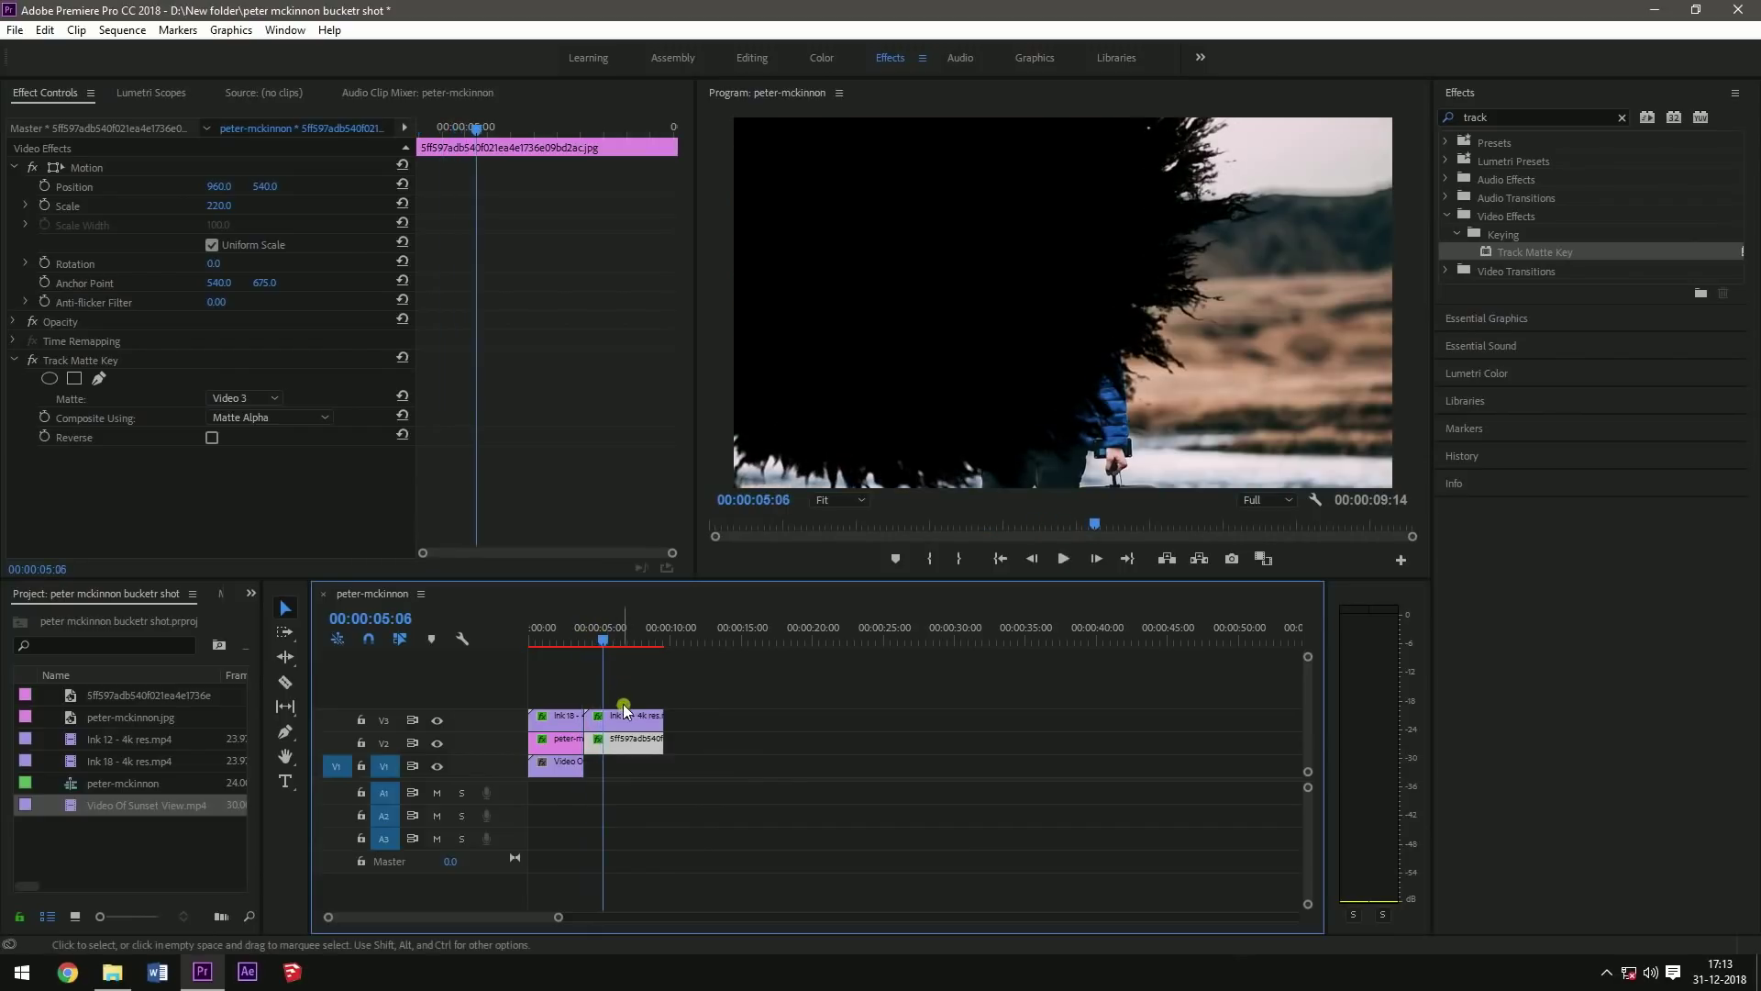
click(213, 439)
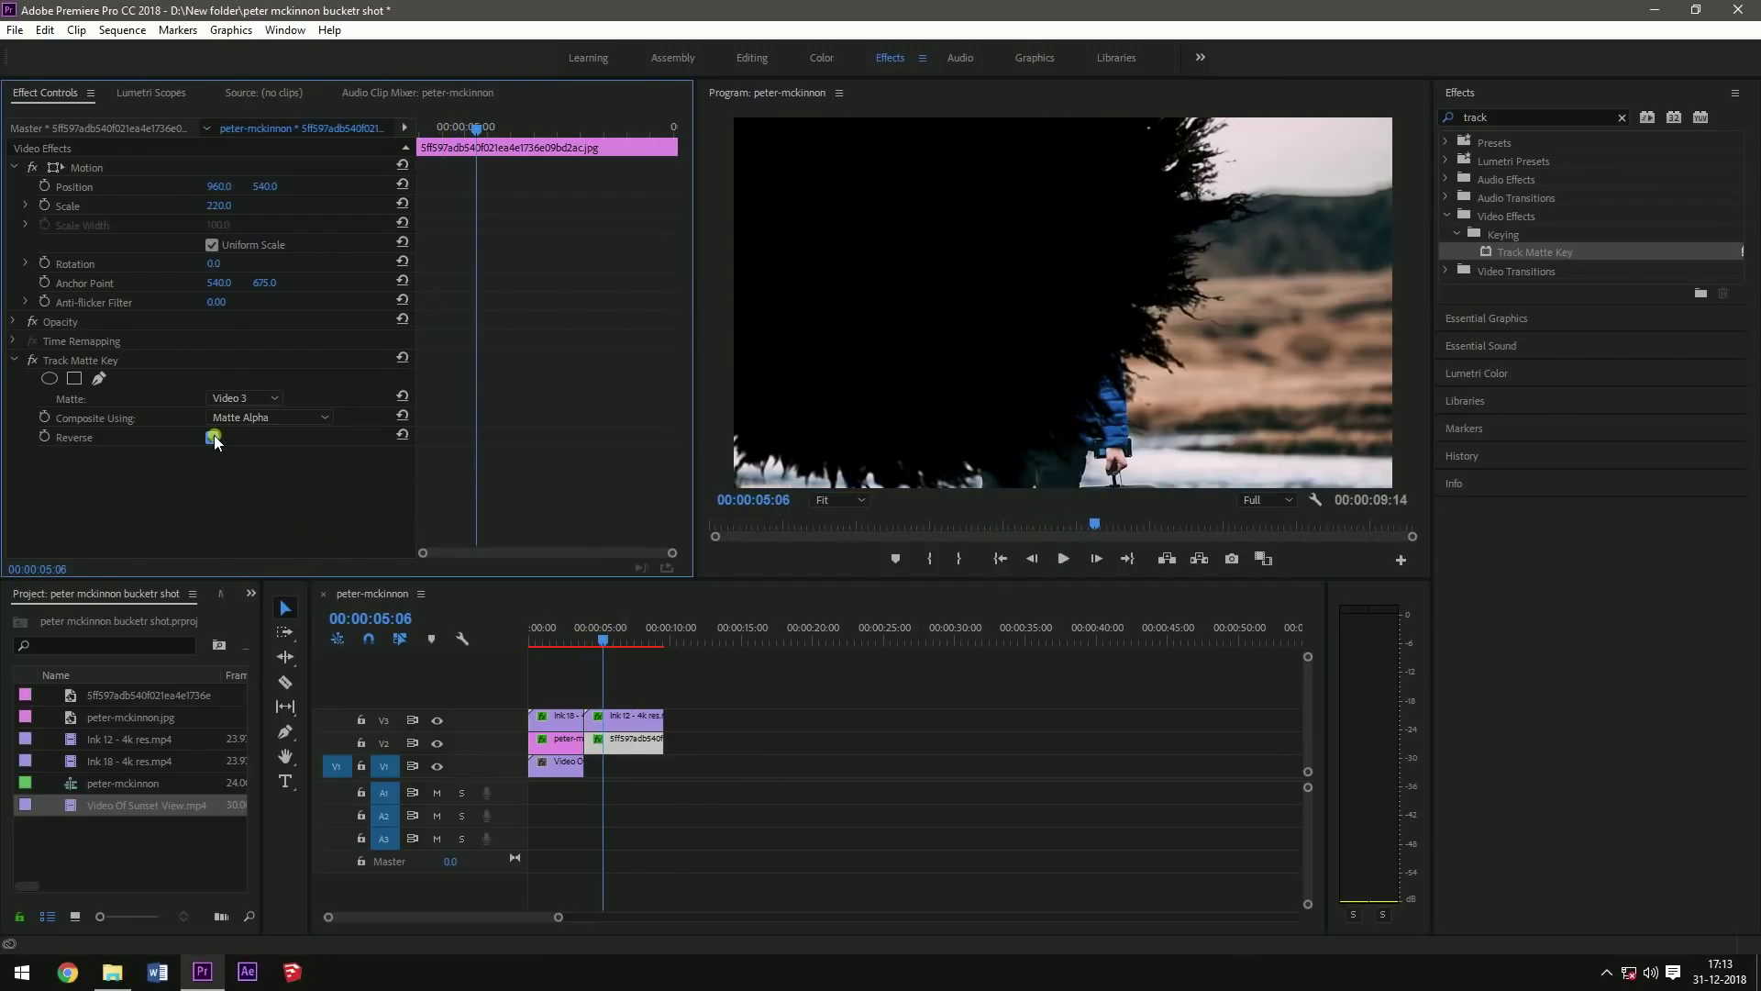
mouse_move(605, 631)
mouse_down()
mouse_move(583, 631)
mouse_move(619, 642)
mouse_up()
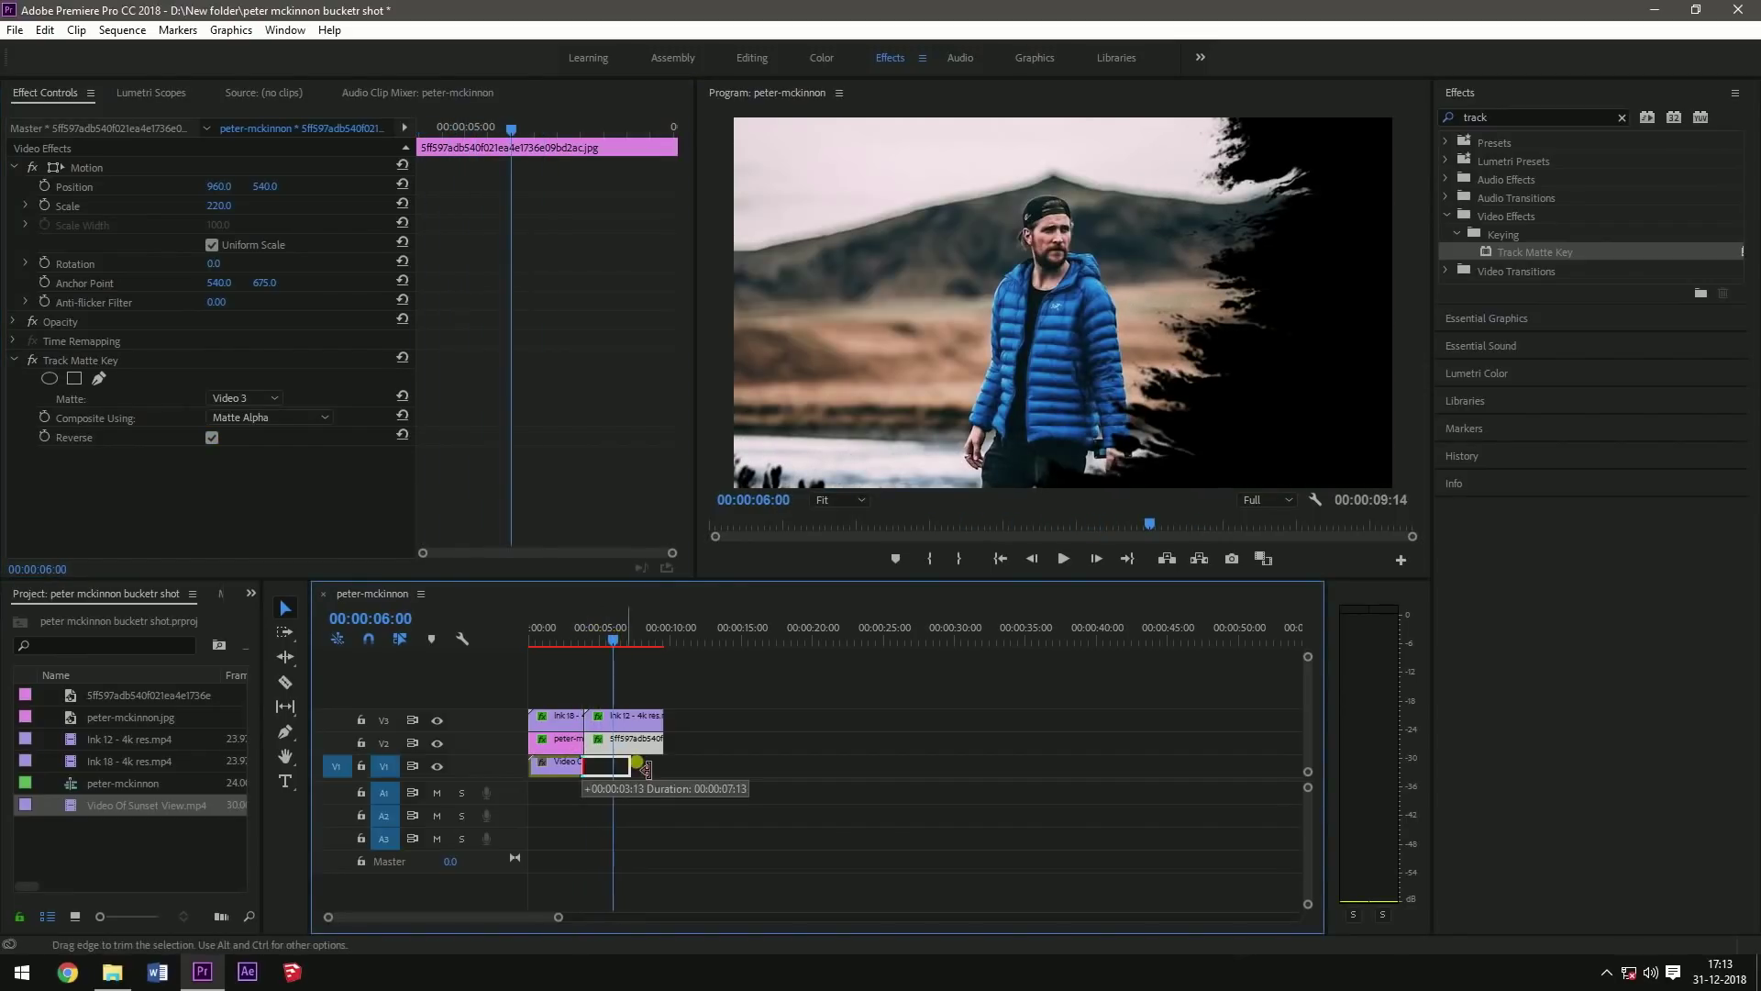
drag(646, 769, 668, 766)
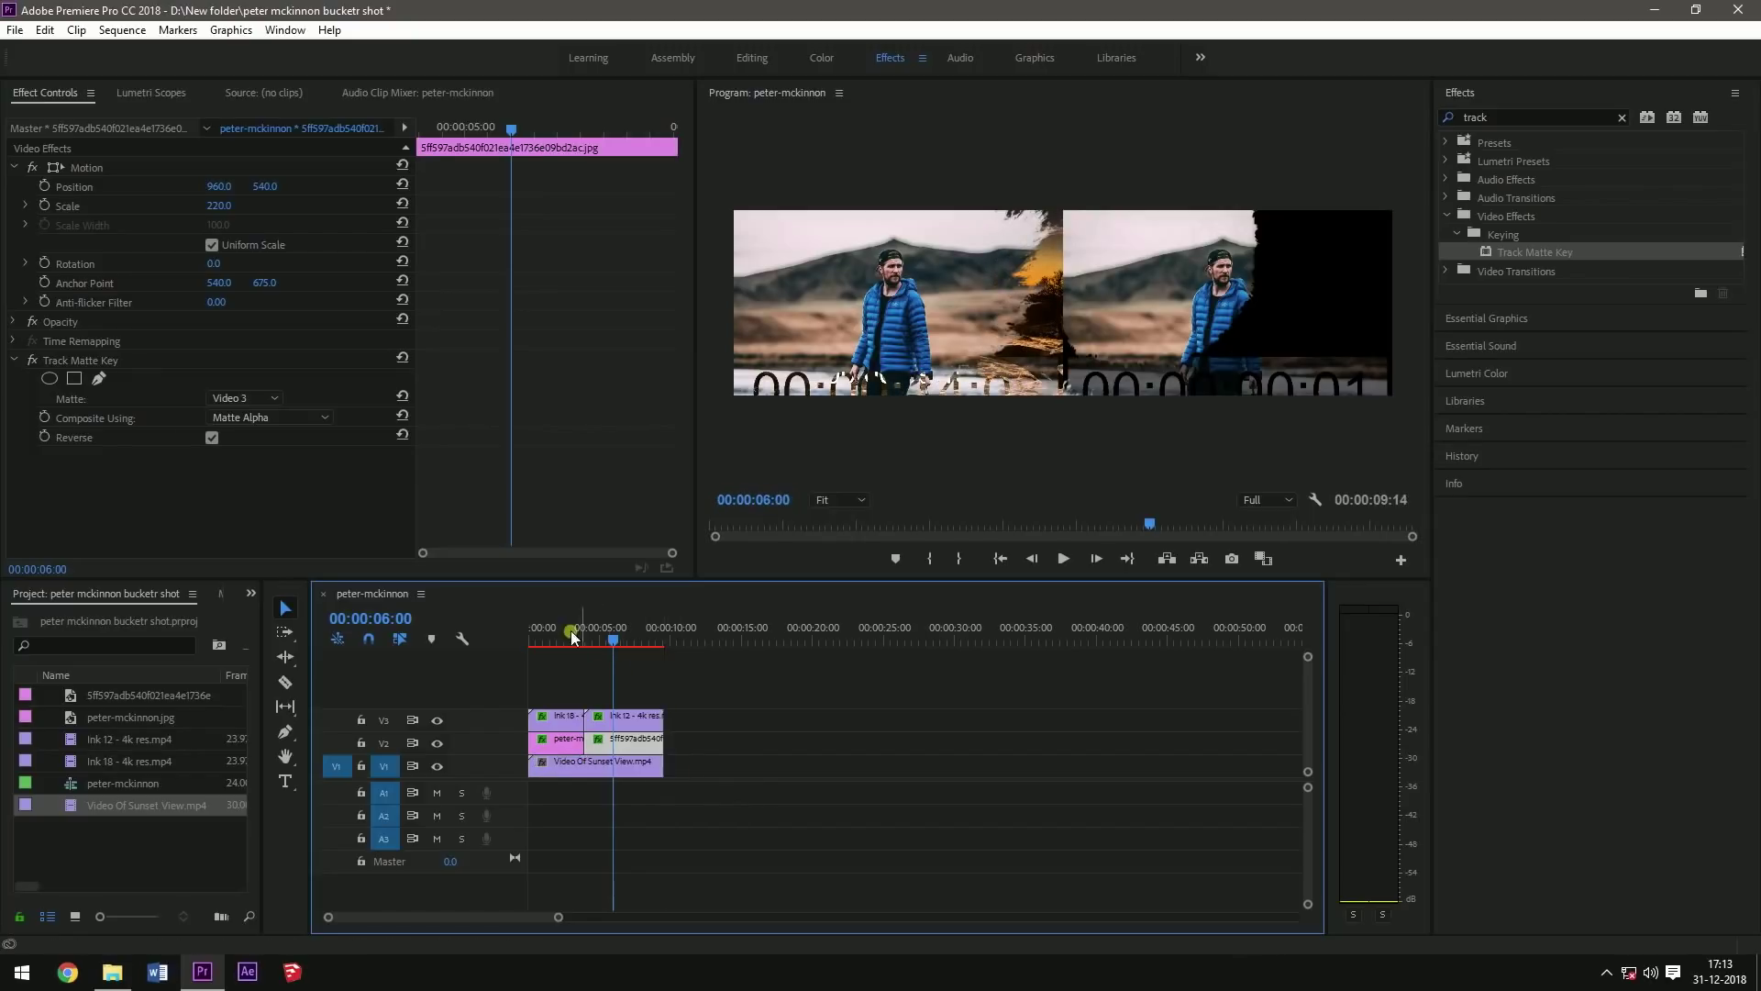
Play the ink-splatter transition back from the start of the sequence
click(578, 641)
key(space)
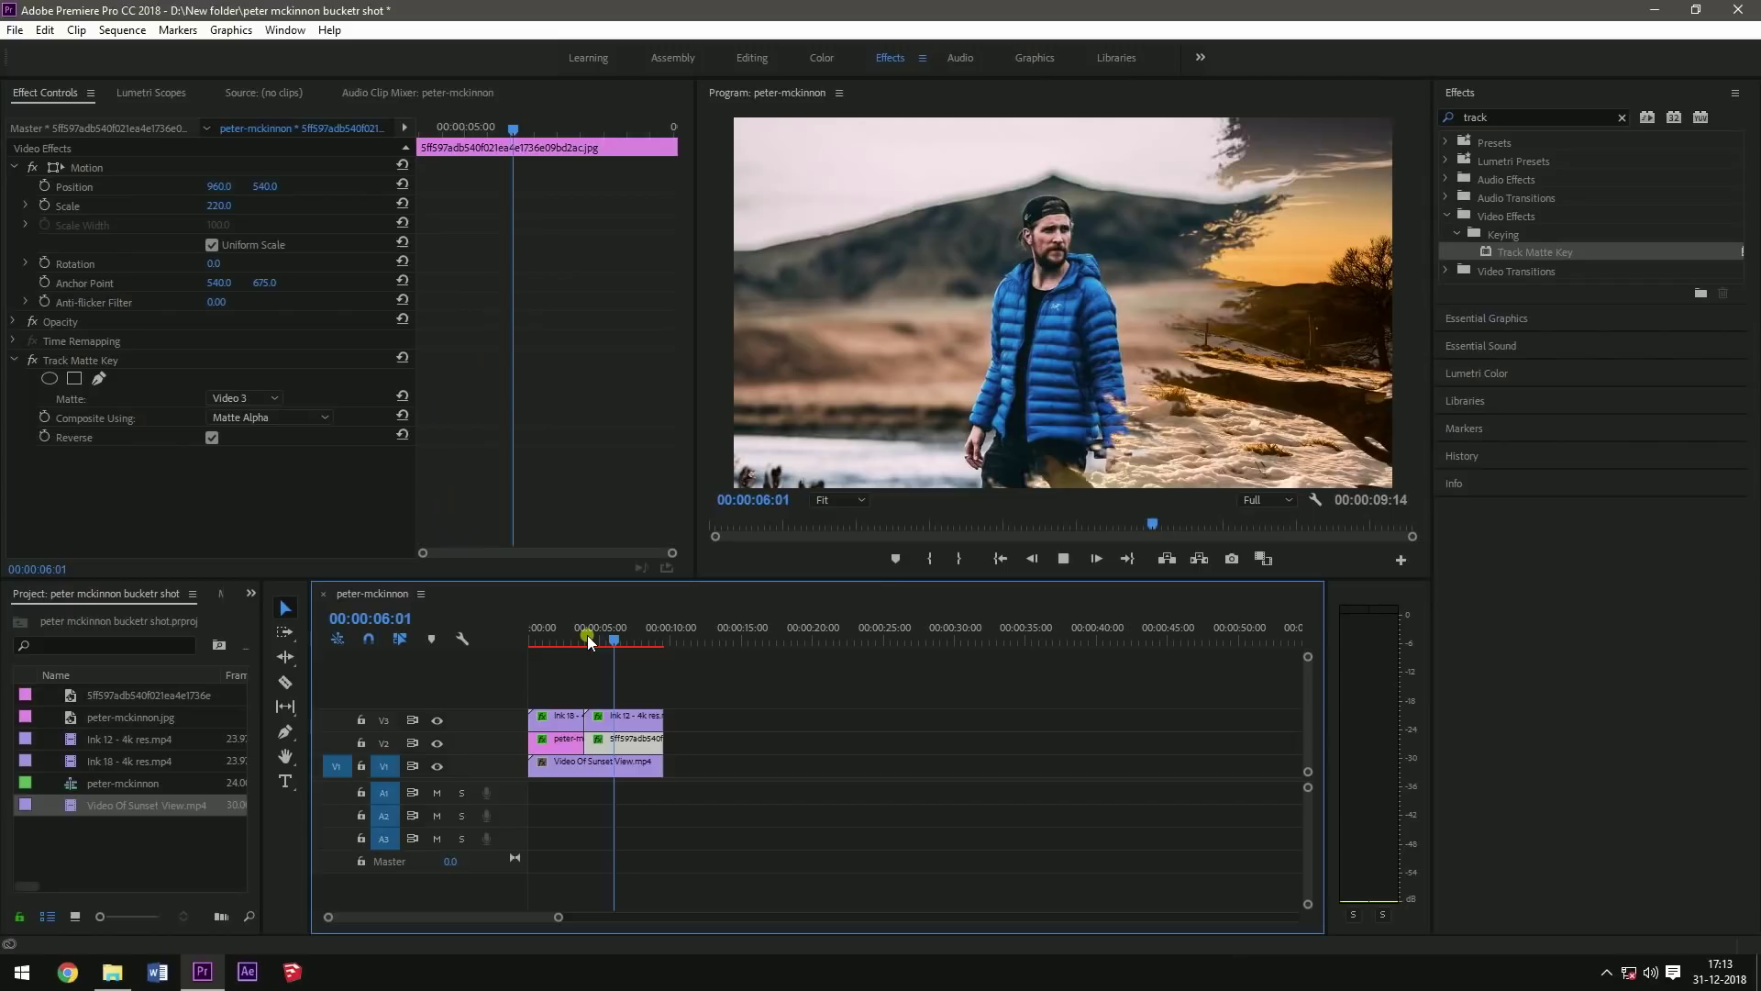
click(587, 639)
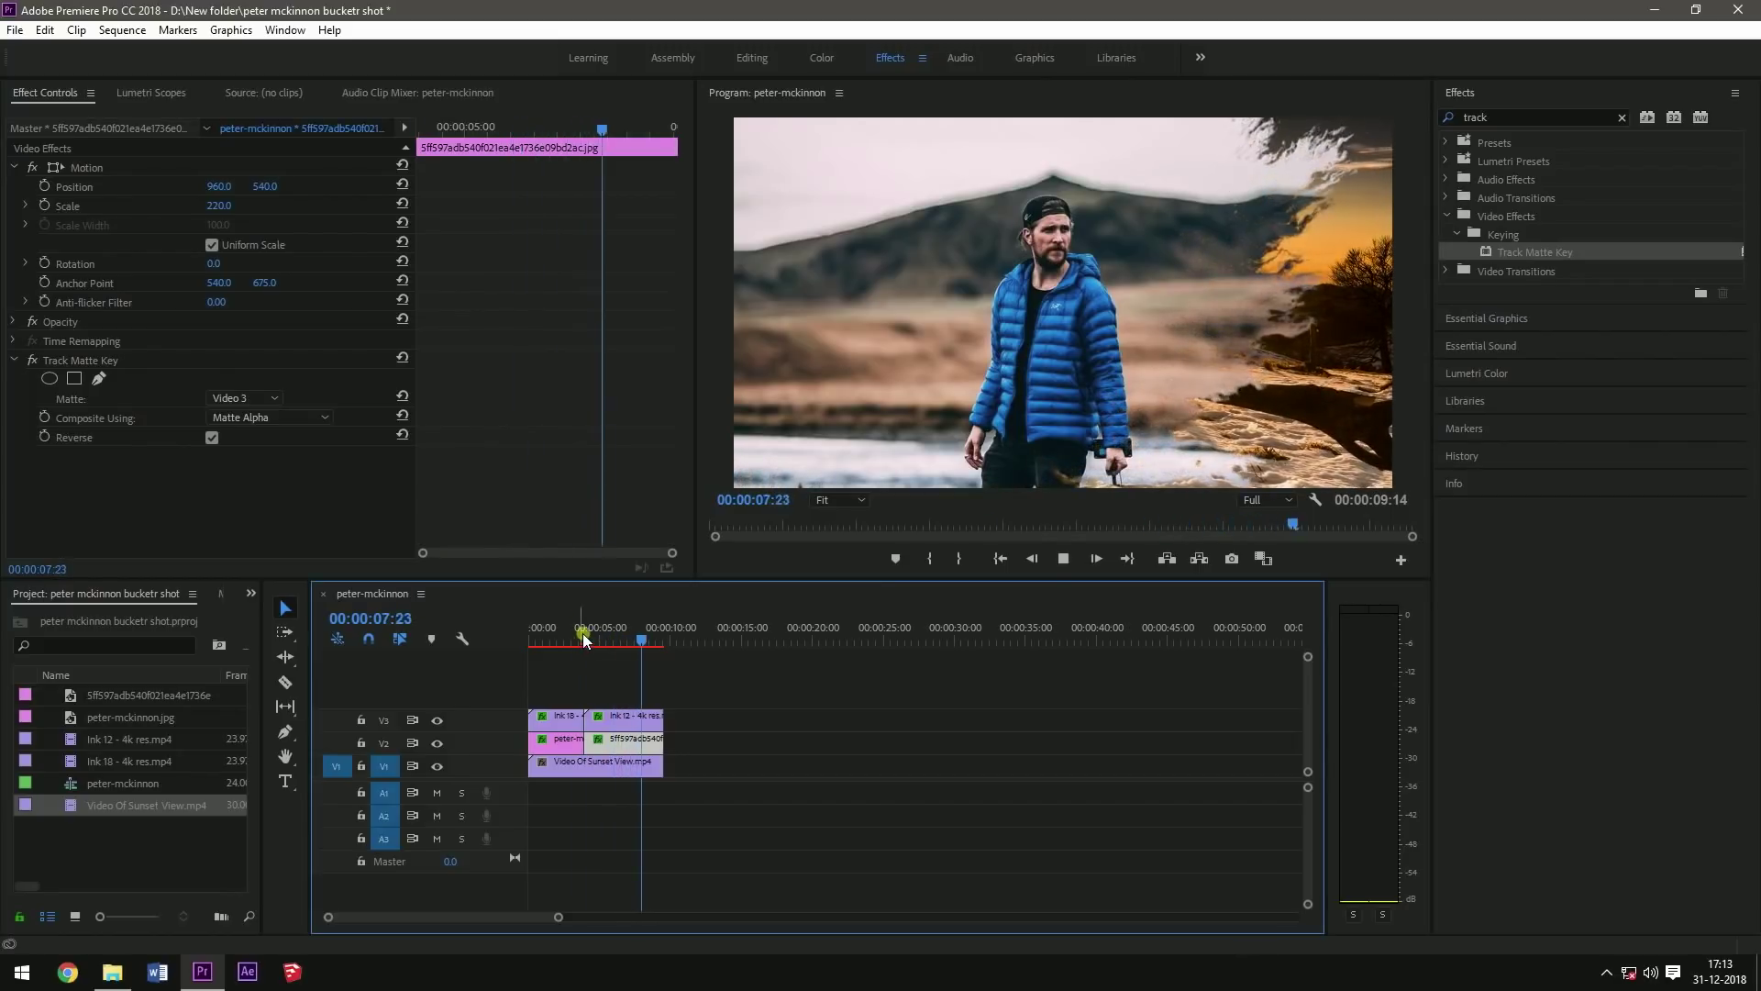
click(537, 642)
key(space)
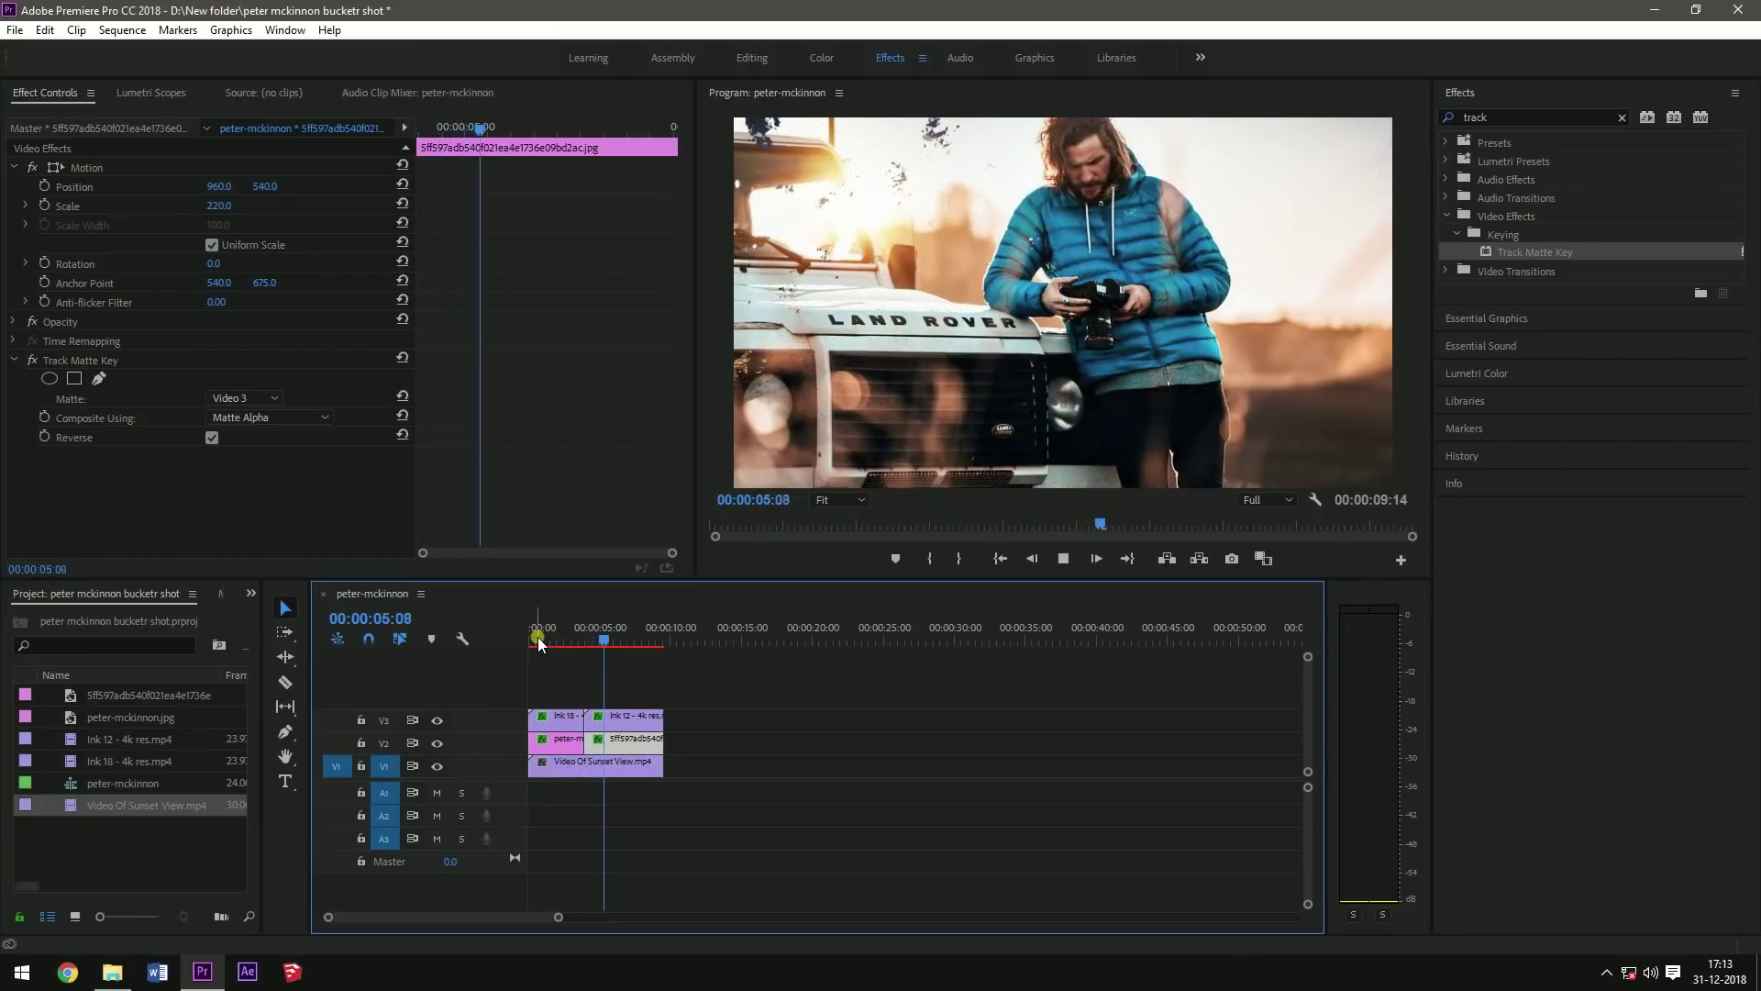
Select all clips in the sequence and render previews with Render Selection
key(ctrl+a)
click(122, 30)
click(184, 127)
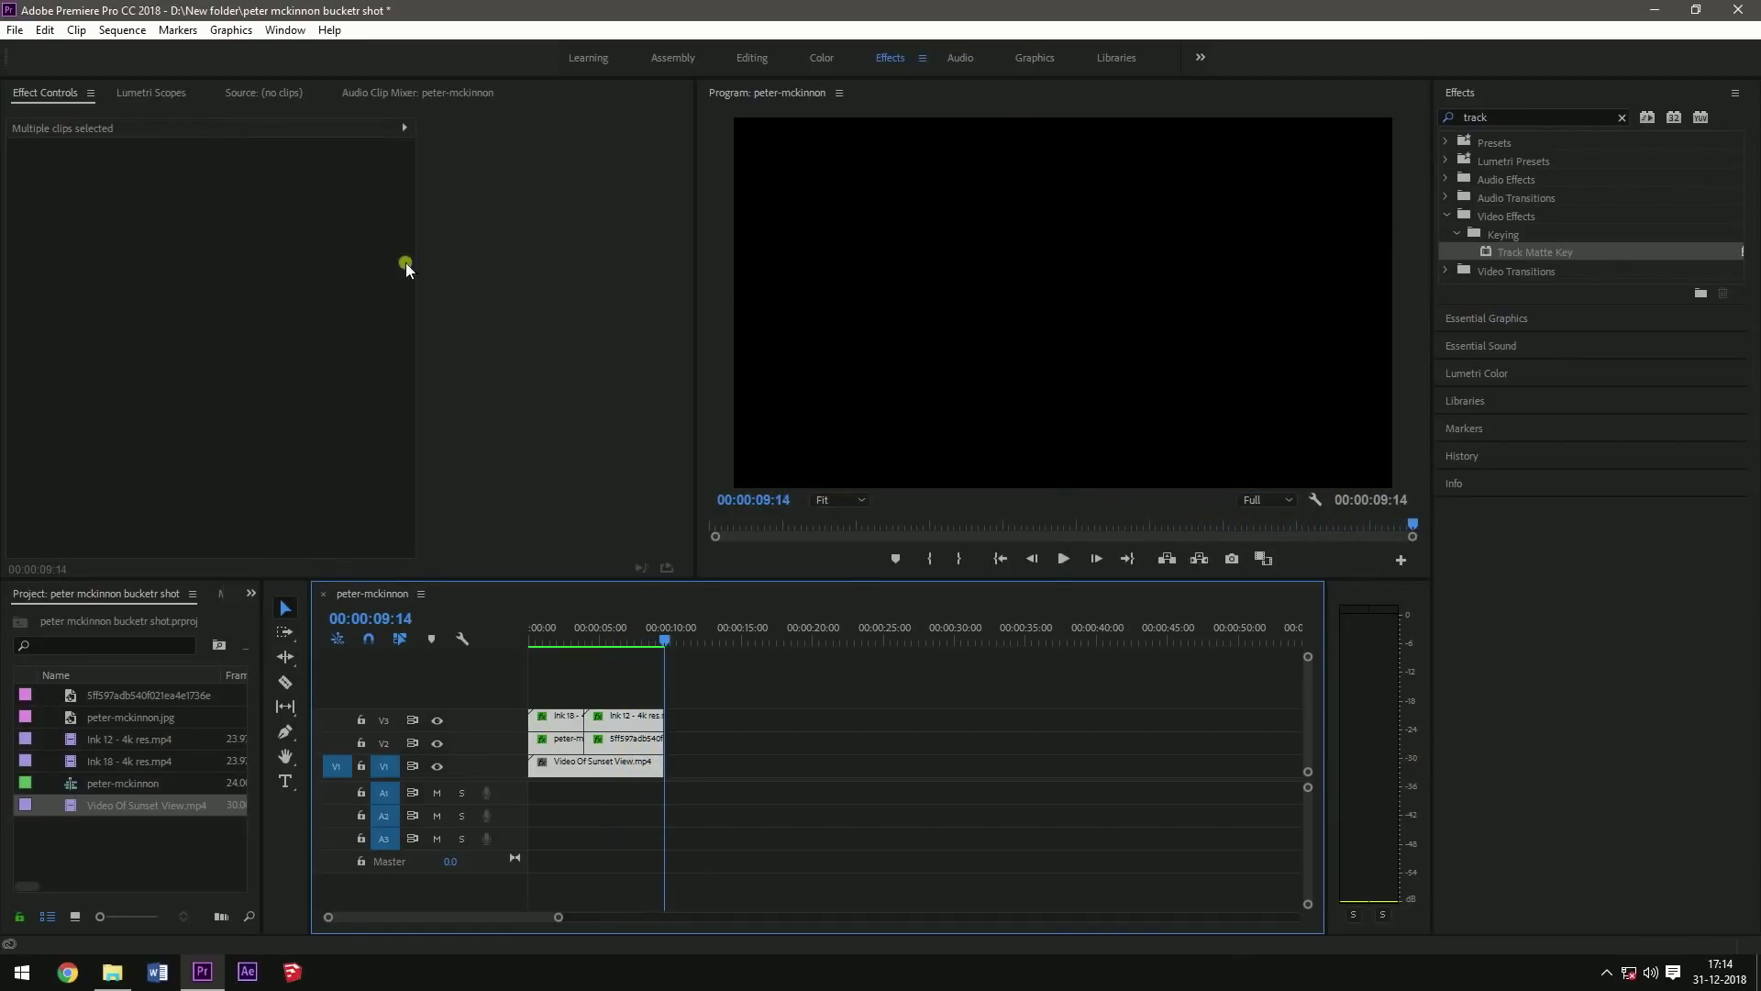
click(565, 627)
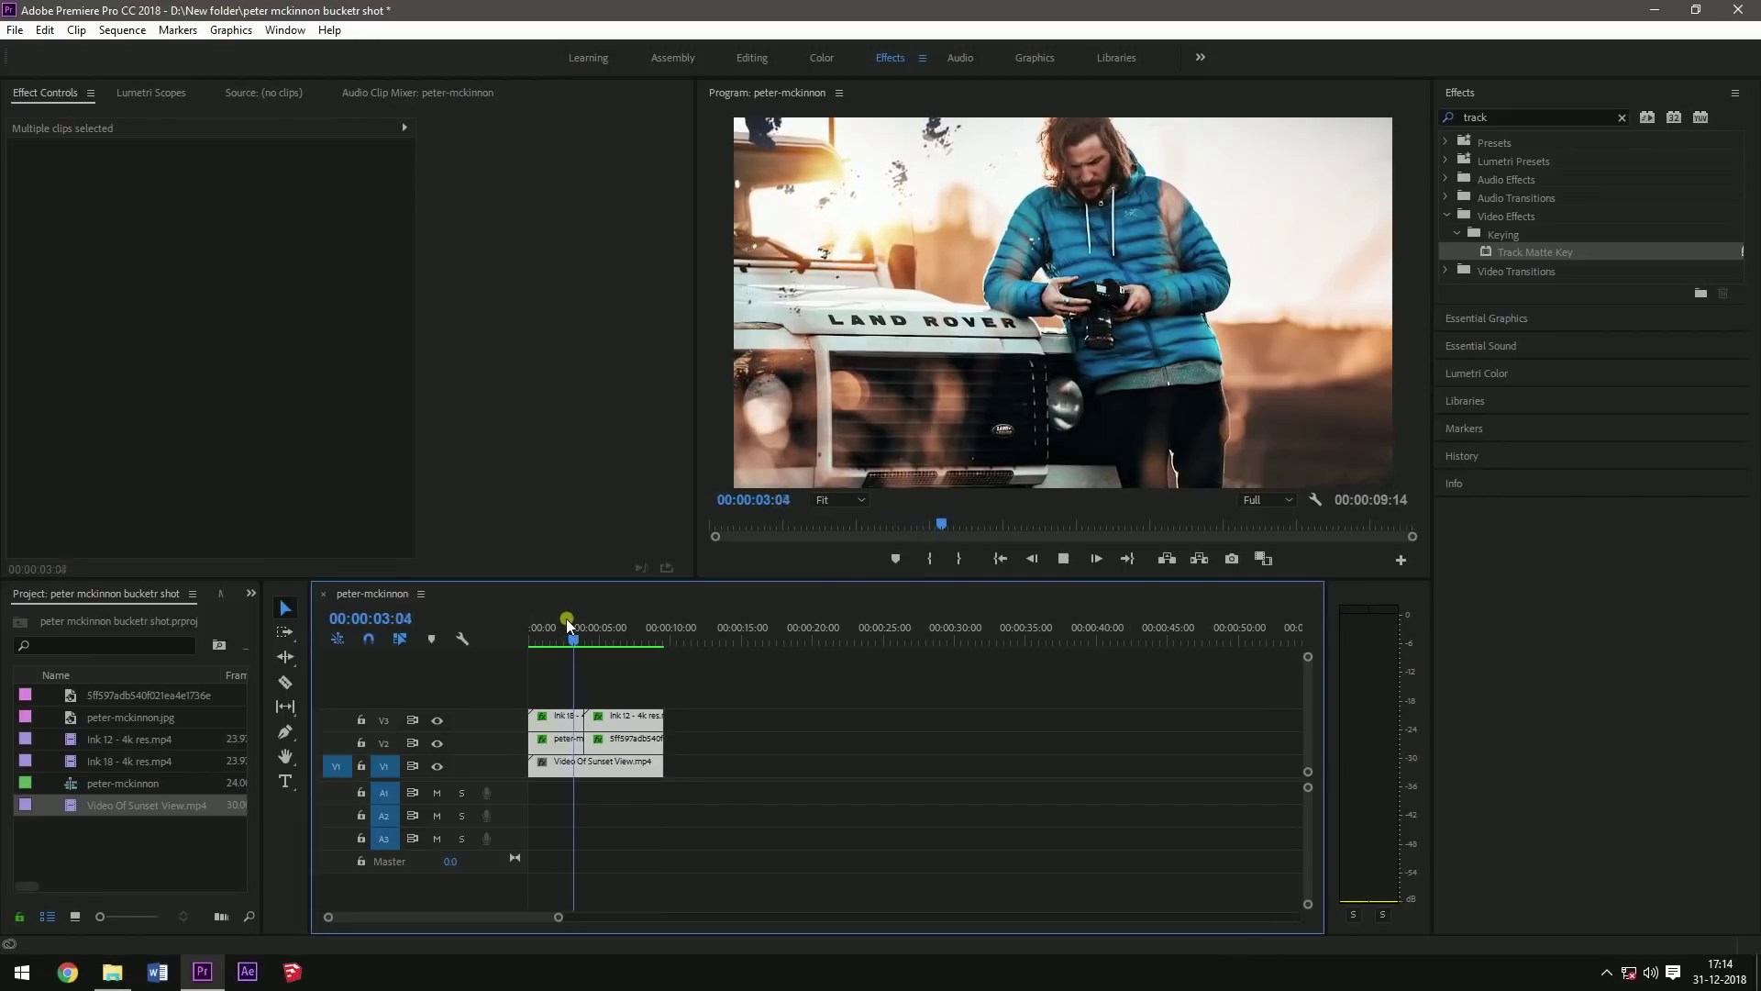